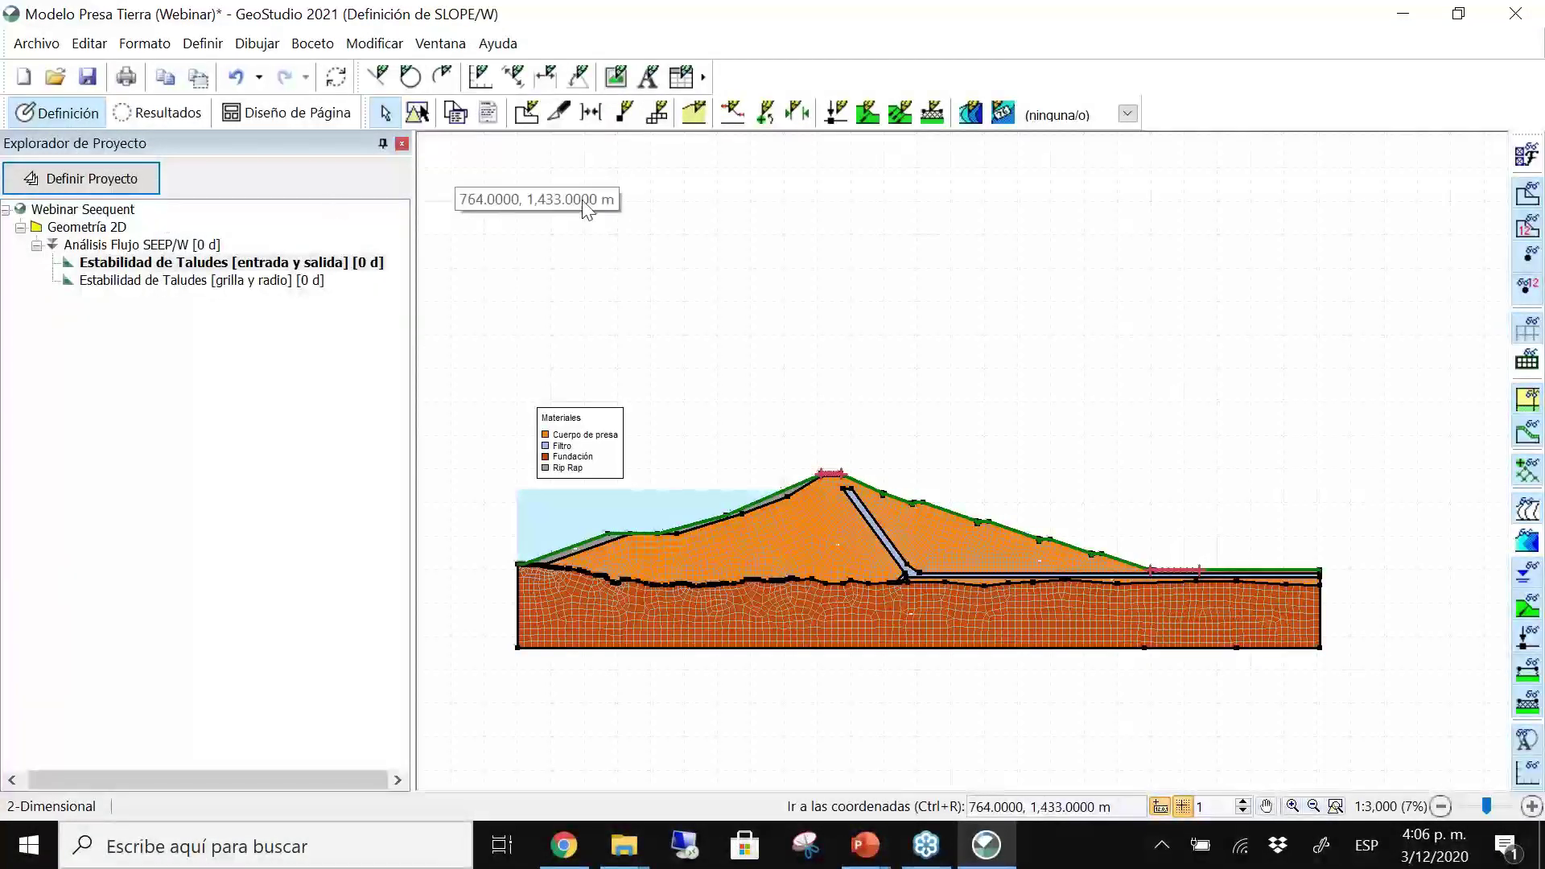
Add a SIGMA/W In Situ analysis under the Análisis Flujo SEEP/W analysis in the project definition.
{"action": "left_click", "coordinate": [95, 180]}
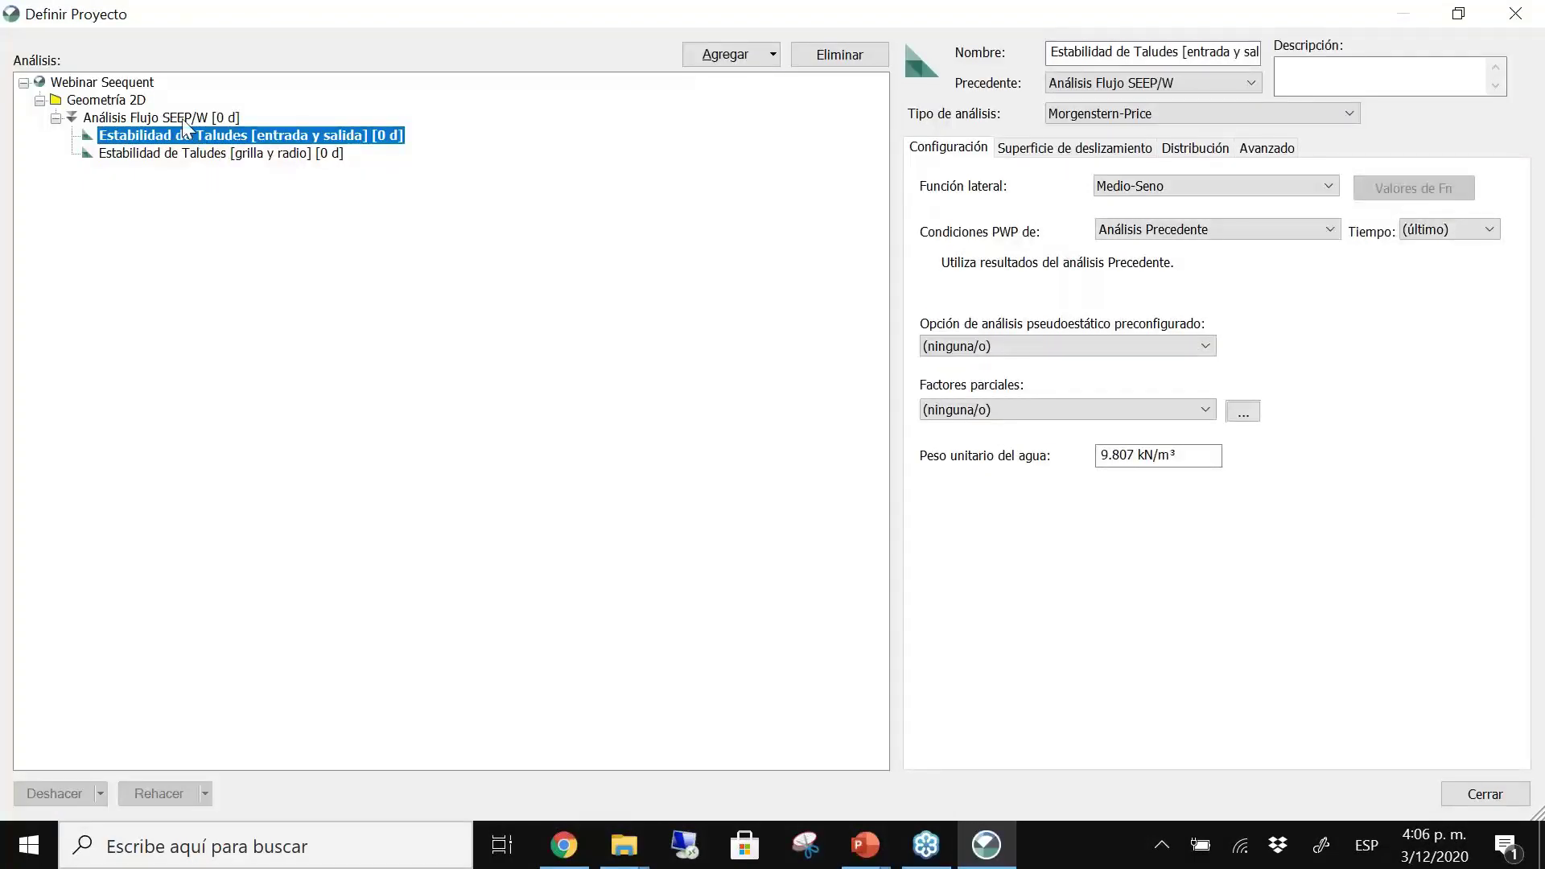
{"action": "left_click", "coordinate": [184, 119]}
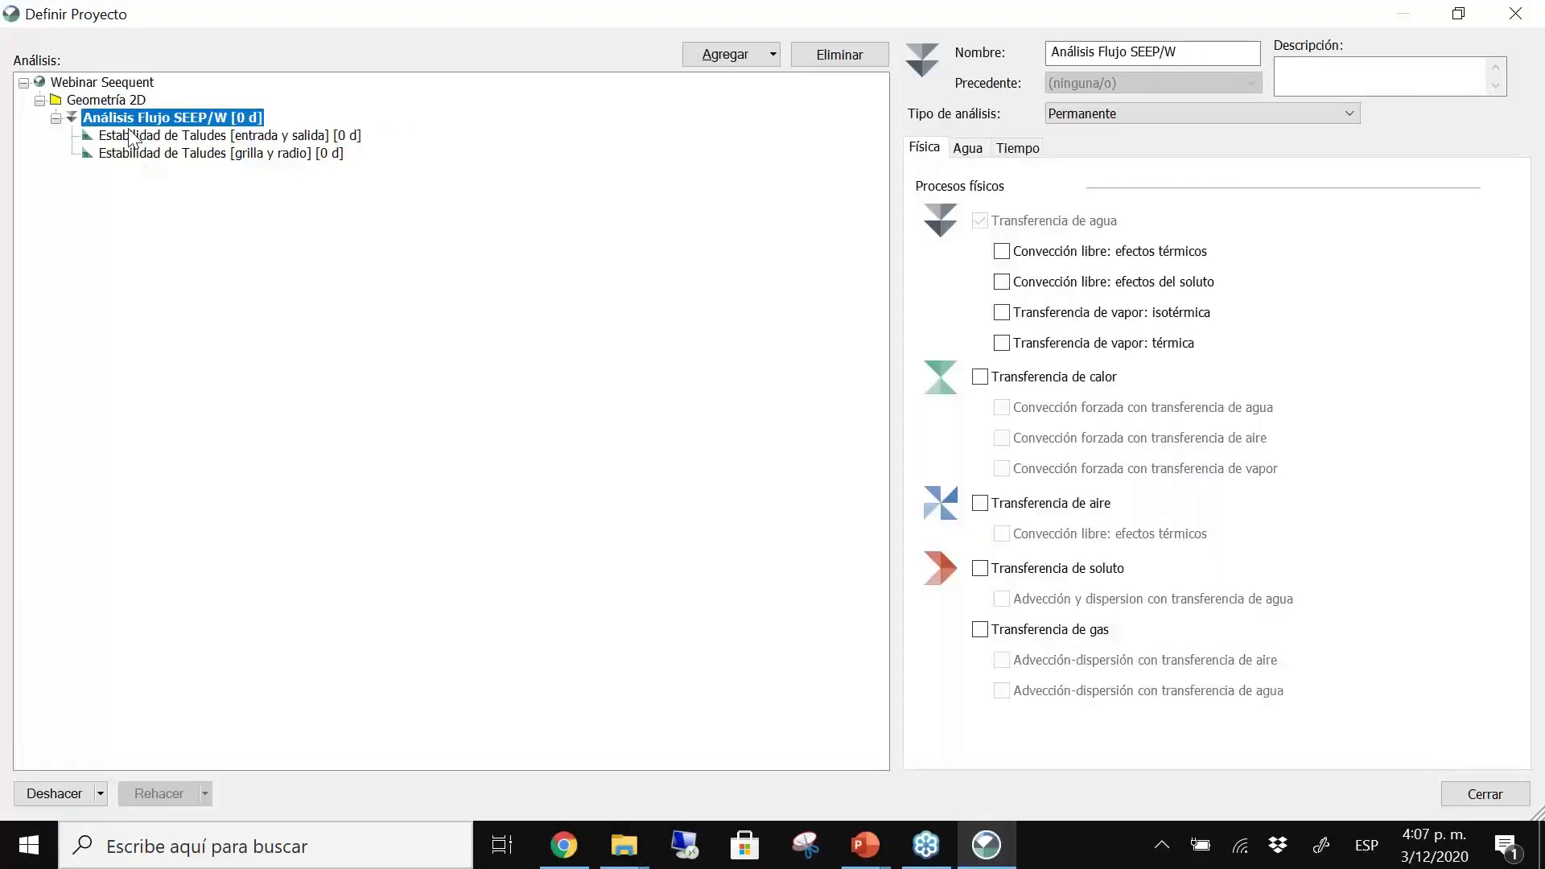
{"action": "left_click", "coordinate": [771, 56]}
{"action": "mouse_move", "coordinate": [738, 170]}
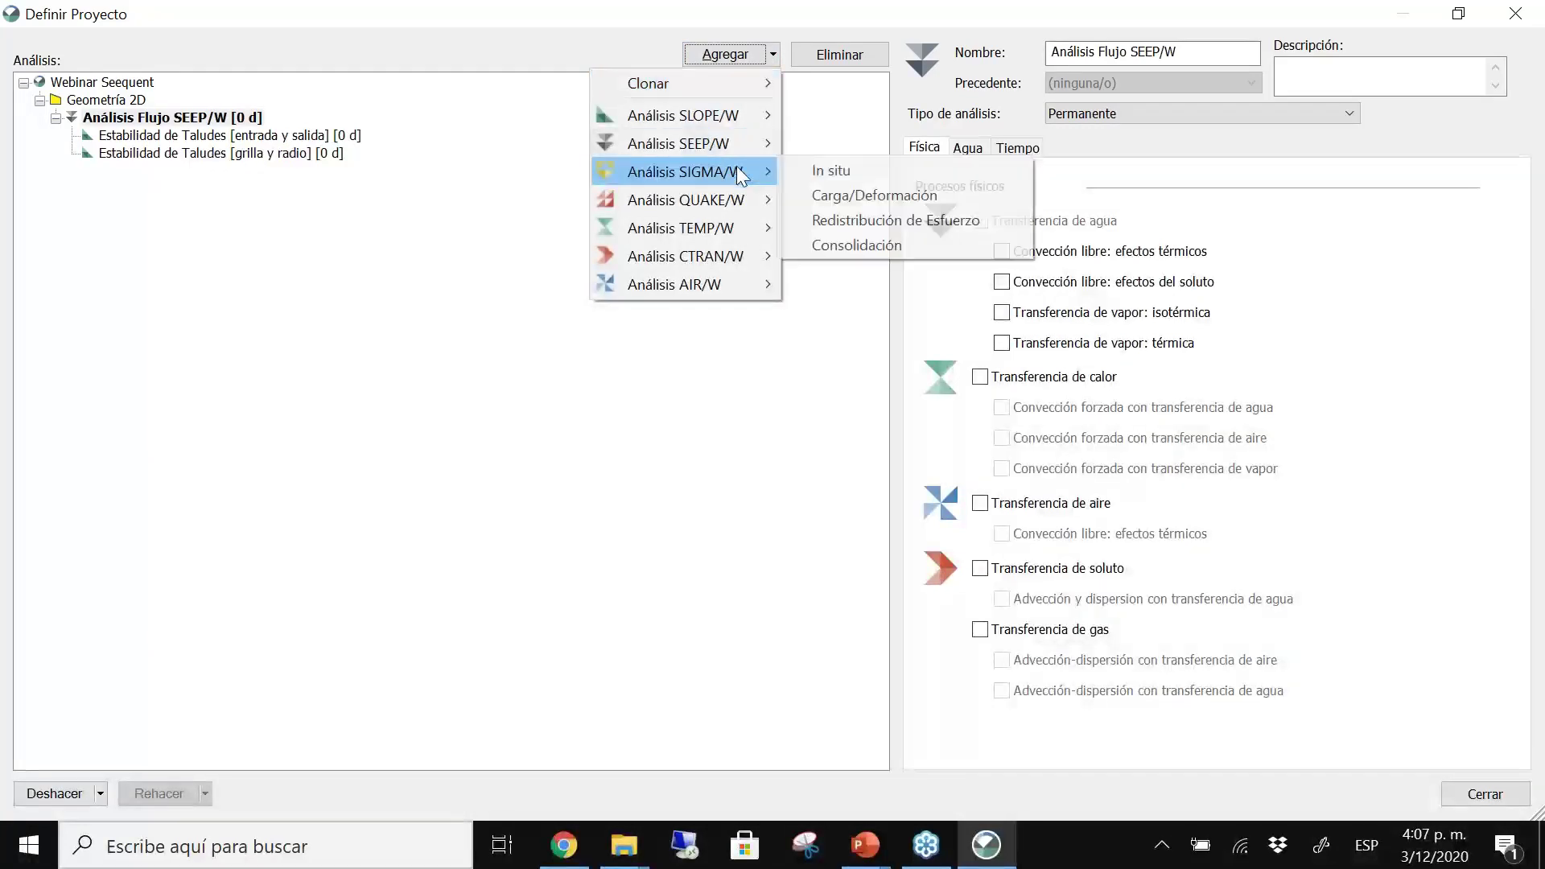
{"action": "left_click", "coordinate": [847, 167]}
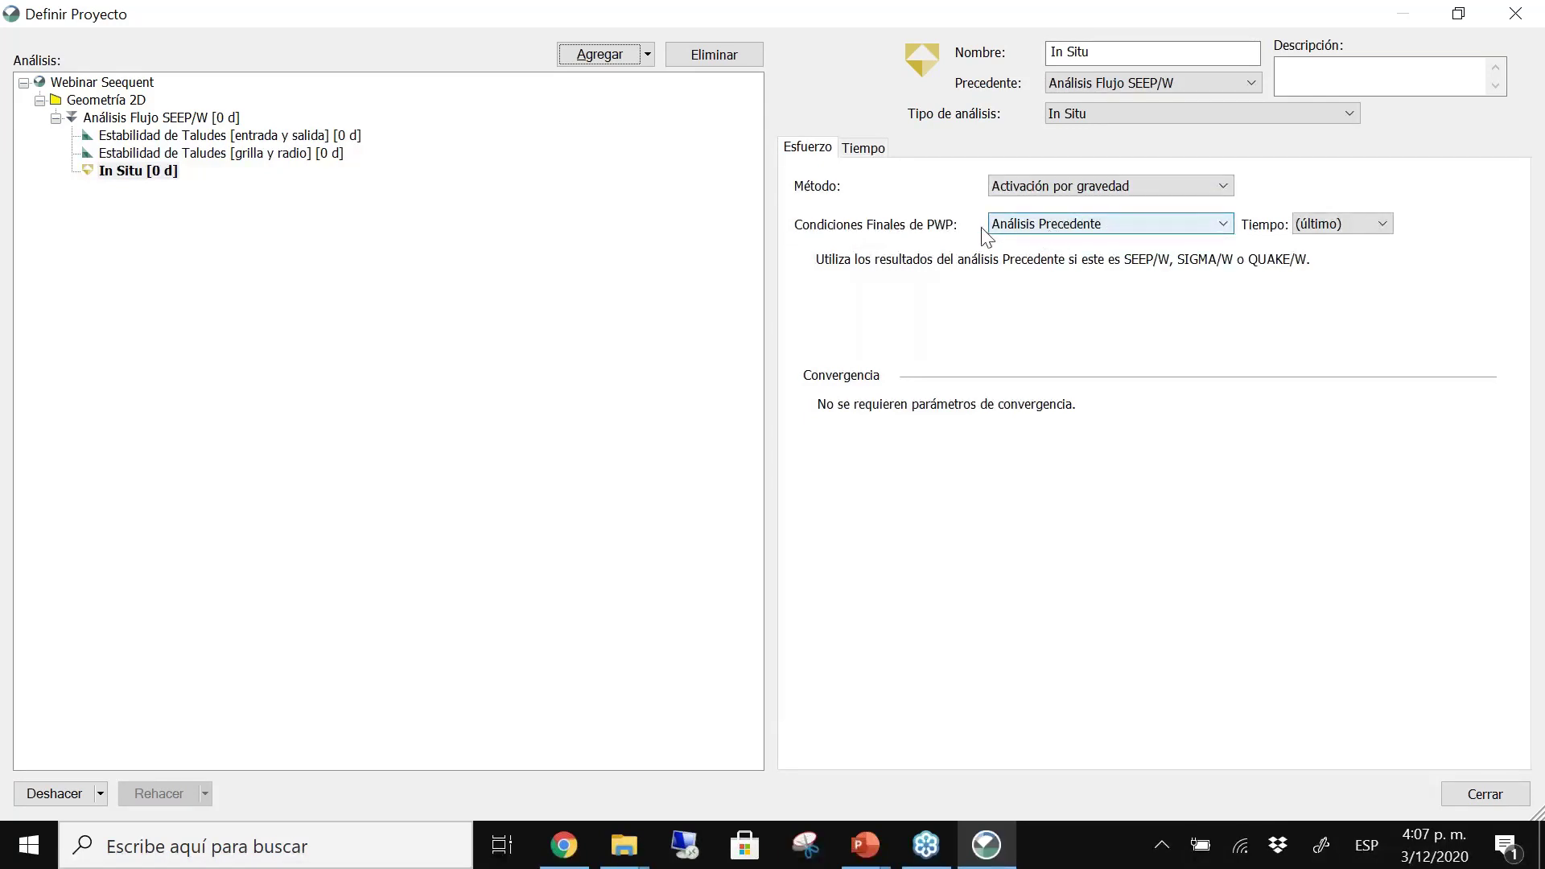
{"action": "left_click", "coordinate": [1453, 793]}
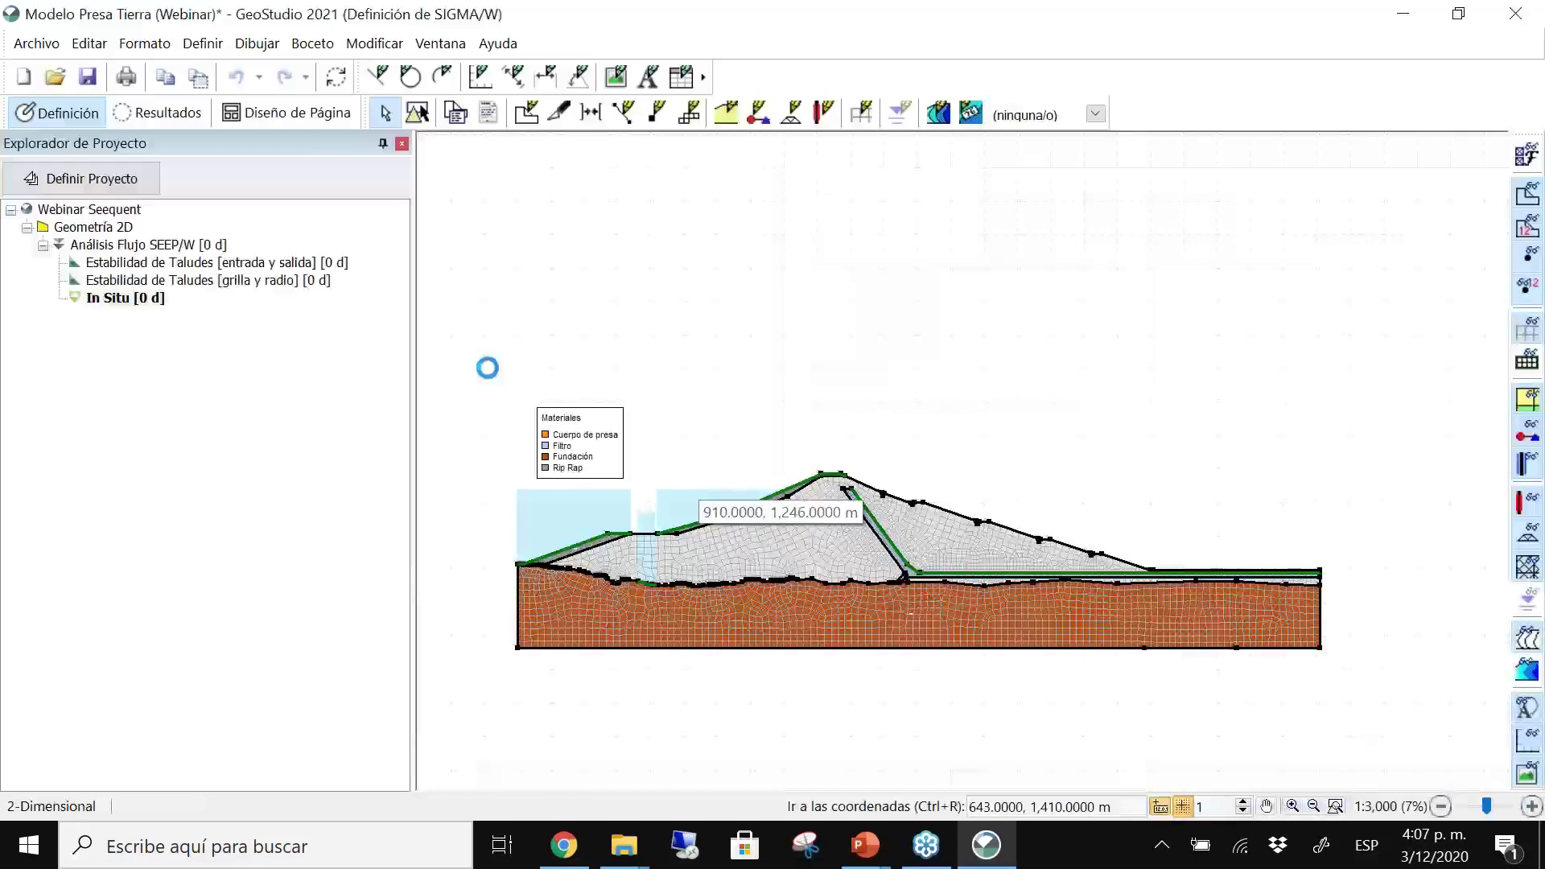
Define the Cuerpo de presa stress model as Elástico isotrópico with a constant effective elastic modulus of 20,000 kPa and Poisson's ratio of 0.35.
{"action": "left_click", "coordinate": [726, 113]}
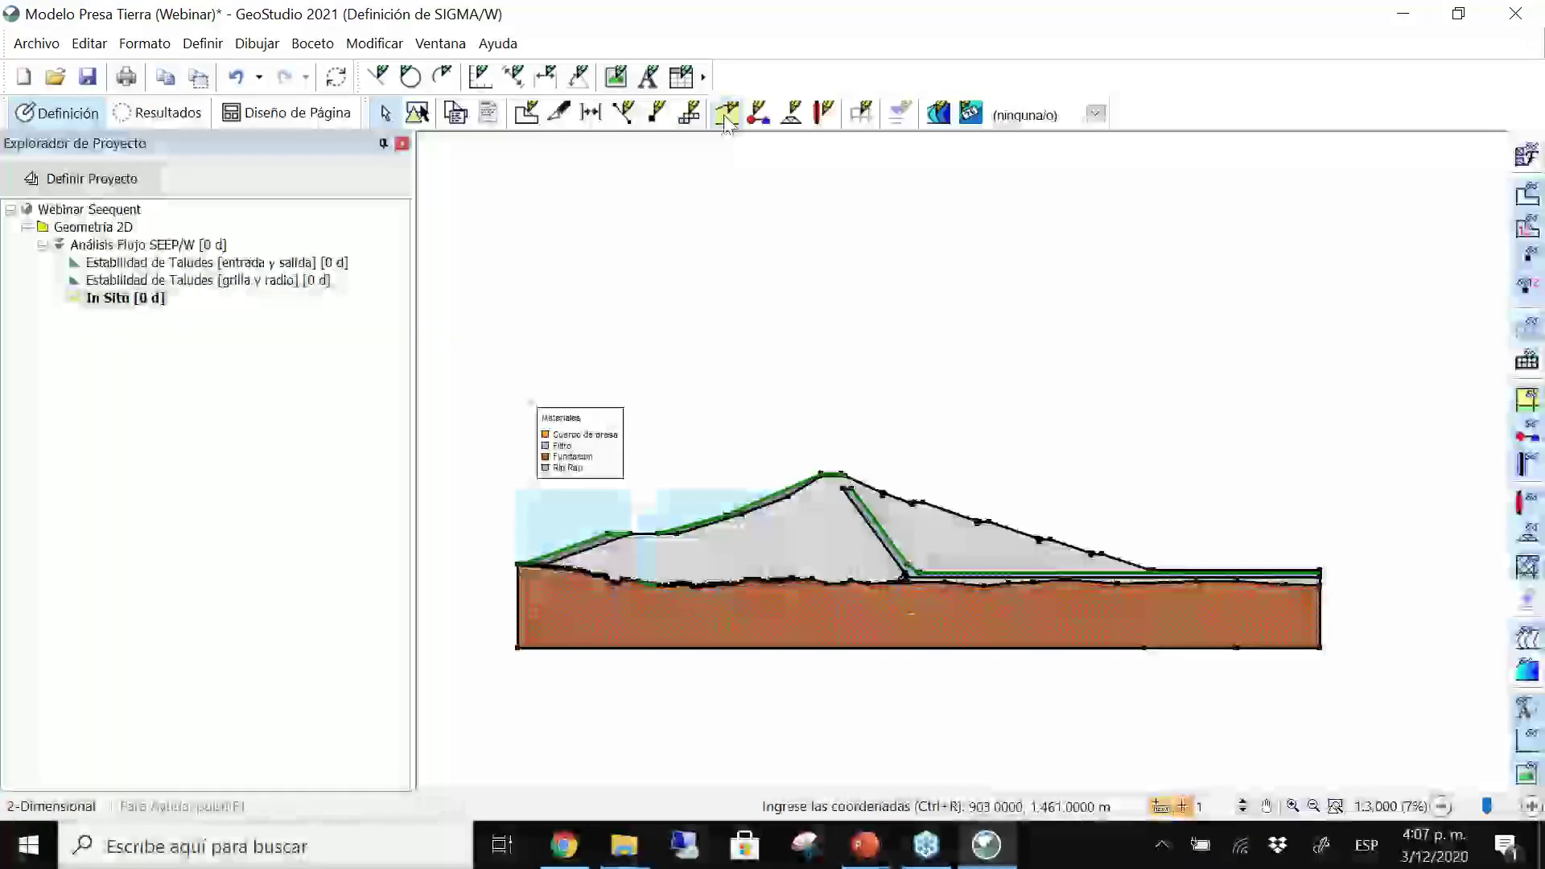
{"action": "left_click", "coordinate": [1039, 250]}
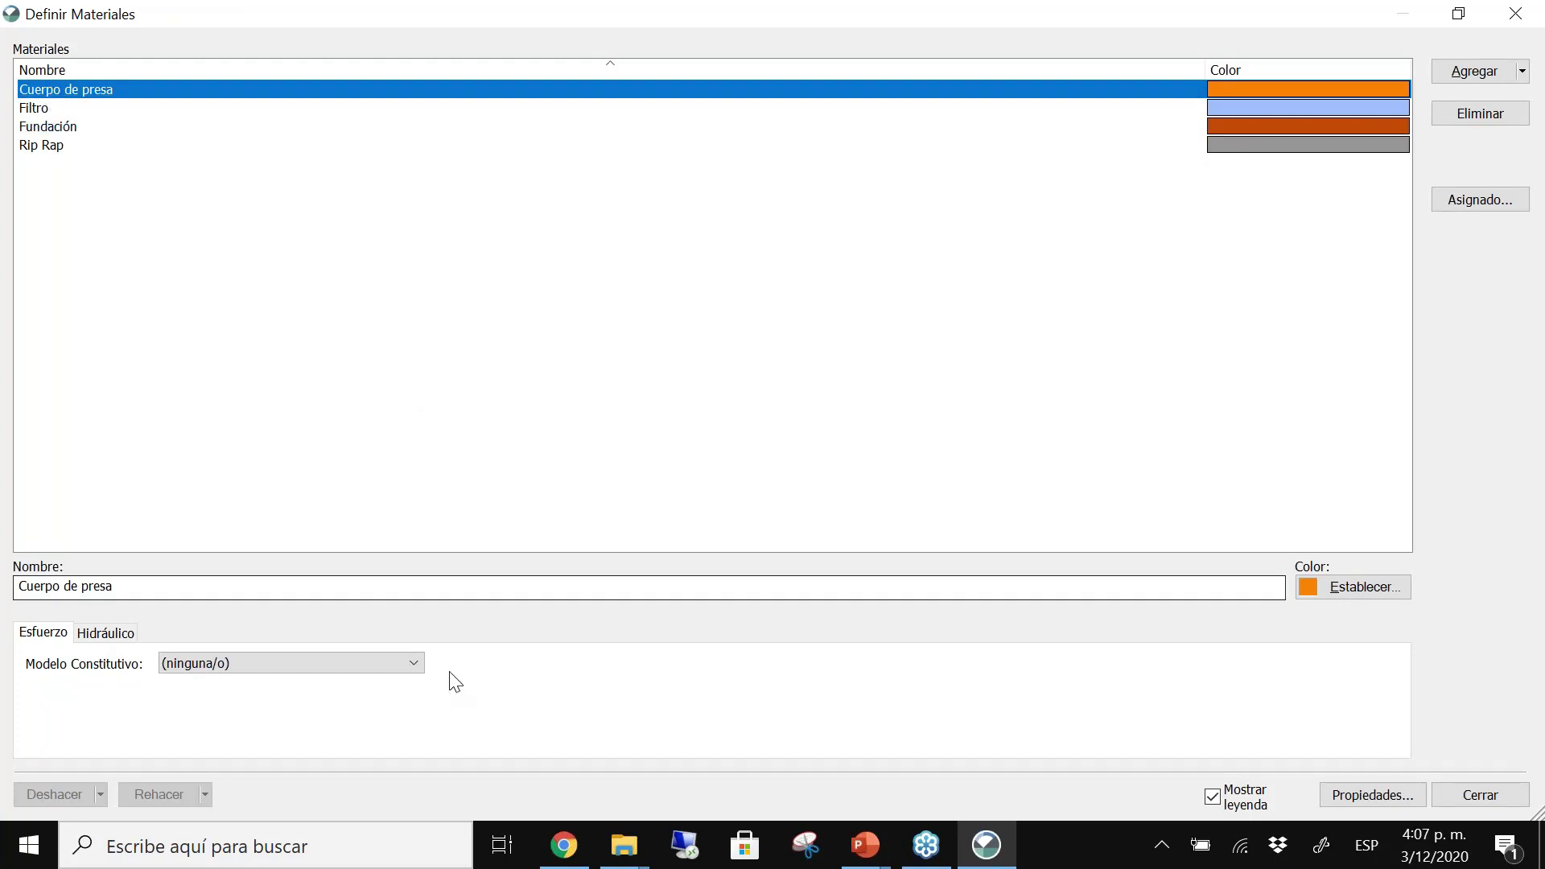
{"action": "left_click", "coordinate": [213, 665]}
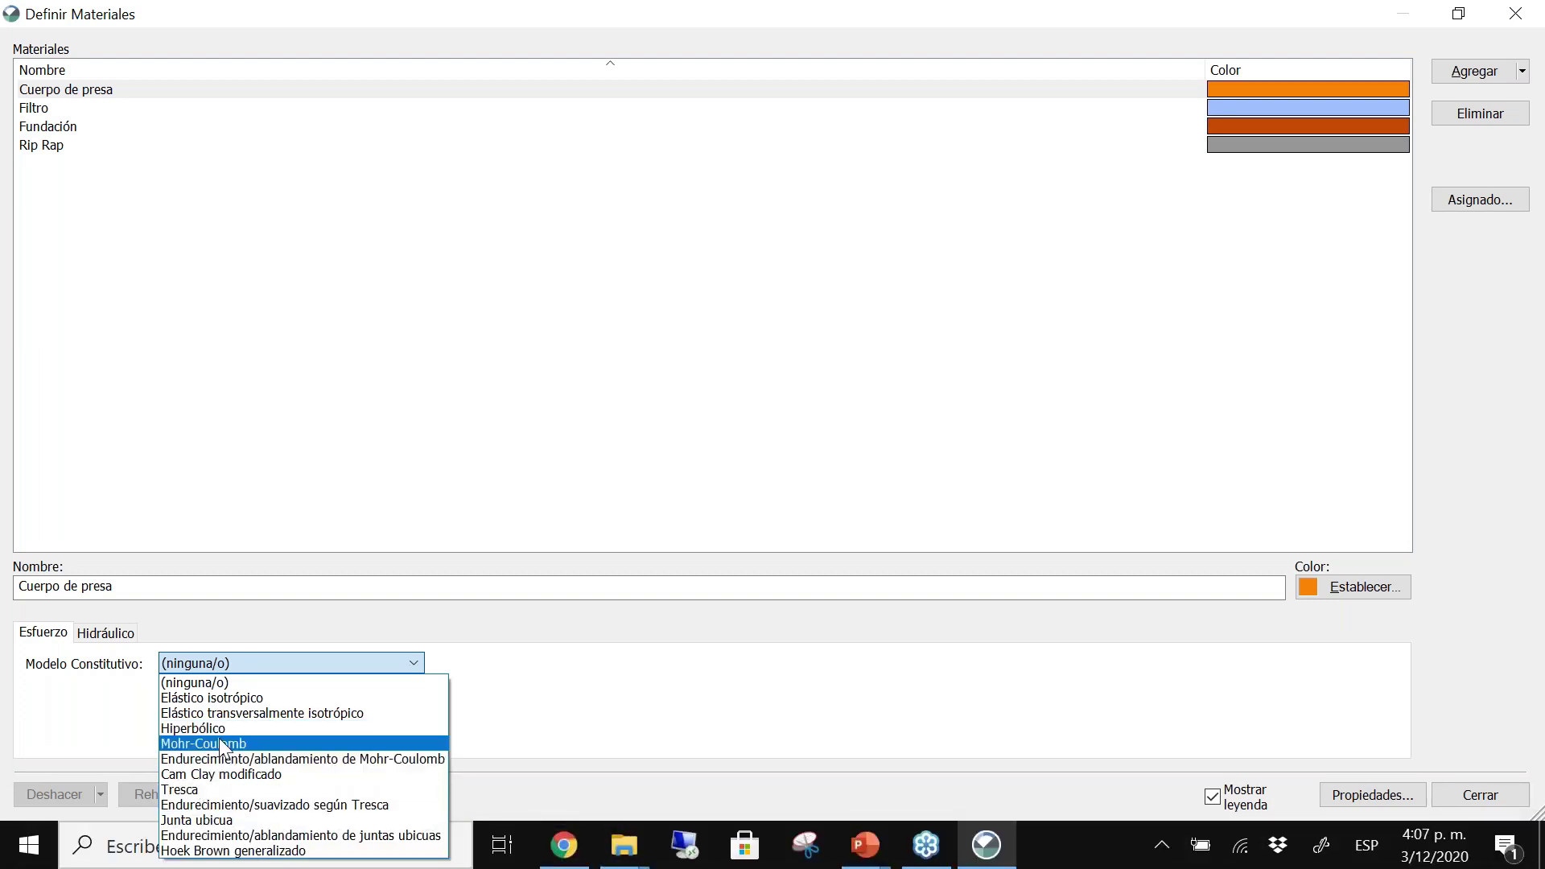
{"action": "left_click", "coordinate": [231, 698]}
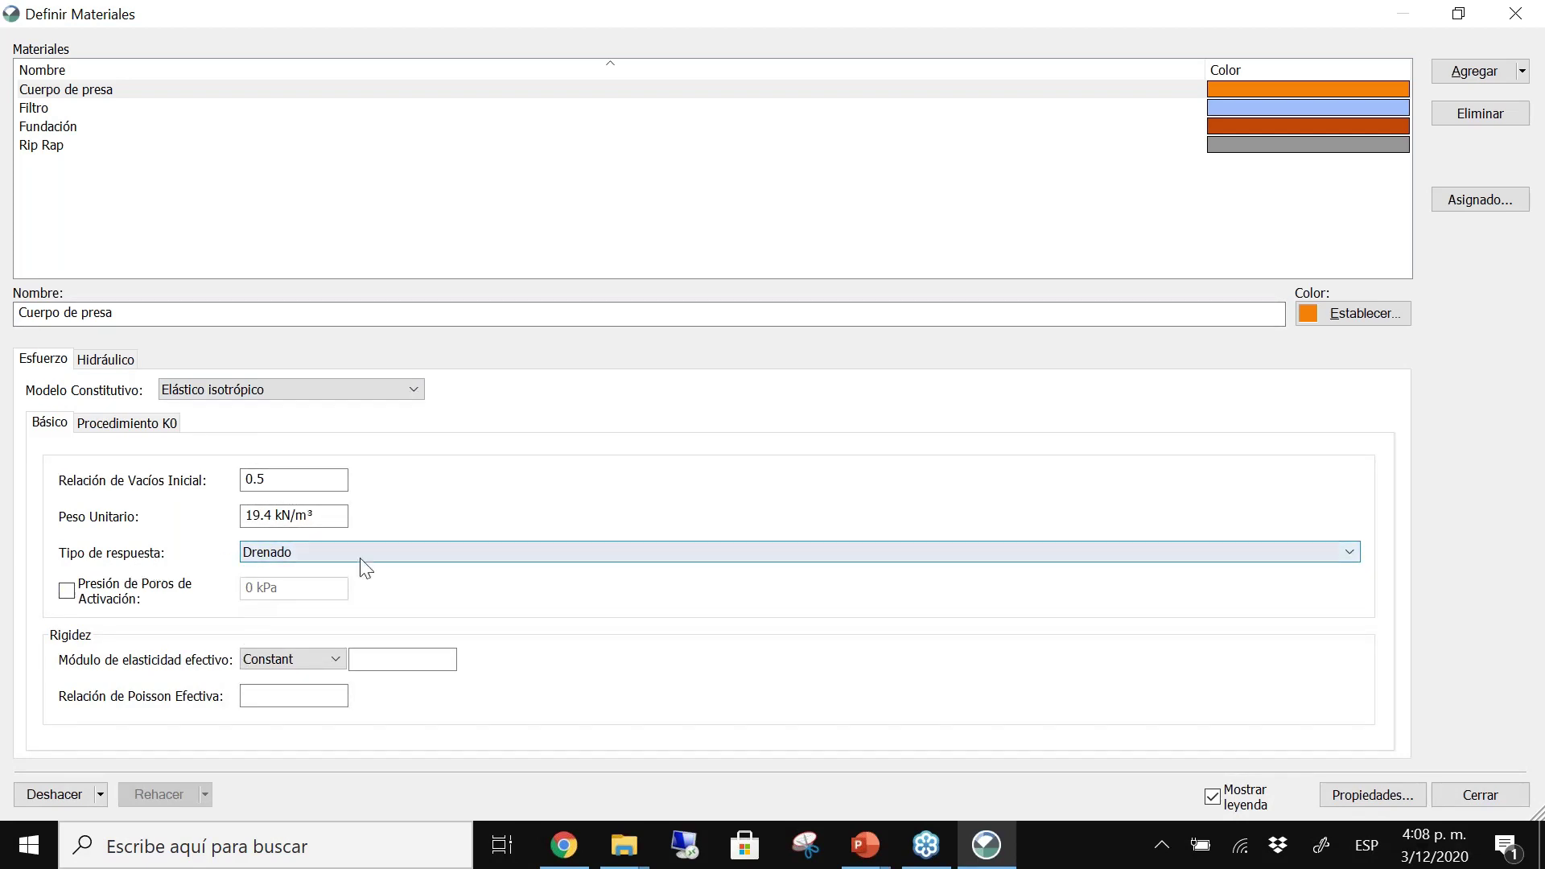
{"action": "left_click", "coordinate": [401, 658]}
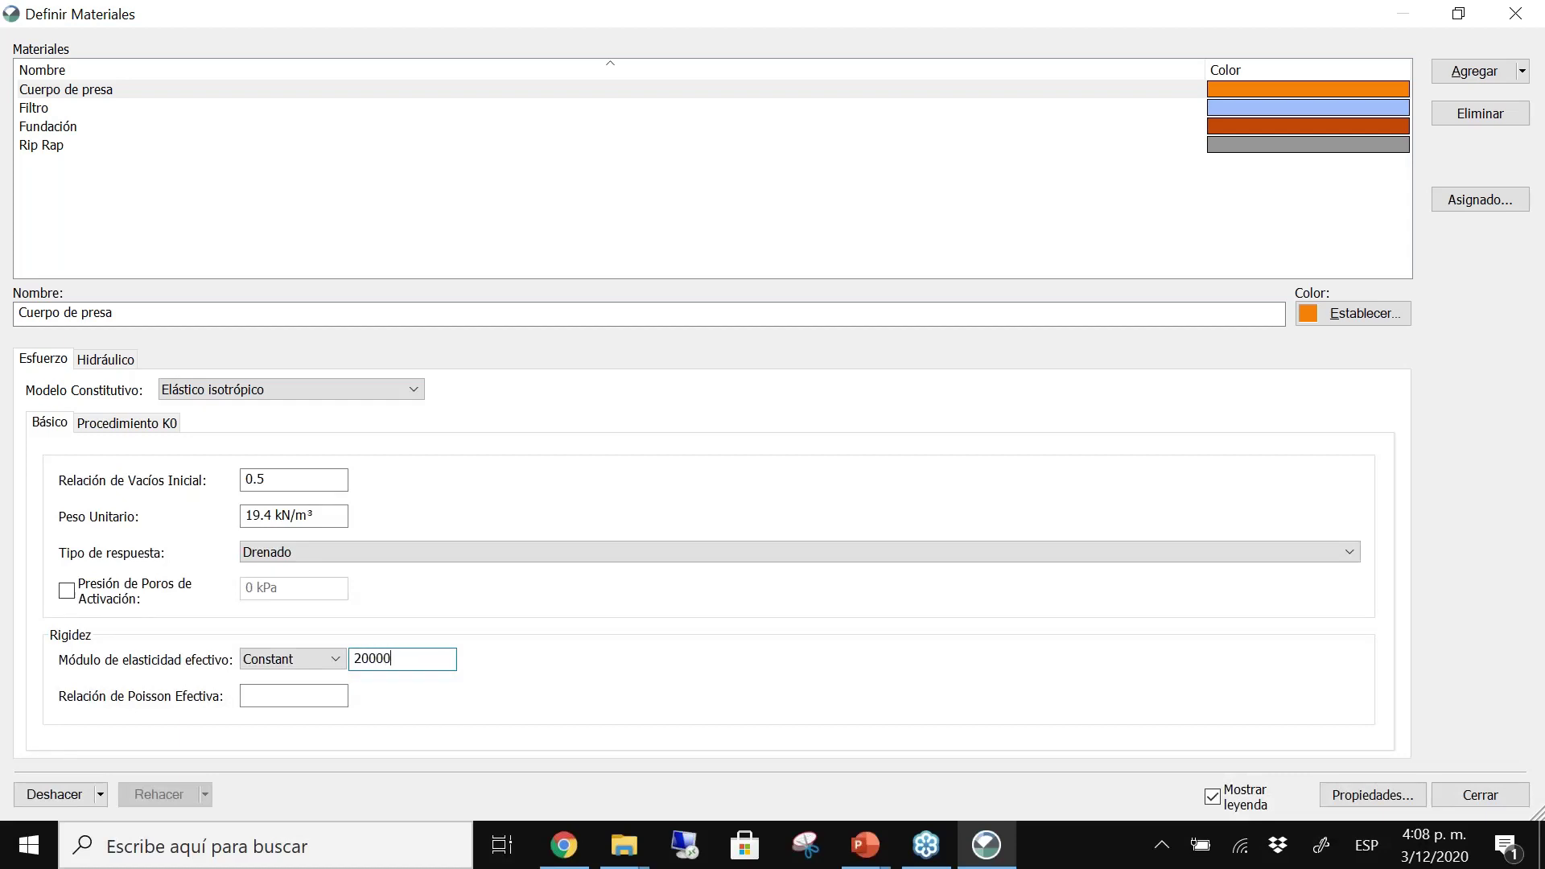
{"action": "left_click", "coordinate": [263, 696]}
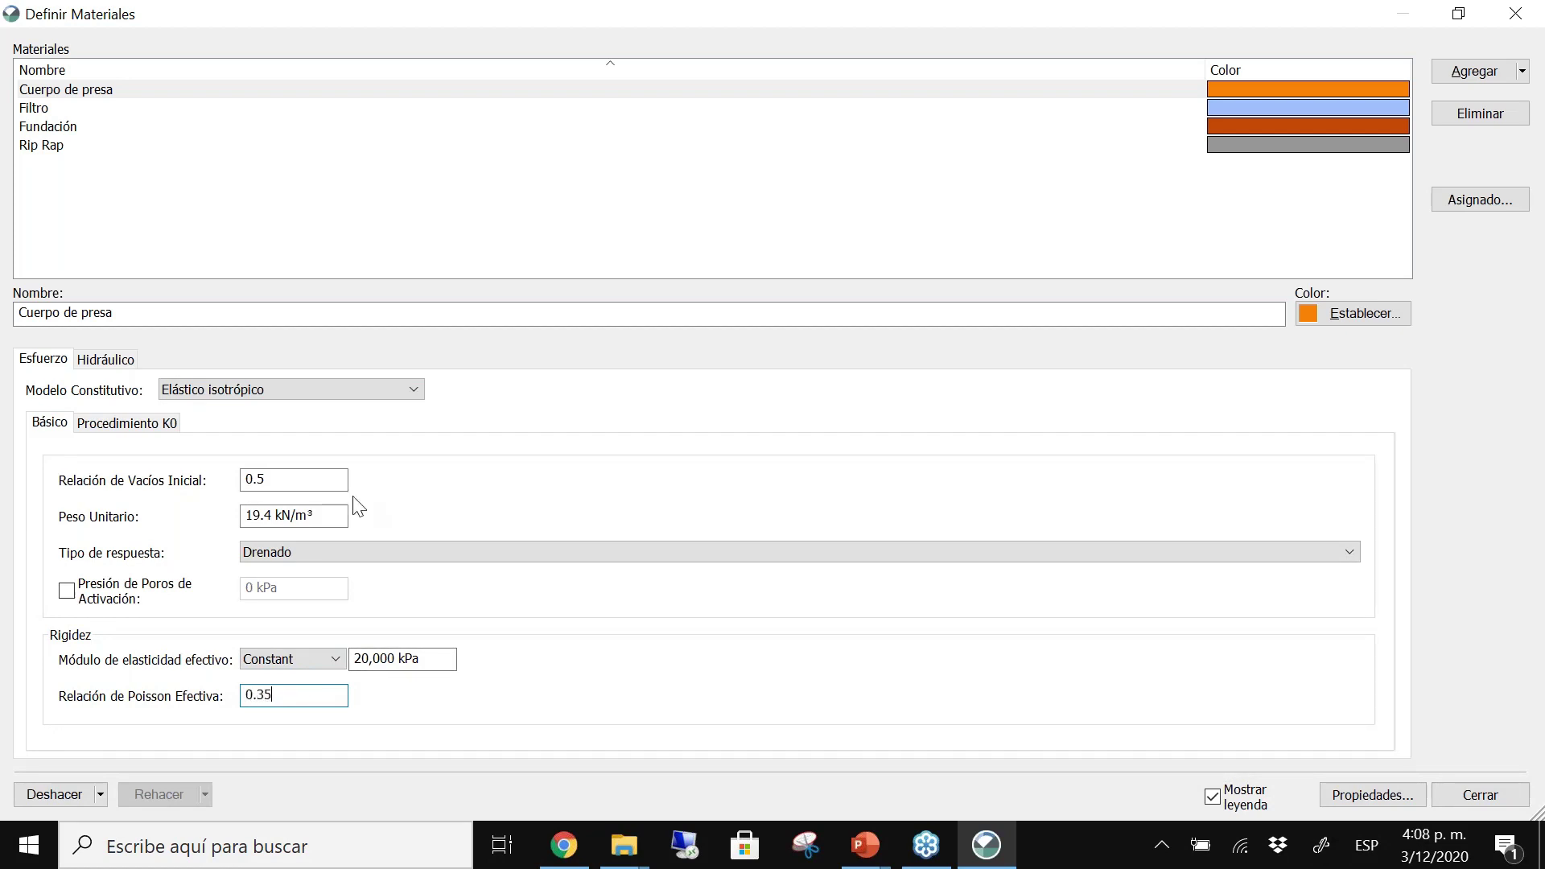
{"action": "left_click", "coordinate": [1466, 797]}
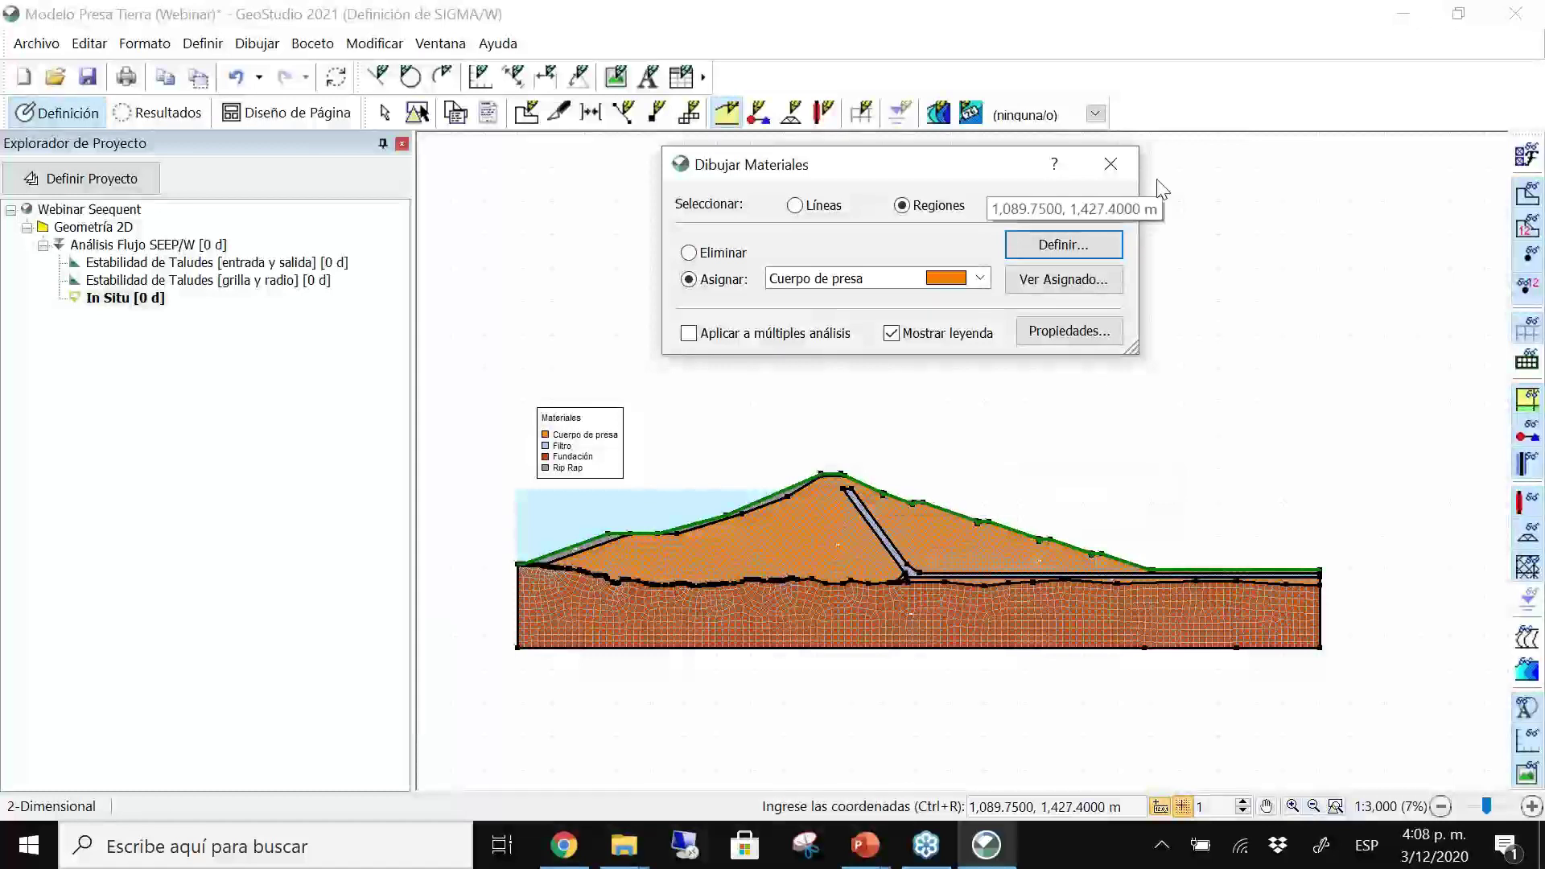
{"action": "left_click", "coordinate": [1114, 165]}
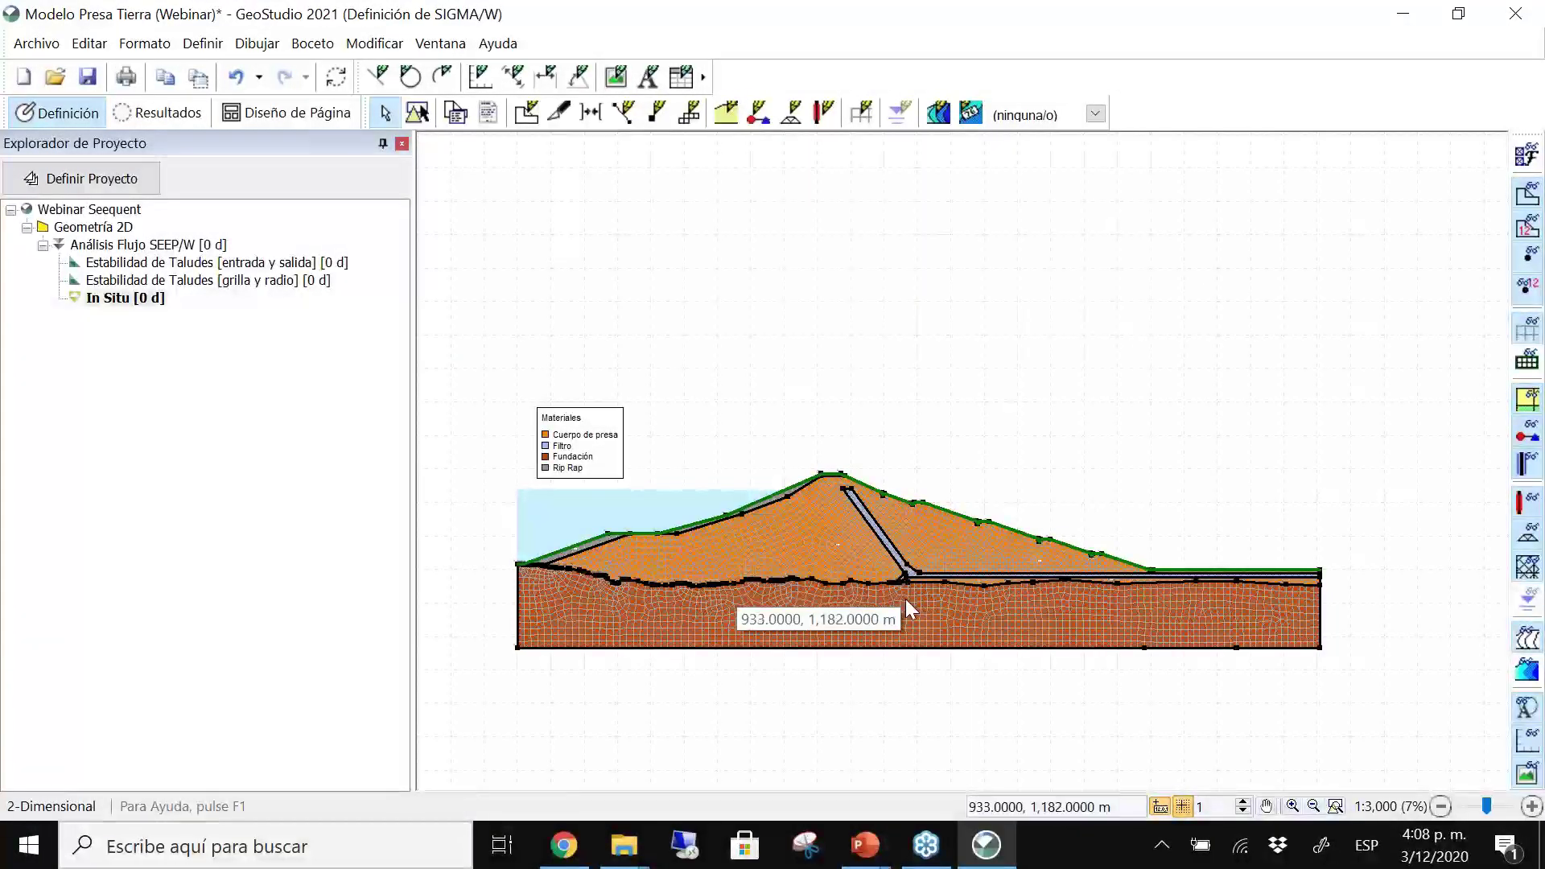
{"action": "scroll", "coordinate": [905, 612], "scroll_direction": "up", "scroll_amount": 2}
{"action": "scroll", "coordinate": [885, 587], "scroll_direction": "up", "scroll_amount": 3}
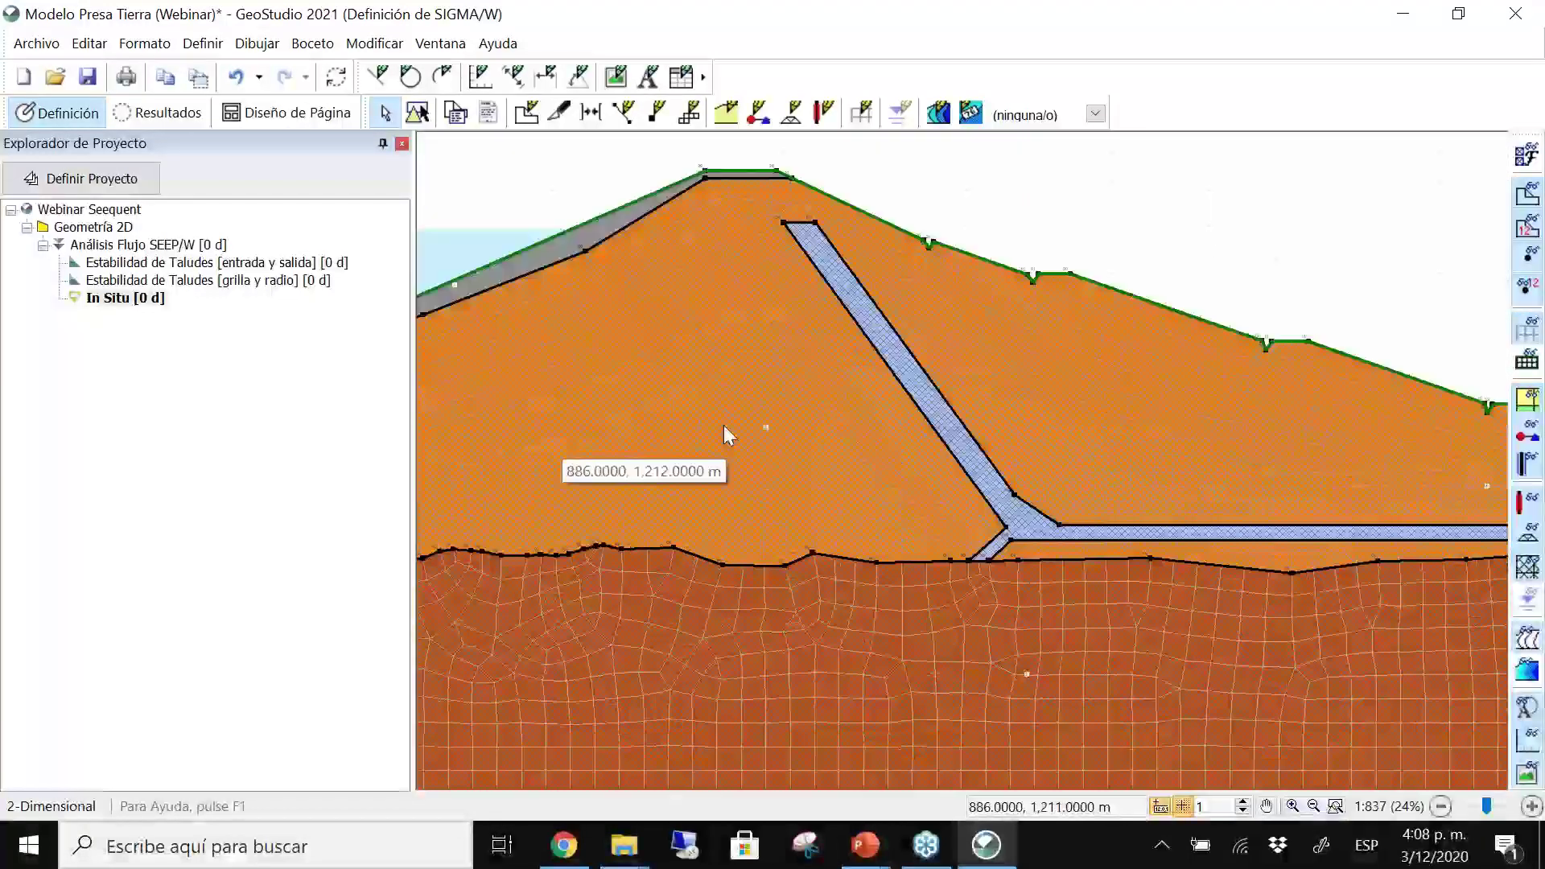
{"action": "scroll", "coordinate": [731, 414], "scroll_direction": "down", "scroll_amount": 2}
{"action": "scroll", "coordinate": [750, 419], "scroll_direction": "up", "scroll_amount": 4}
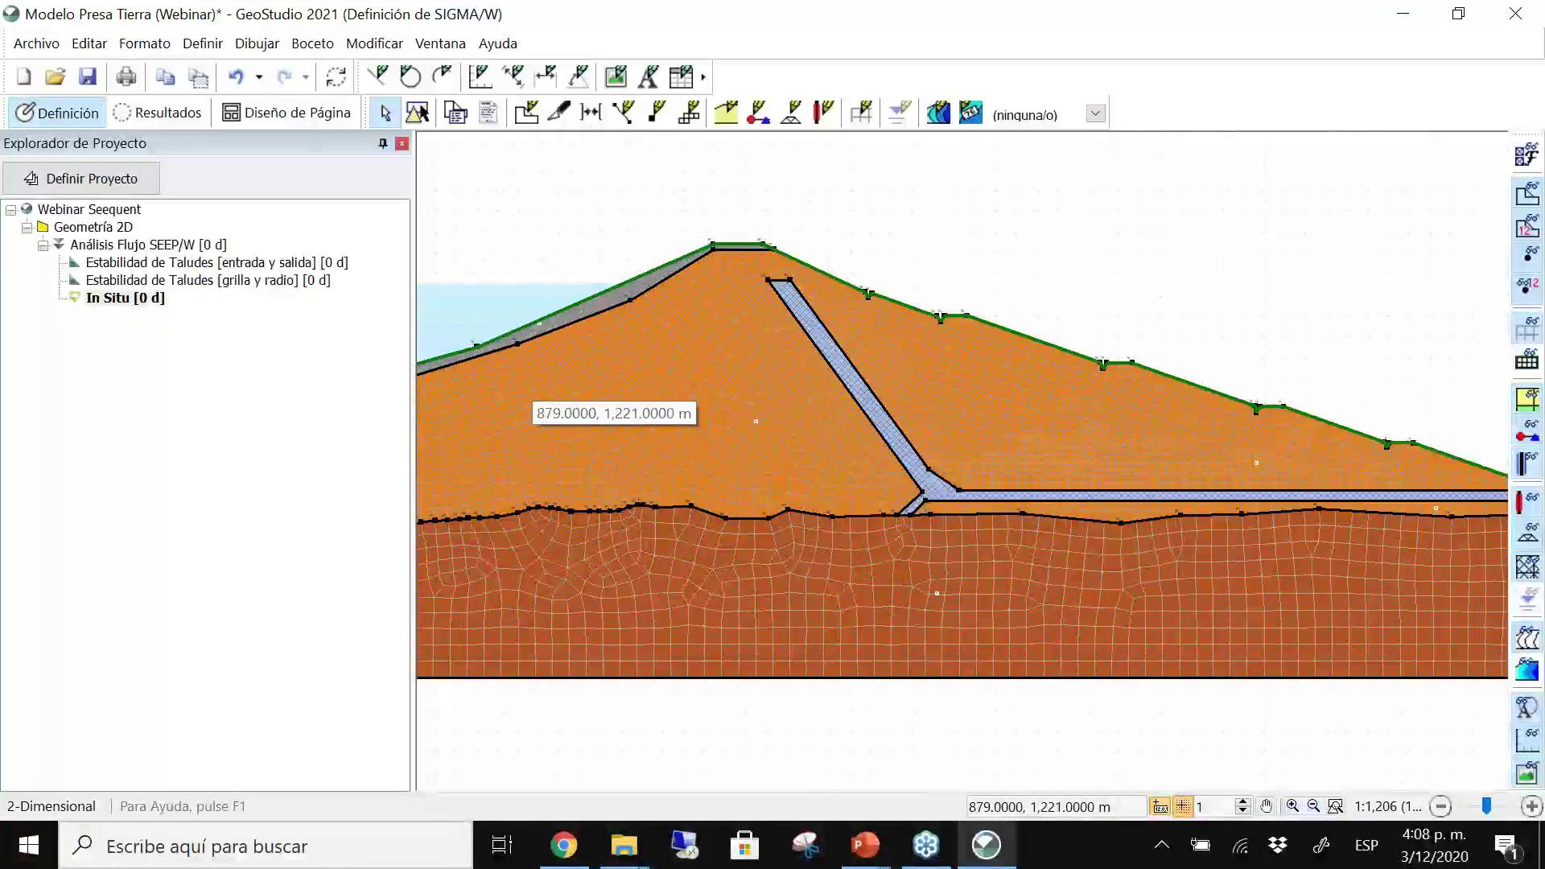
{"action": "scroll", "coordinate": [709, 386], "scroll_direction": "down", "scroll_amount": 2}
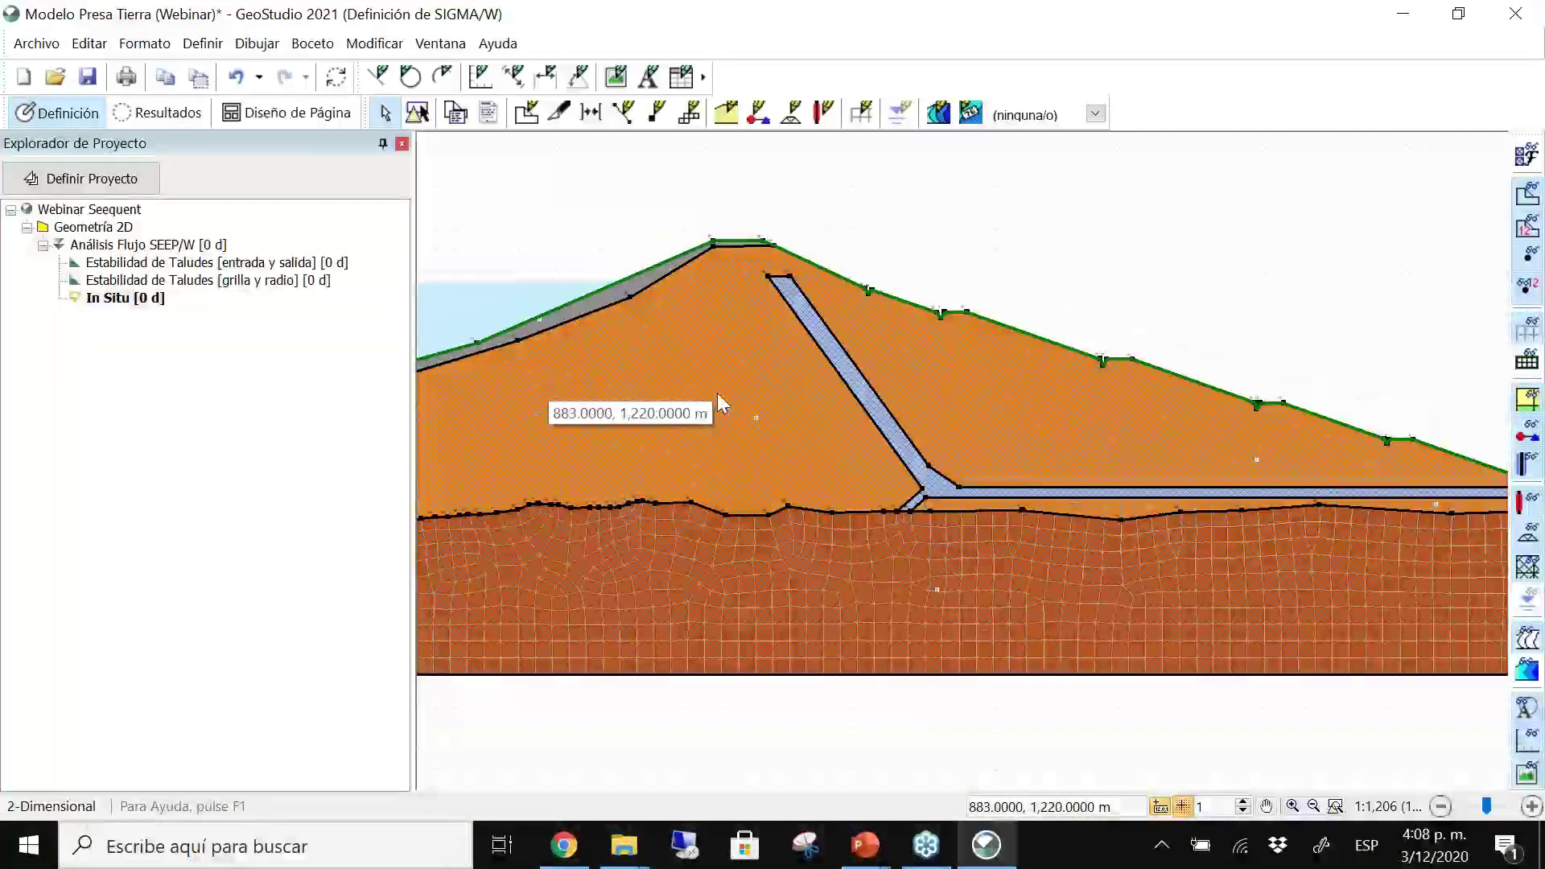
{"action": "scroll", "coordinate": [739, 443], "scroll_direction": "down", "scroll_amount": 4}
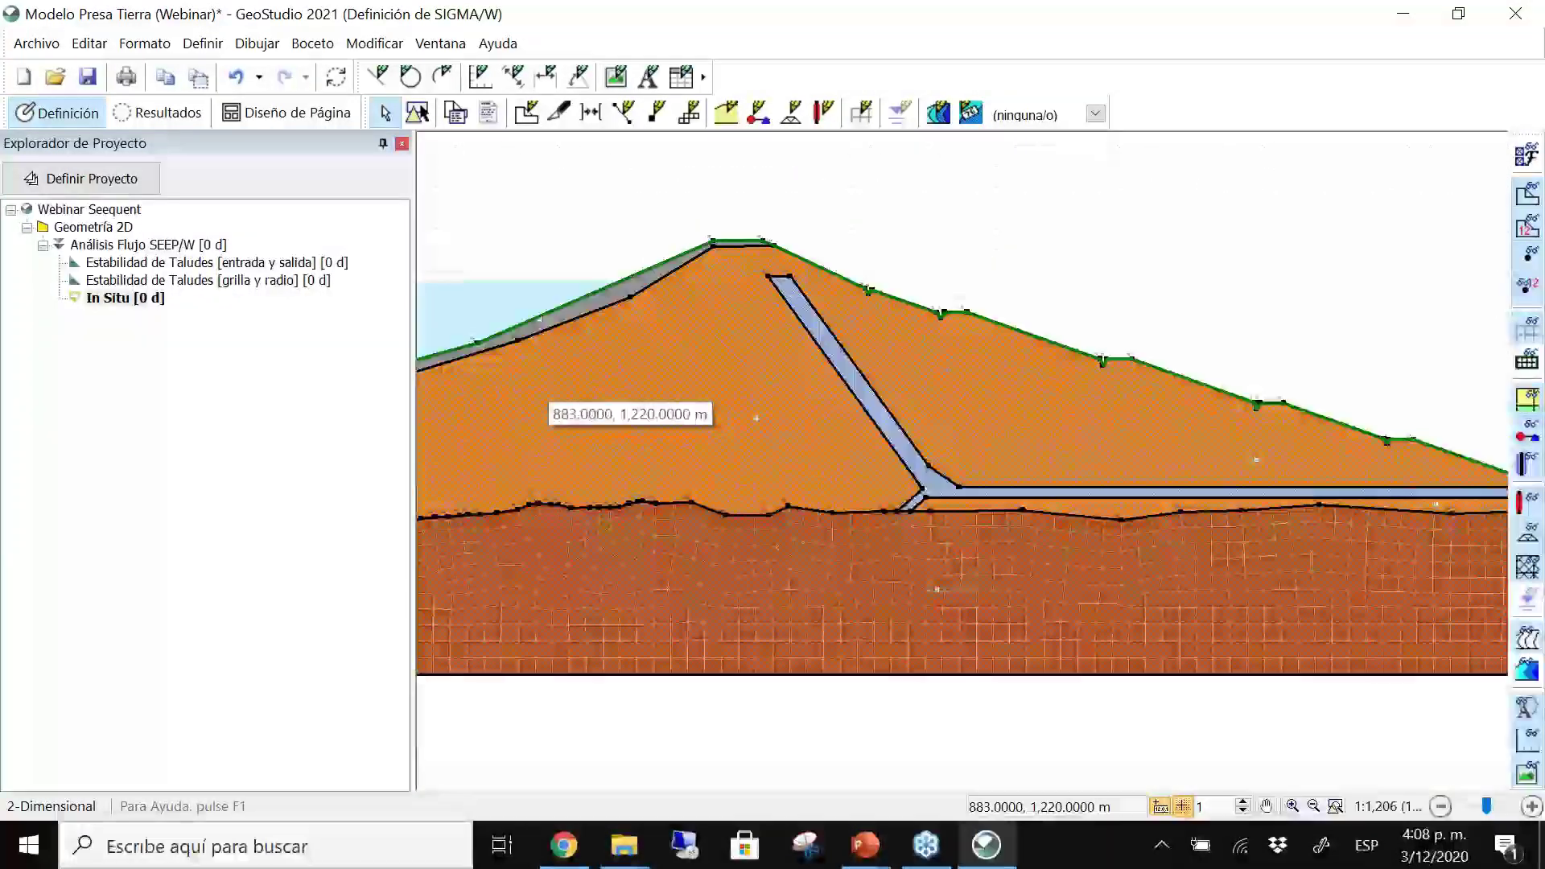
{"action": "scroll", "coordinate": [739, 442], "scroll_direction": "down", "scroll_amount": 2}
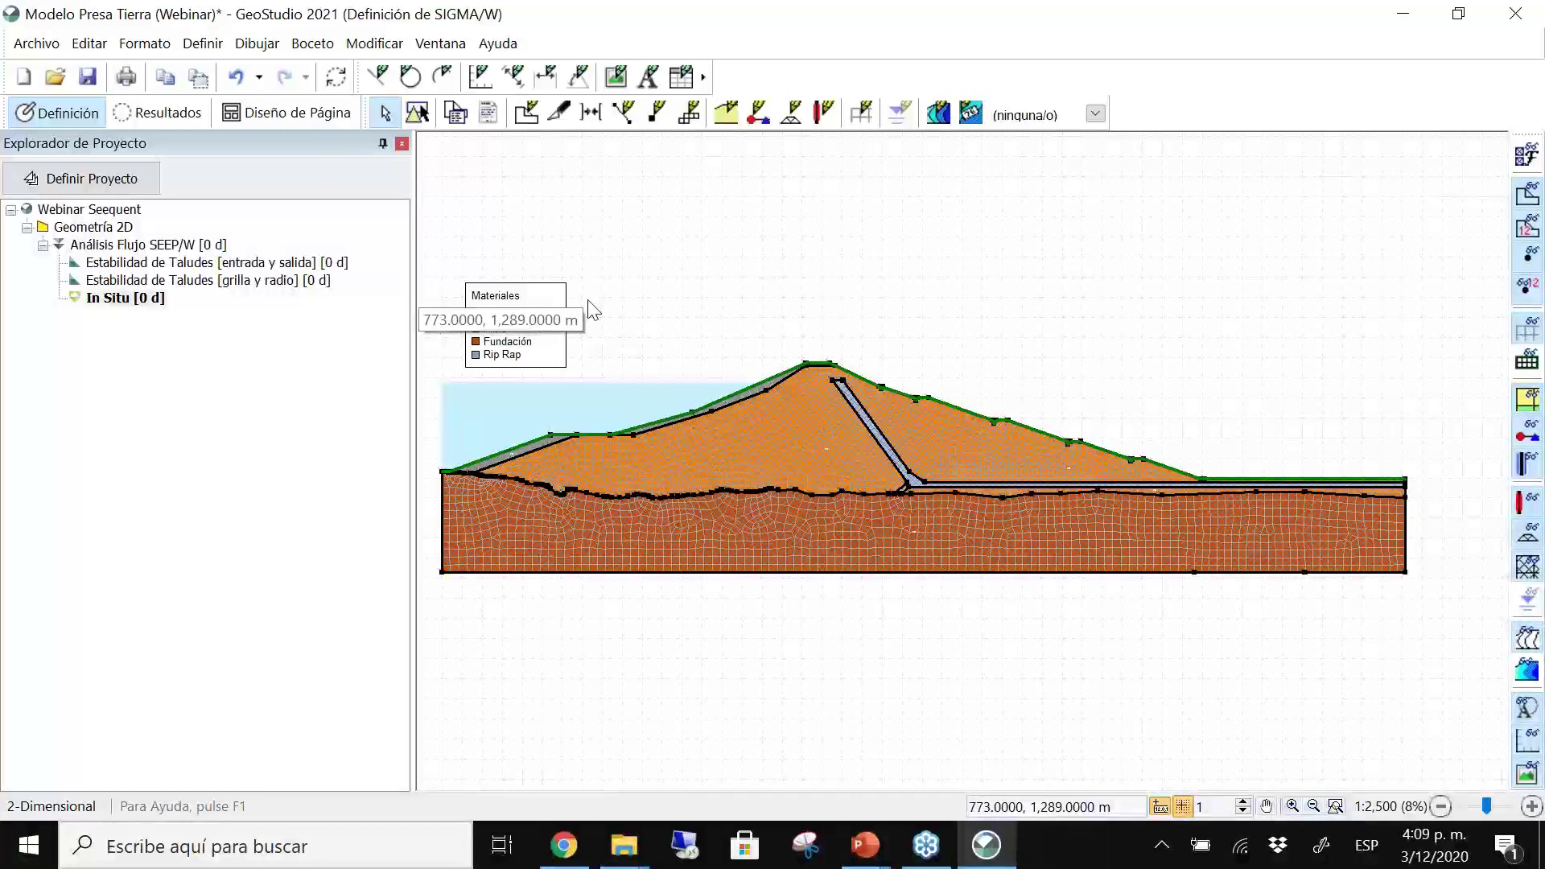
Show the solution manager, exclude both Estabilidad de Taludes analyses, and try to solve only the In Situ analysis.
{"action": "left_click", "coordinate": [440, 43]}
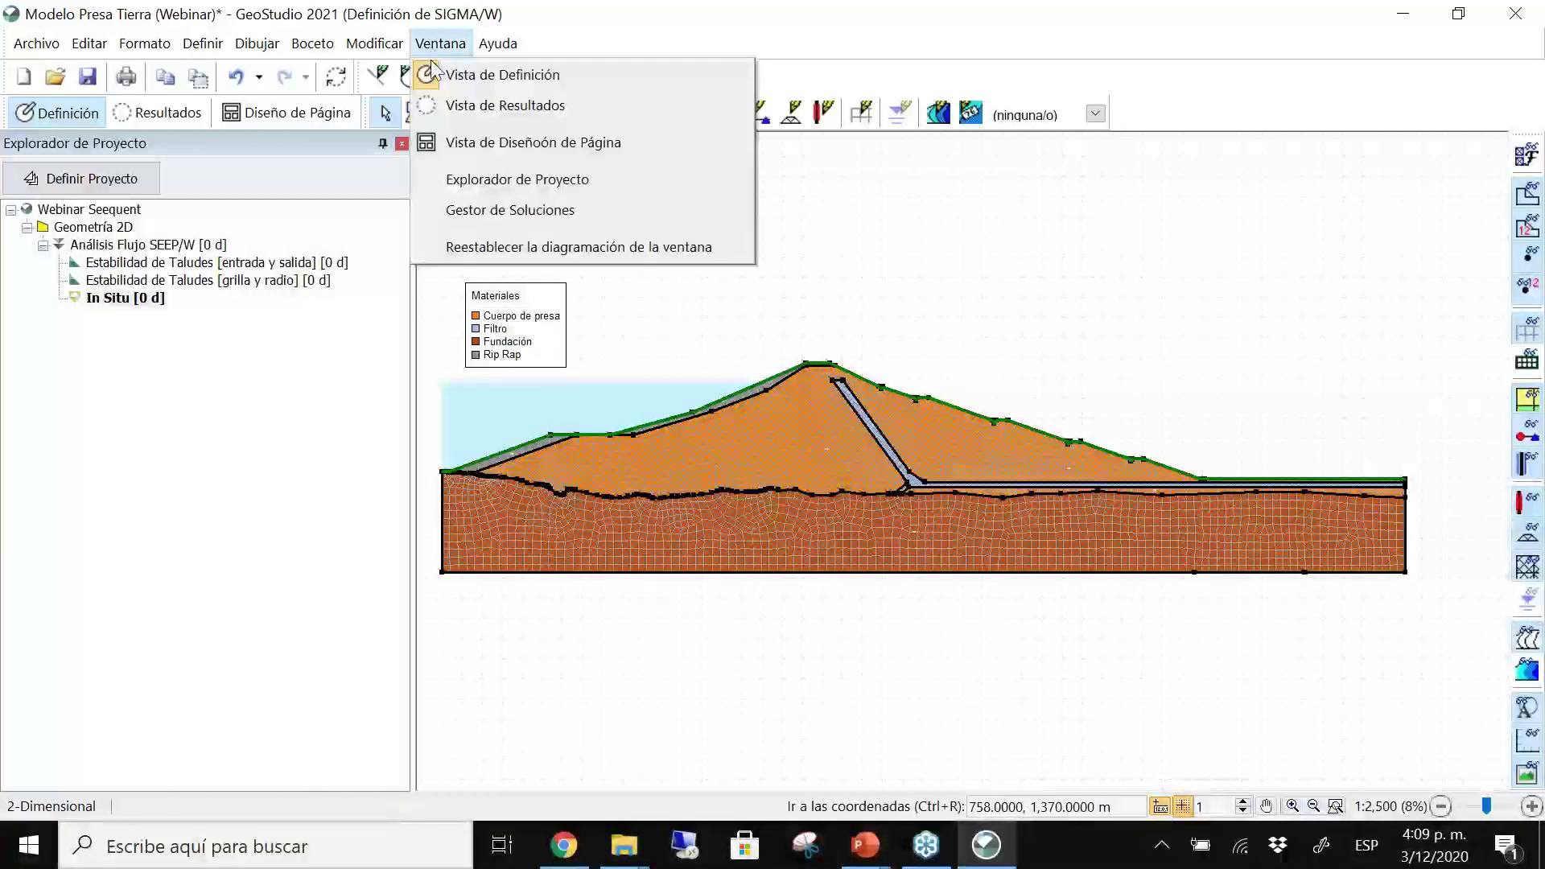
{"action": "left_click", "coordinate": [510, 210]}
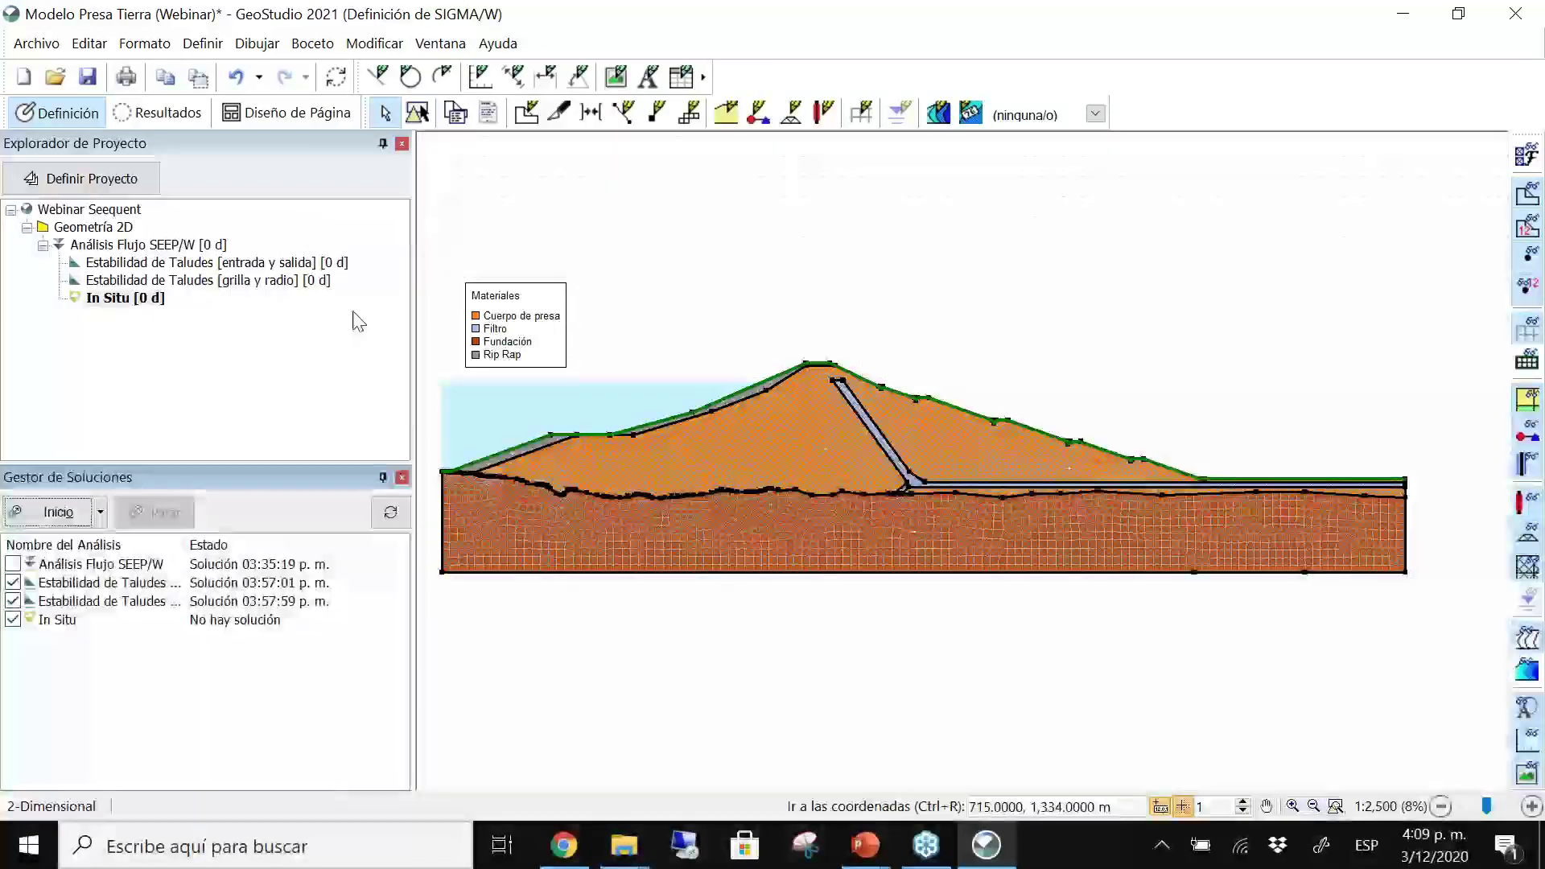
{"action": "left_click", "coordinate": [13, 583]}
{"action": "left_click", "coordinate": [13, 601]}
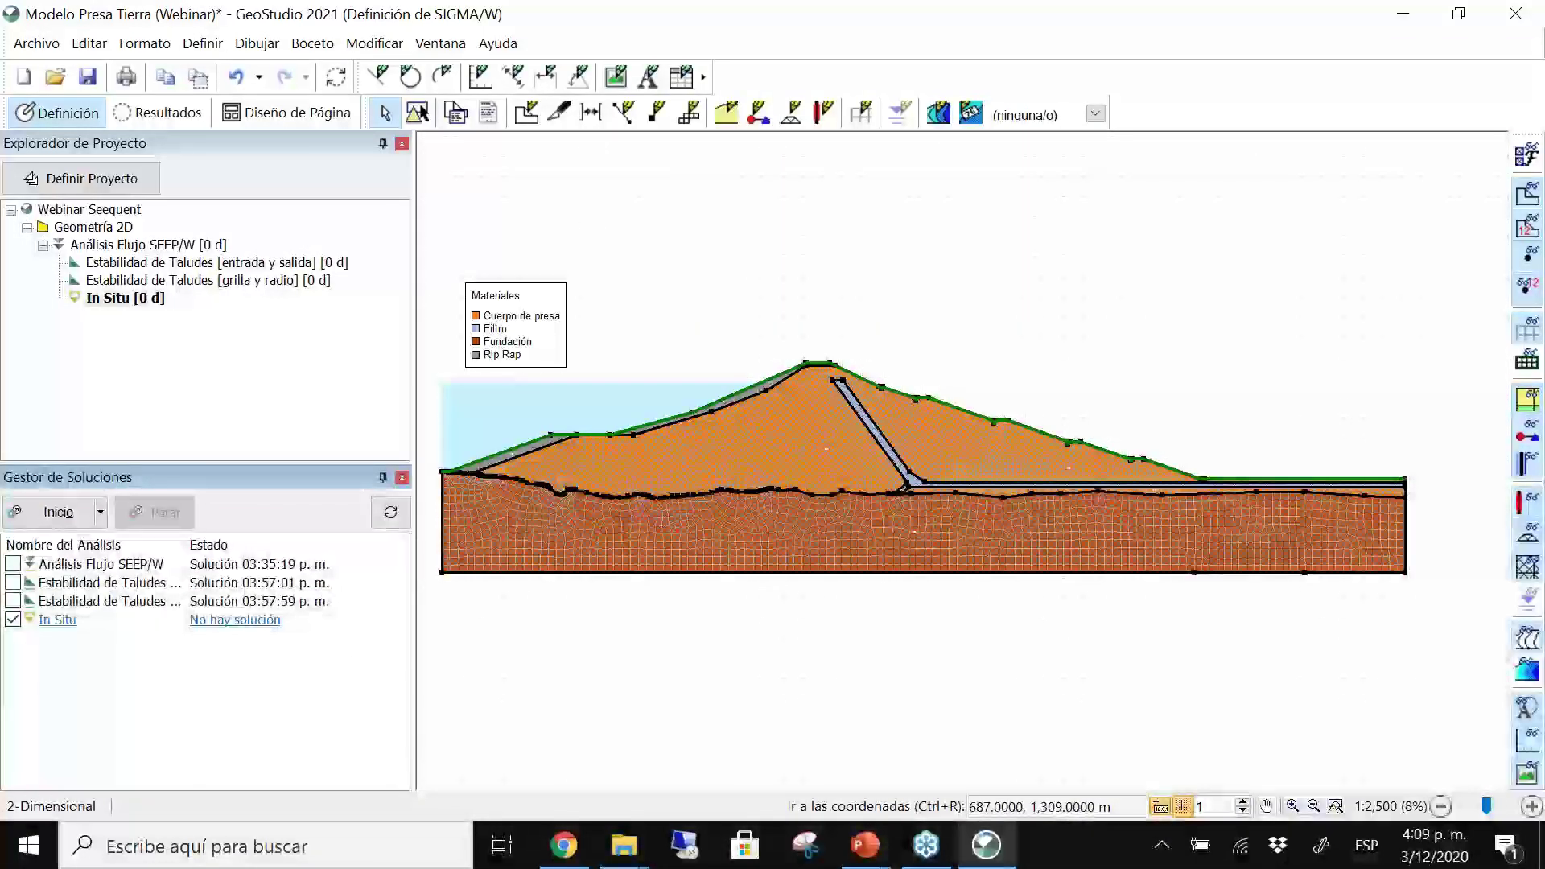
{"action": "left_click", "coordinate": [54, 515]}
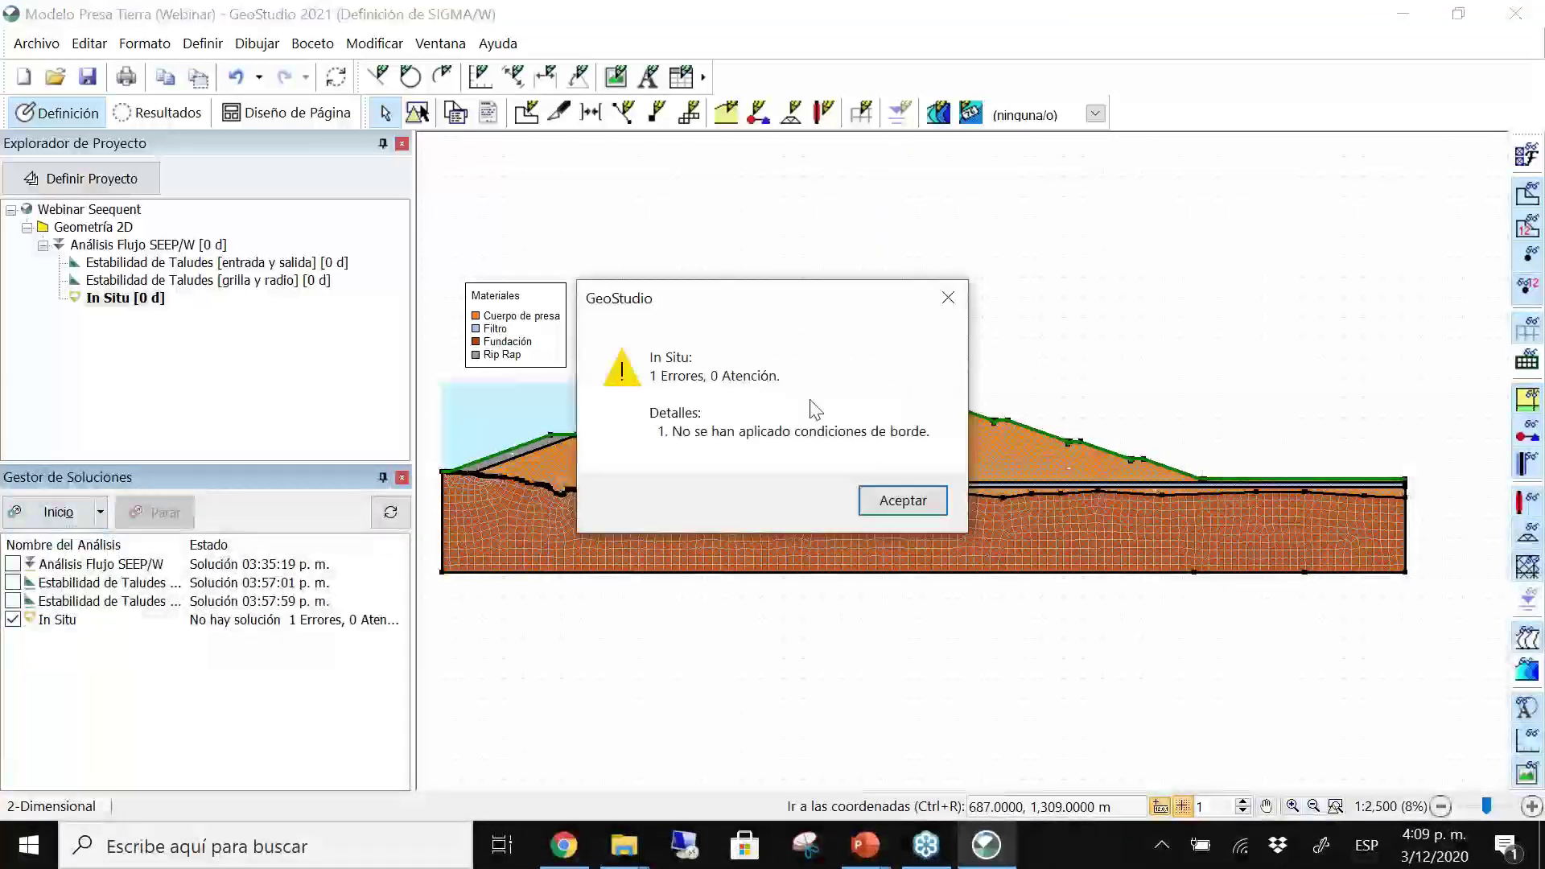
{"action": "mouse_move", "coordinate": [680, 302]}
{"action": "left_mouse_down"}
{"action": "mouse_move", "coordinate": [901, 207]}
{"action": "mouse_move", "coordinate": [912, 136]}
{"action": "left_mouse_up"}
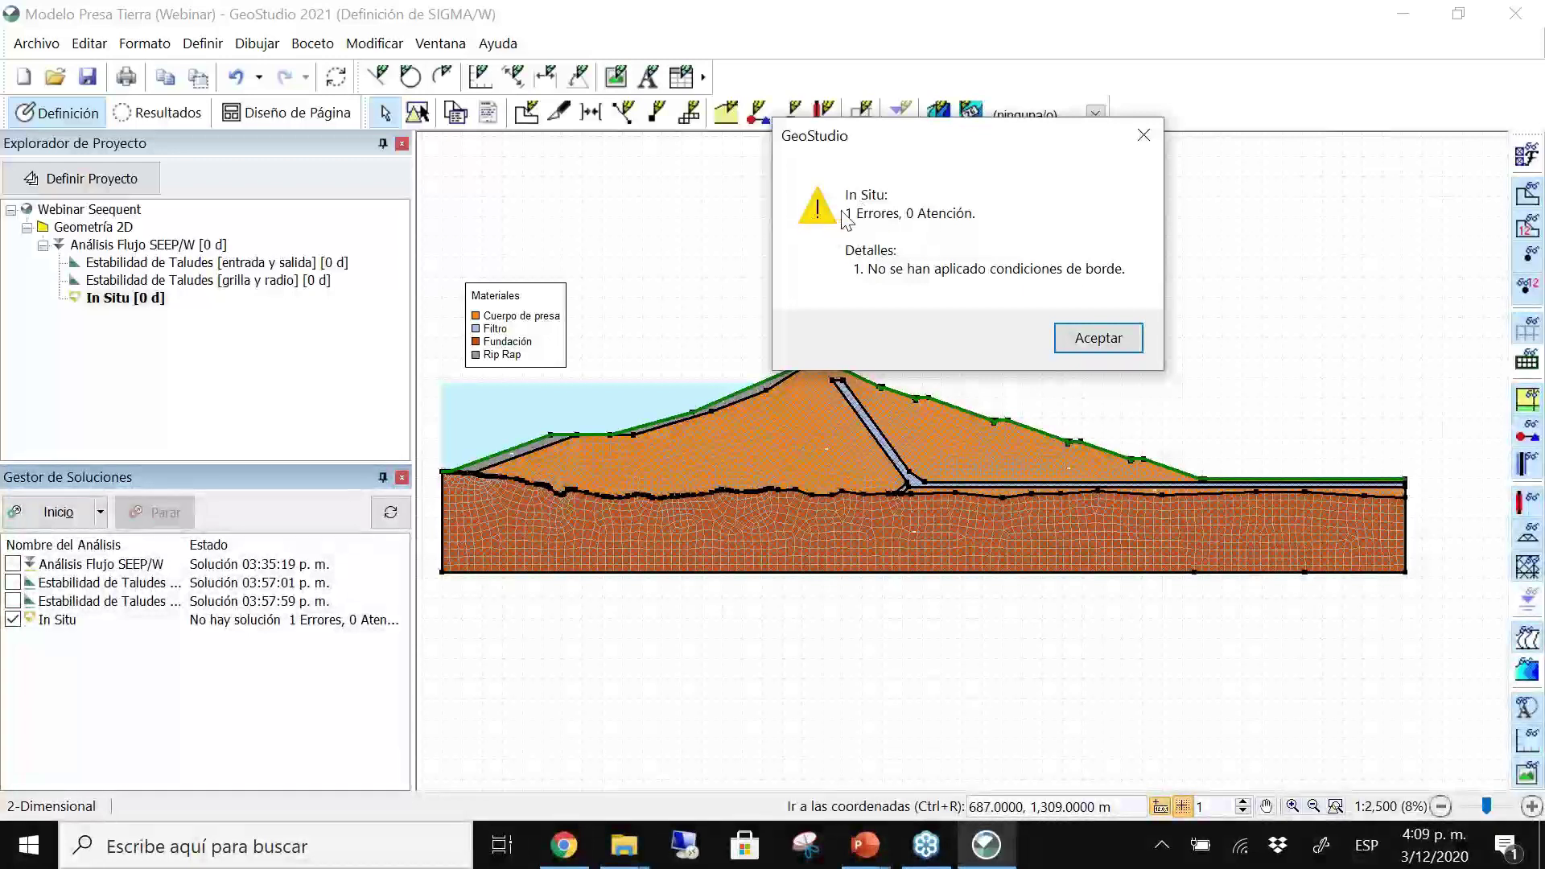
{"action": "left_click_drag", "start_coordinate": [904, 142], "coordinate": [883, 103]}
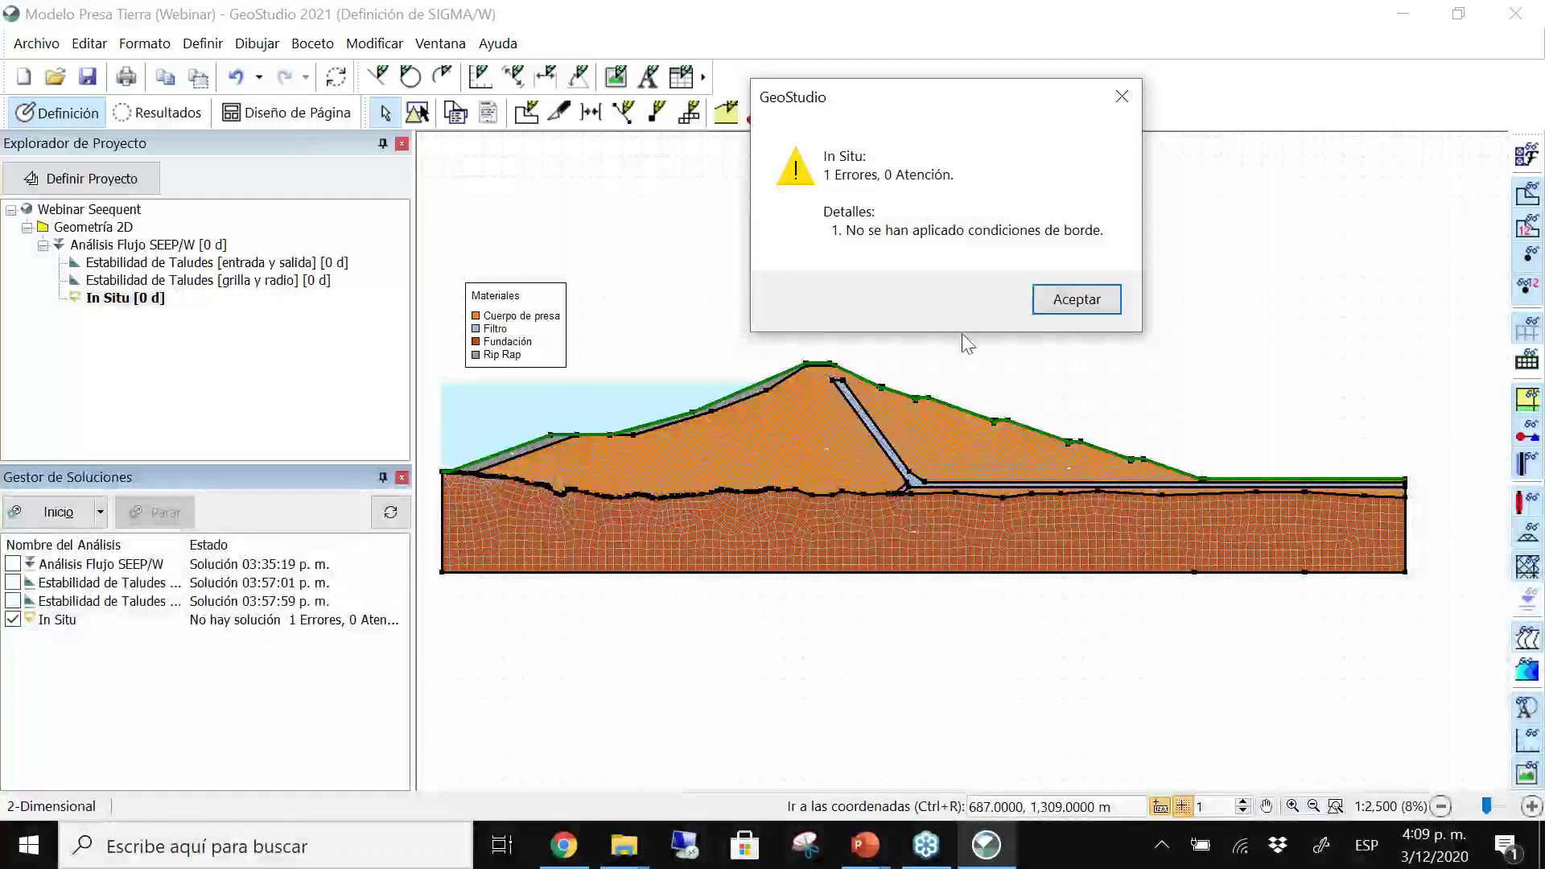
{"action": "left_click", "coordinate": [1082, 306]}
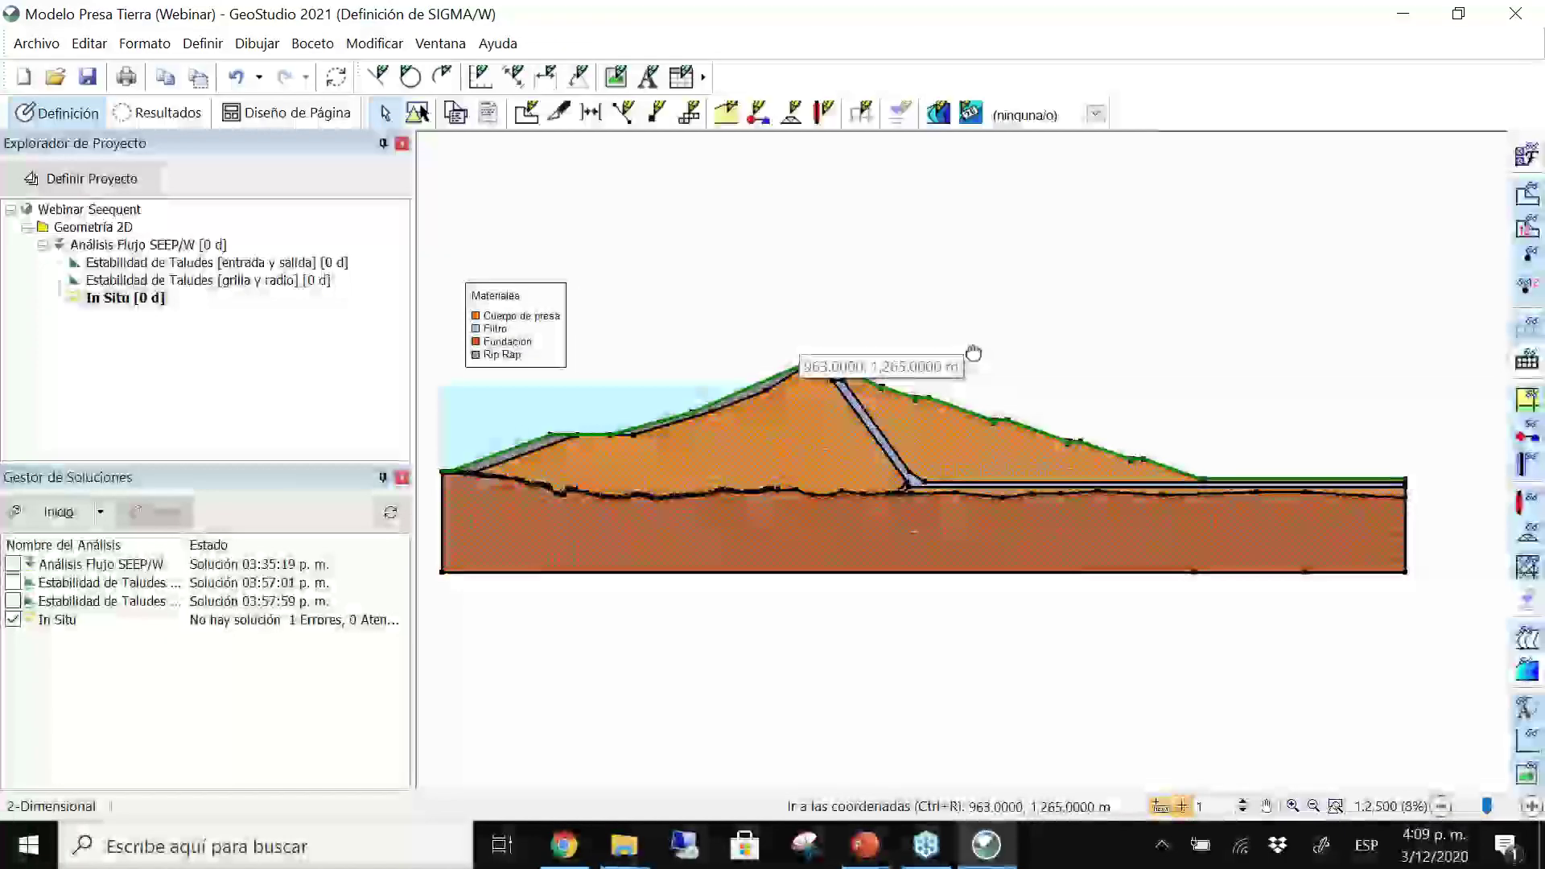
Assign the Fixed X boundary condition to the upstream and downstream vertical edges of the model, including the thin layers above the foundation downstream.
{"action": "left_click", "coordinate": [759, 114]}
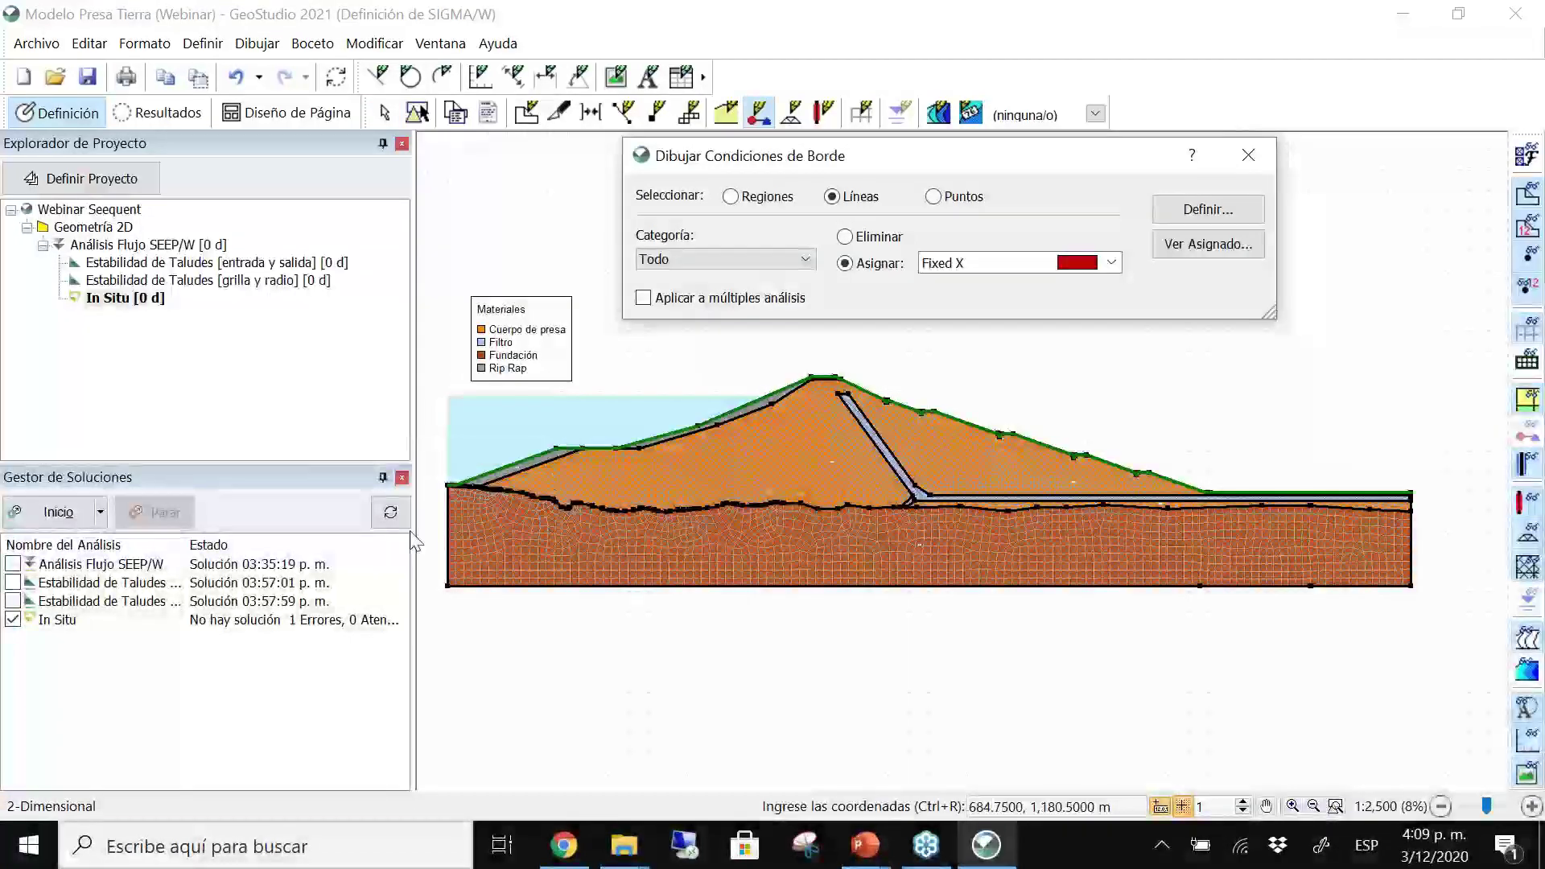
{"action": "scroll", "coordinate": [441, 515], "scroll_direction": "up", "scroll_amount": 6}
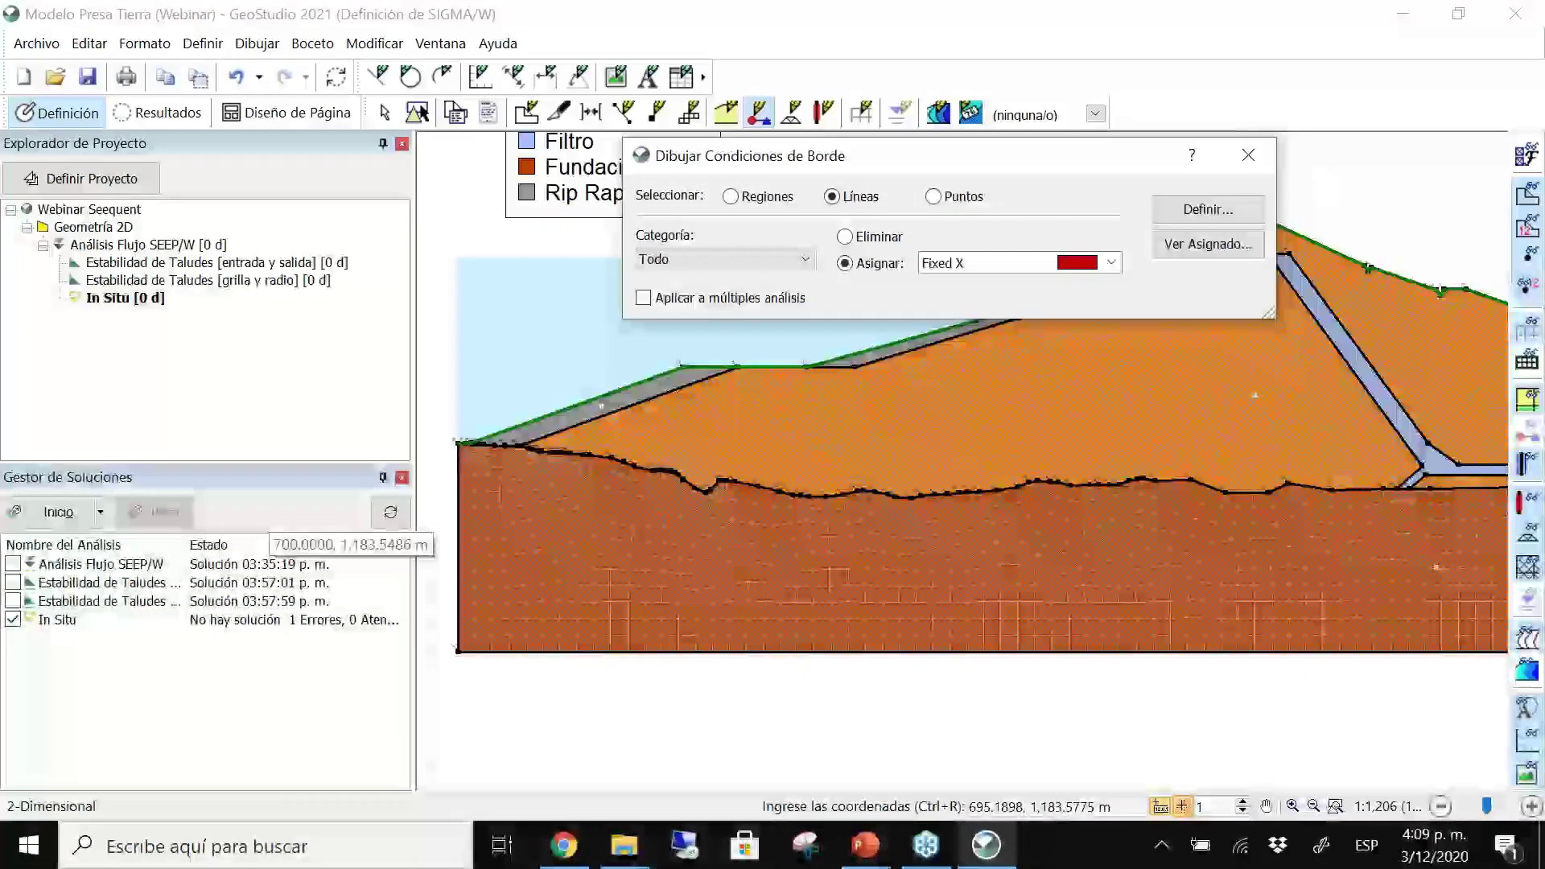
{"action": "left_click", "coordinate": [467, 480]}
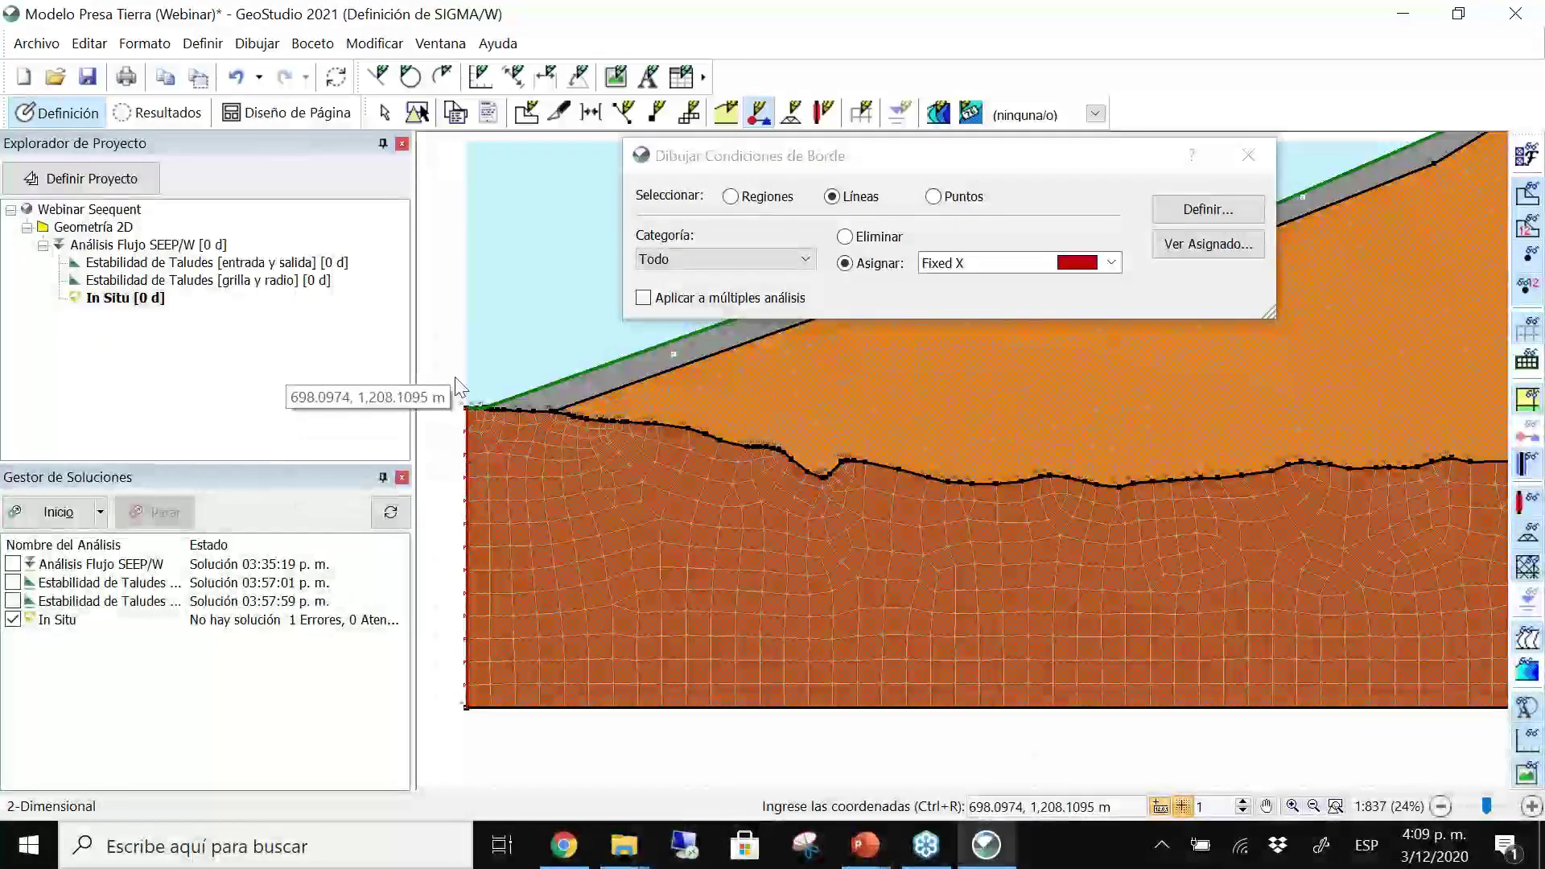
{"action": "scroll", "coordinate": [456, 527], "scroll_direction": "down", "scroll_amount": 2}
{"action": "scroll", "coordinate": [1046, 620], "scroll_direction": "down", "scroll_amount": 3}
{"action": "scroll", "coordinate": [950, 515], "scroll_direction": "up", "scroll_amount": 3}
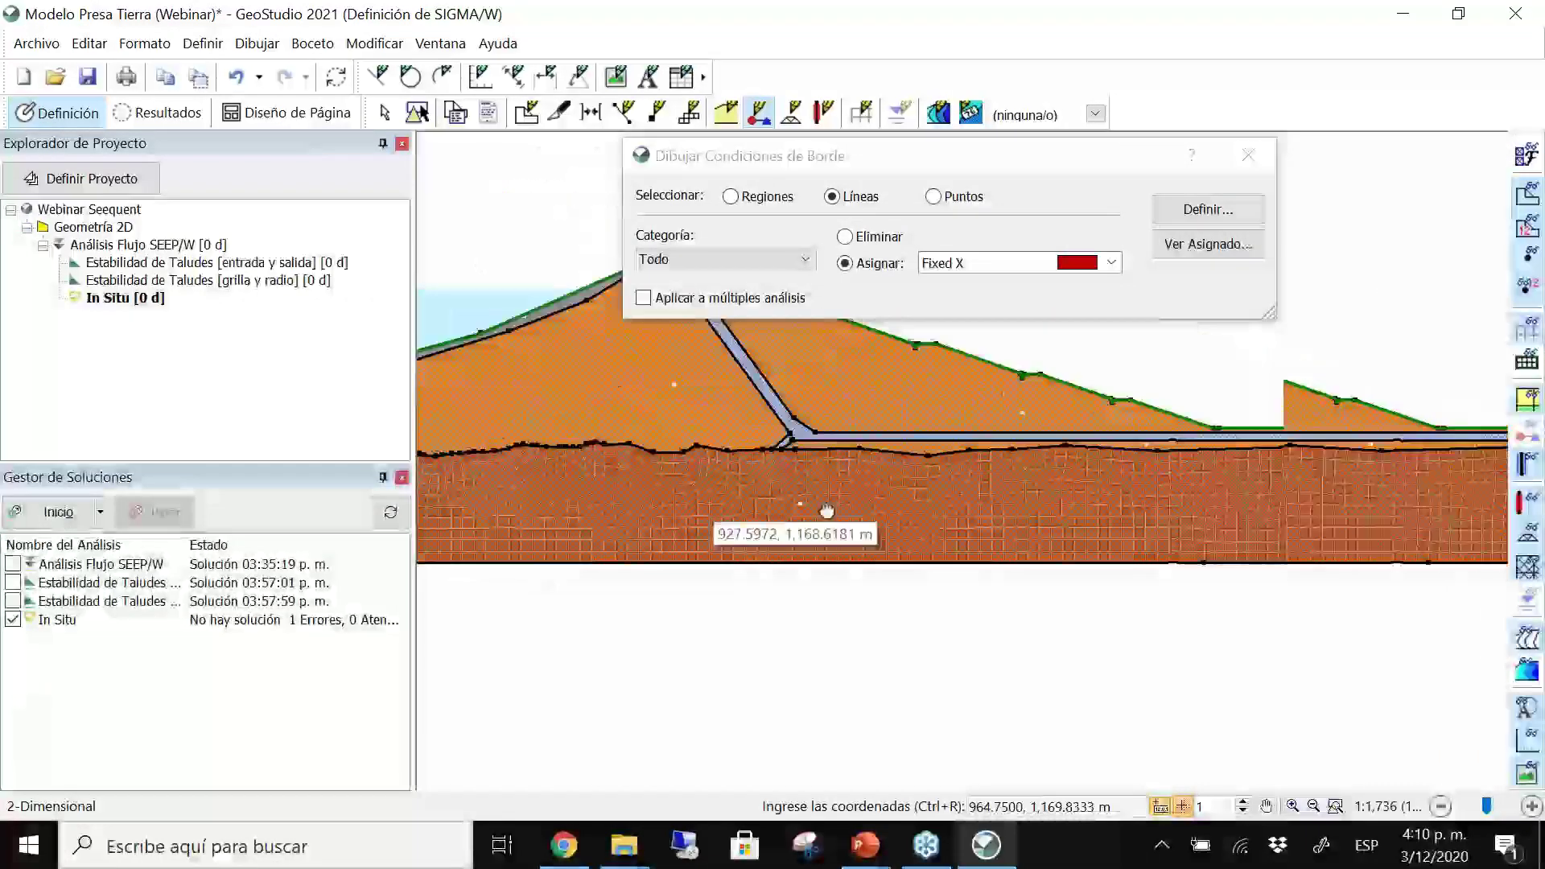
{"action": "scroll", "coordinate": [1111, 523], "scroll_direction": "up", "scroll_amount": 3}
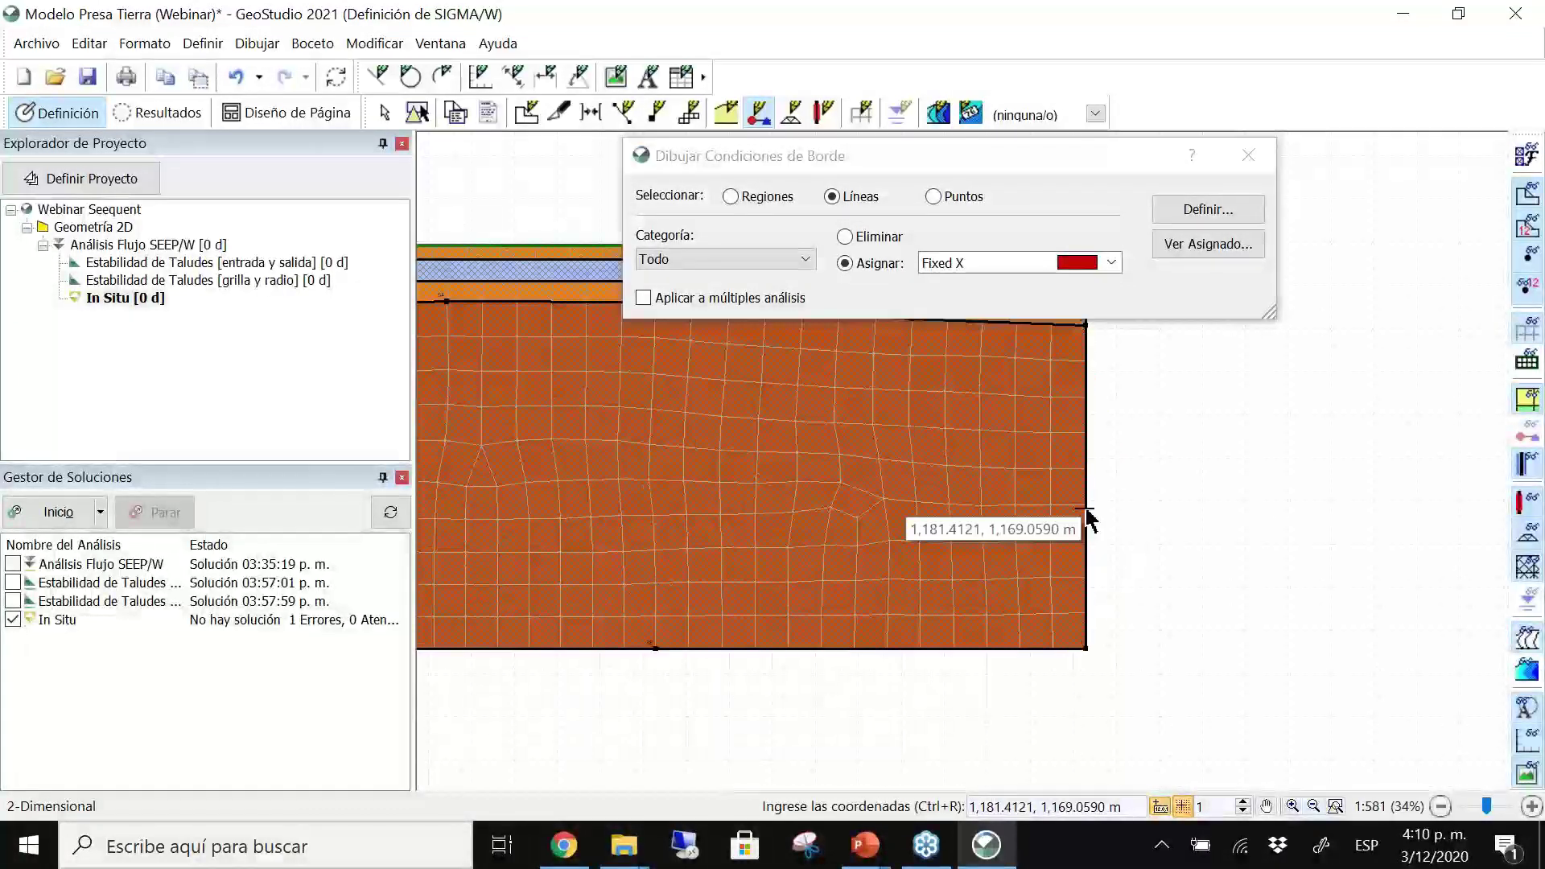
{"action": "left_click", "coordinate": [1088, 478]}
{"action": "scroll", "coordinate": [1102, 426], "scroll_direction": "up", "scroll_amount": 2}
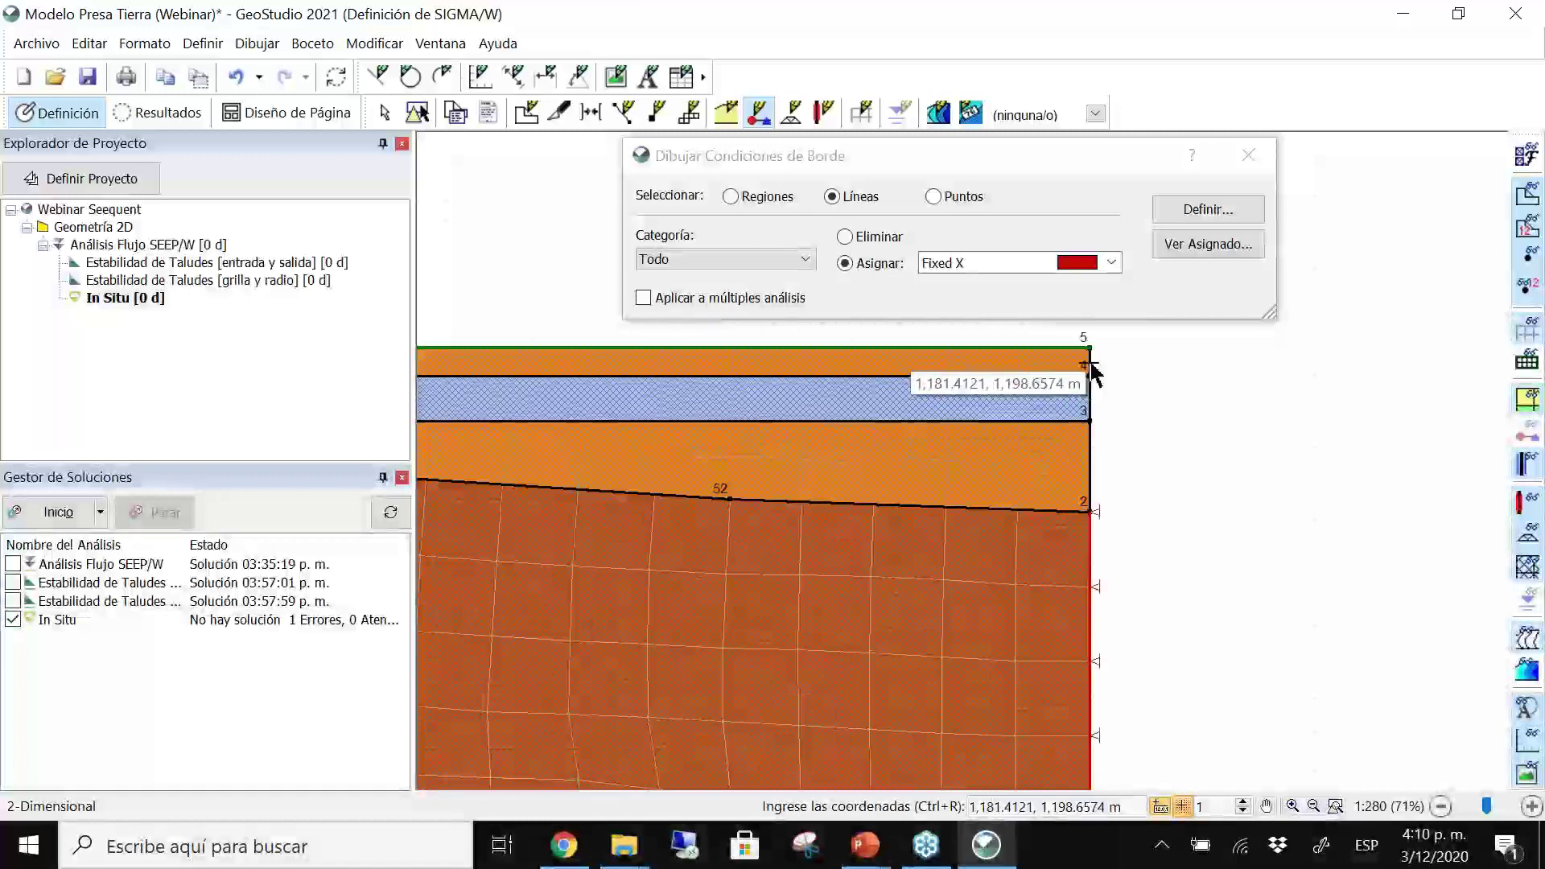
{"action": "left_click", "coordinate": [1091, 463]}
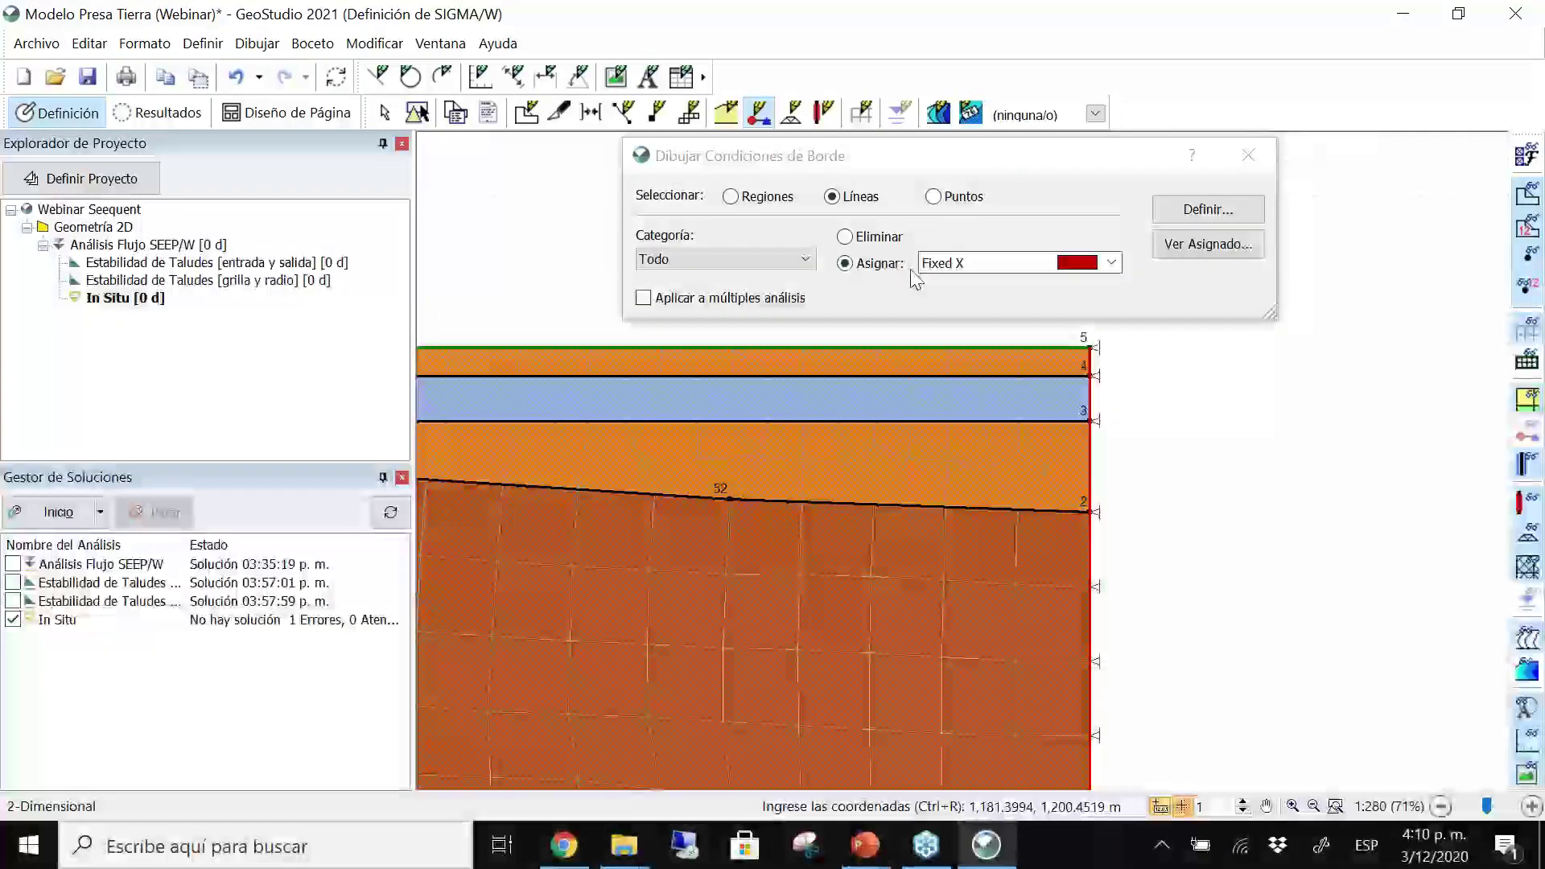
Assign the Fixed X/Y boundary condition to the base line of the foundation and finish drawing boundary conditions.
{"action": "scroll", "coordinate": [1071, 451], "scroll_direction": "down", "scroll_amount": 5}
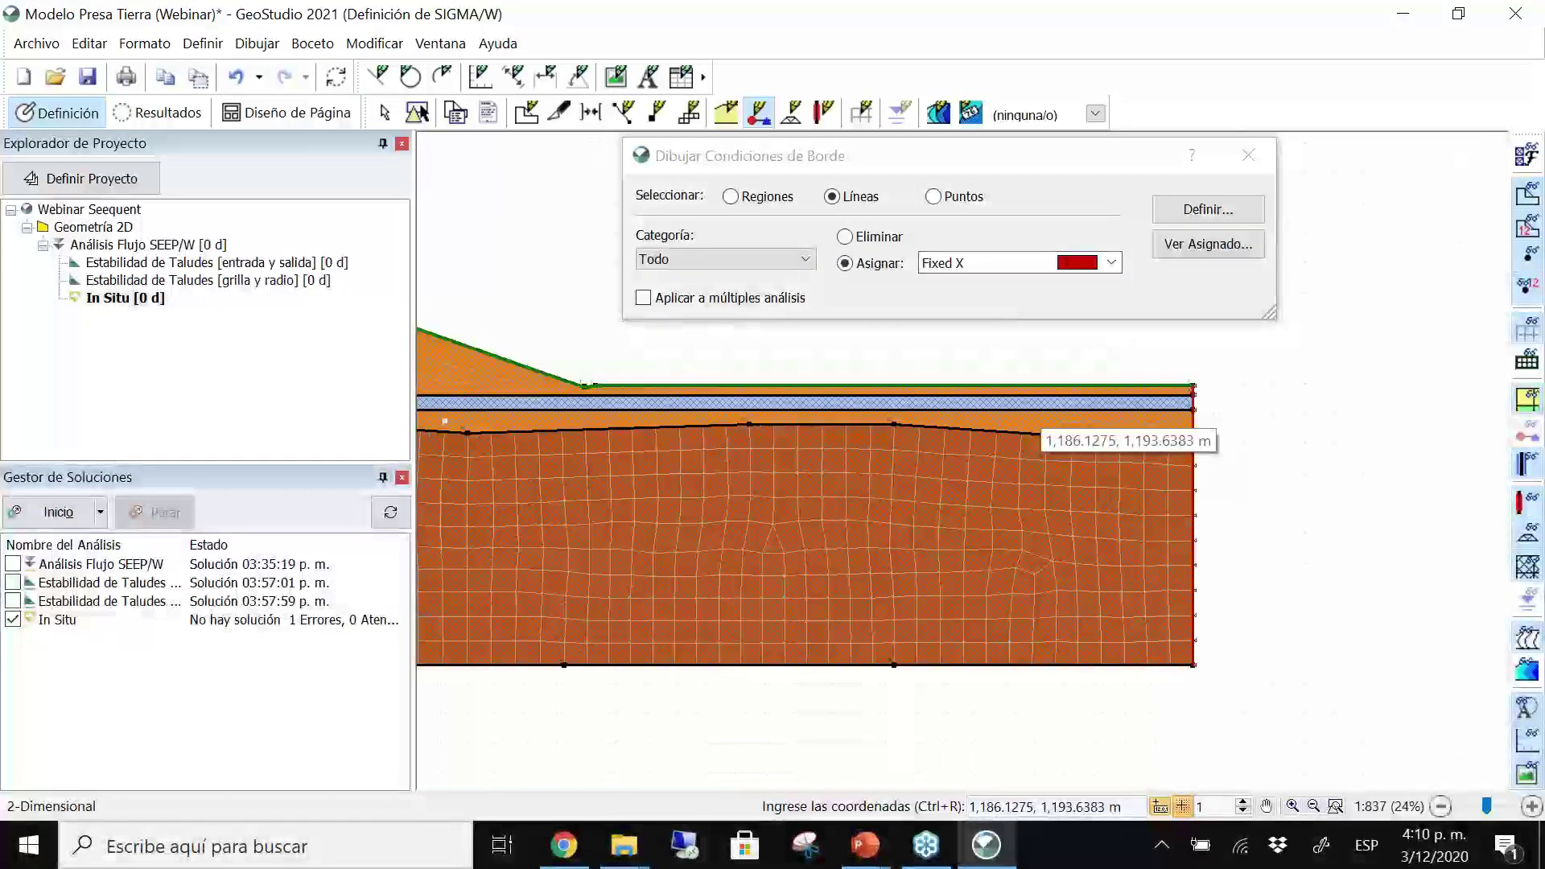
{"action": "scroll", "coordinate": [1066, 480], "scroll_direction": "left", "scroll_amount": 5}
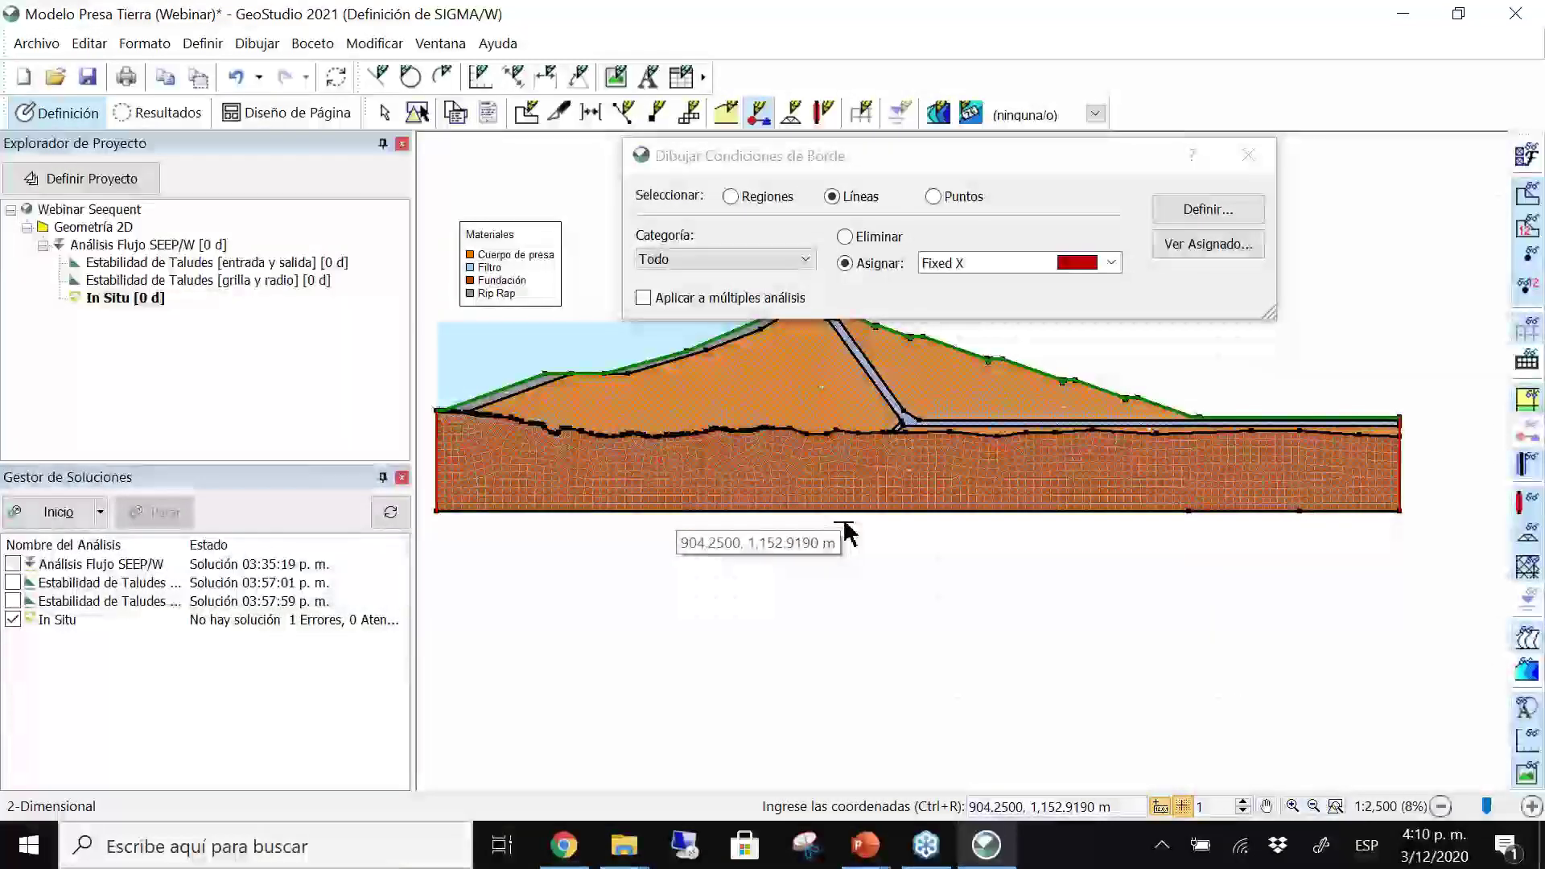
{"action": "left_click", "coordinate": [1034, 263]}
{"action": "left_click", "coordinate": [958, 317]}
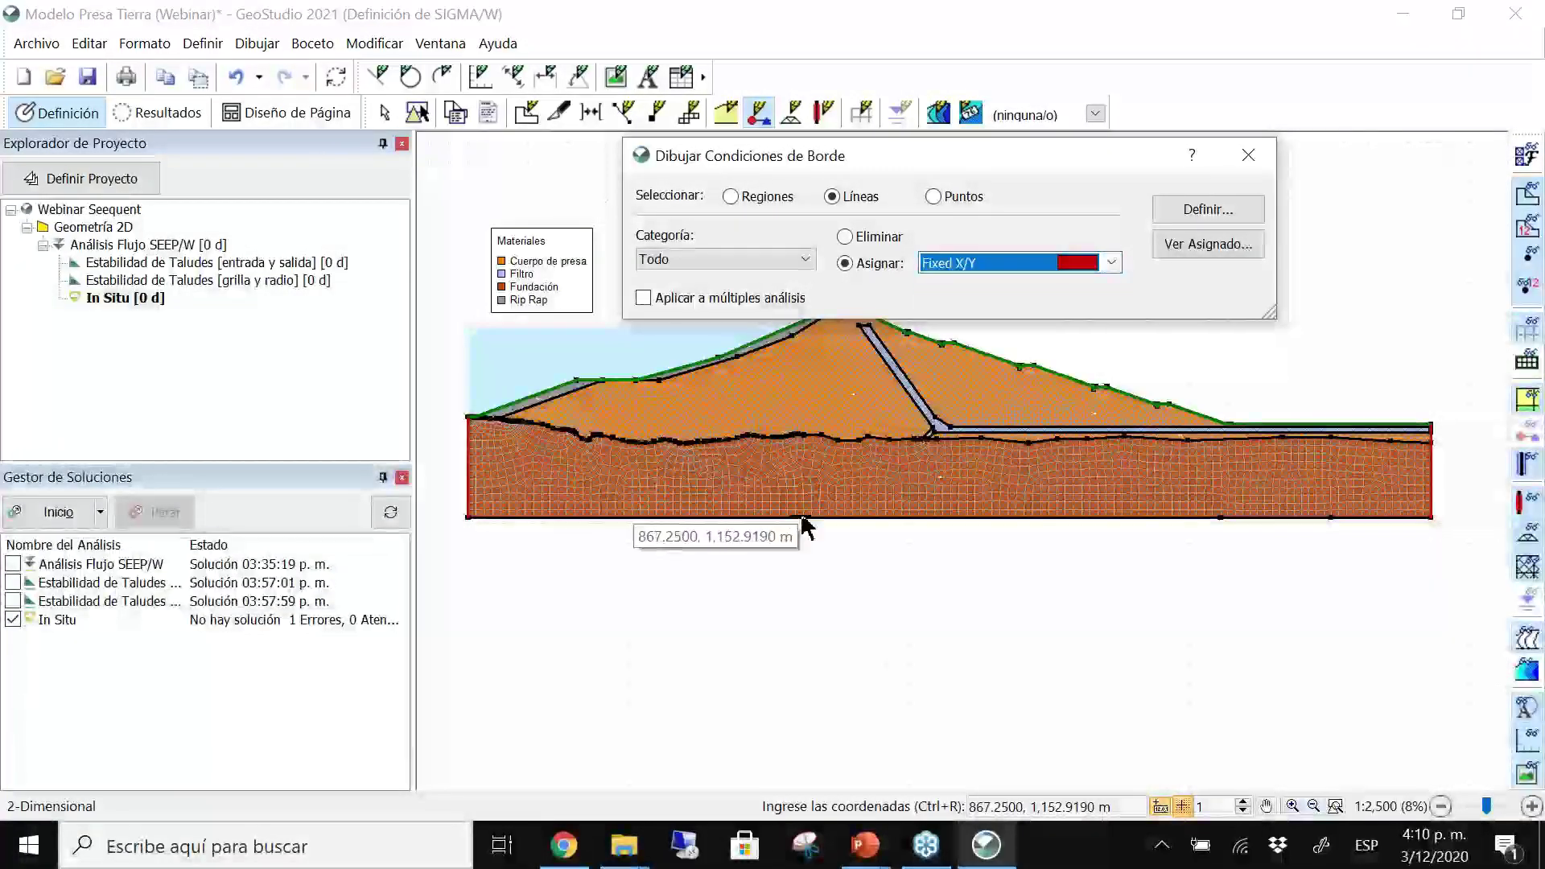
{"action": "scroll", "coordinate": [805, 528], "scroll_direction": "up", "scroll_amount": 4}
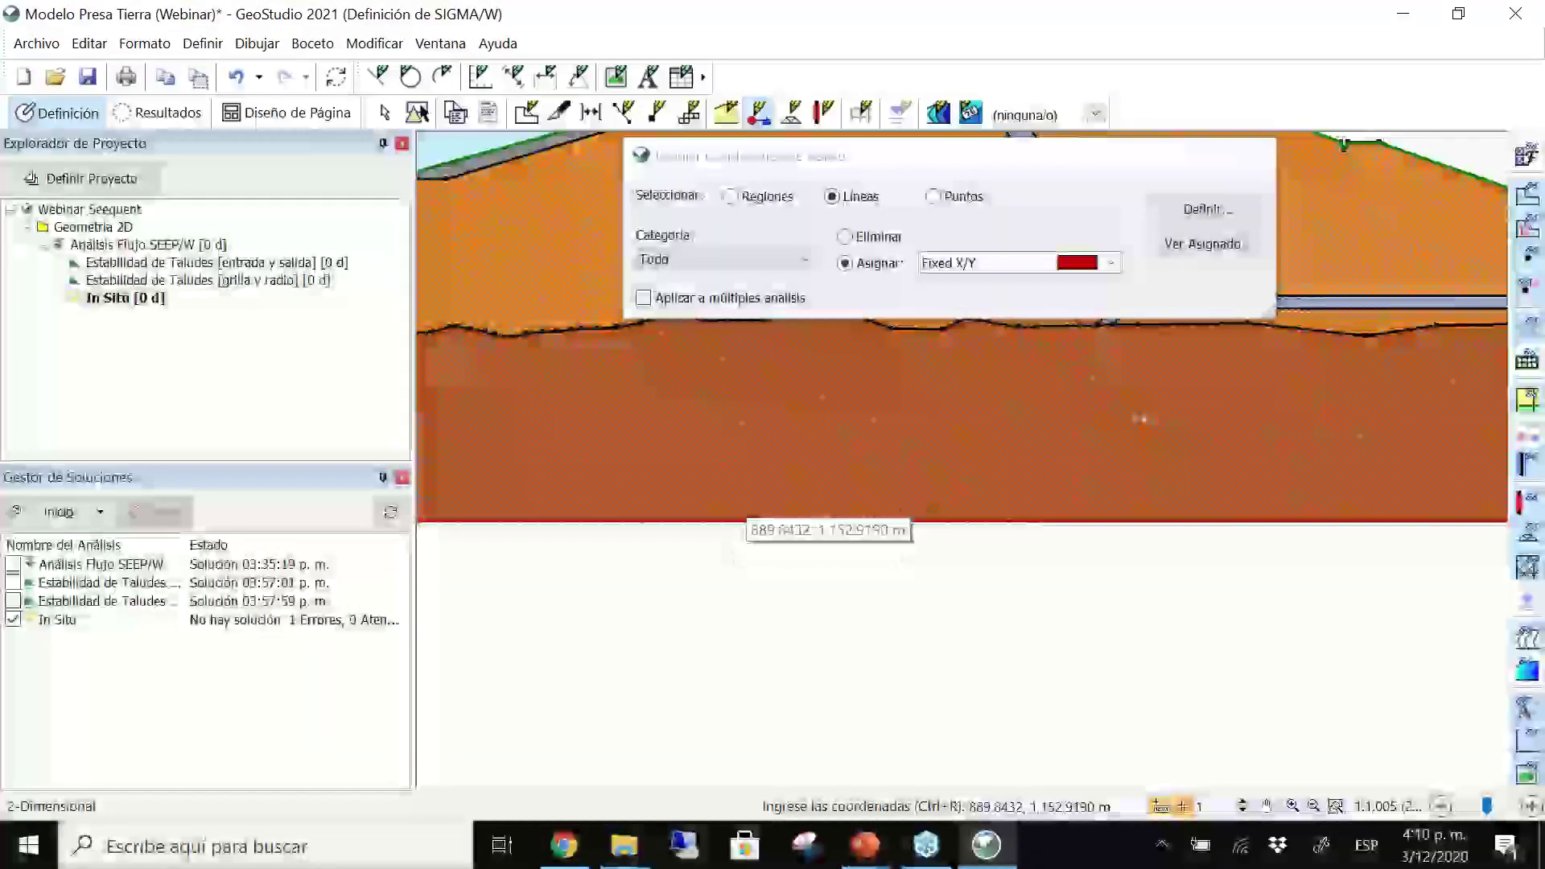
{"action": "scroll", "coordinate": [749, 519], "scroll_direction": "down", "scroll_amount": 3}
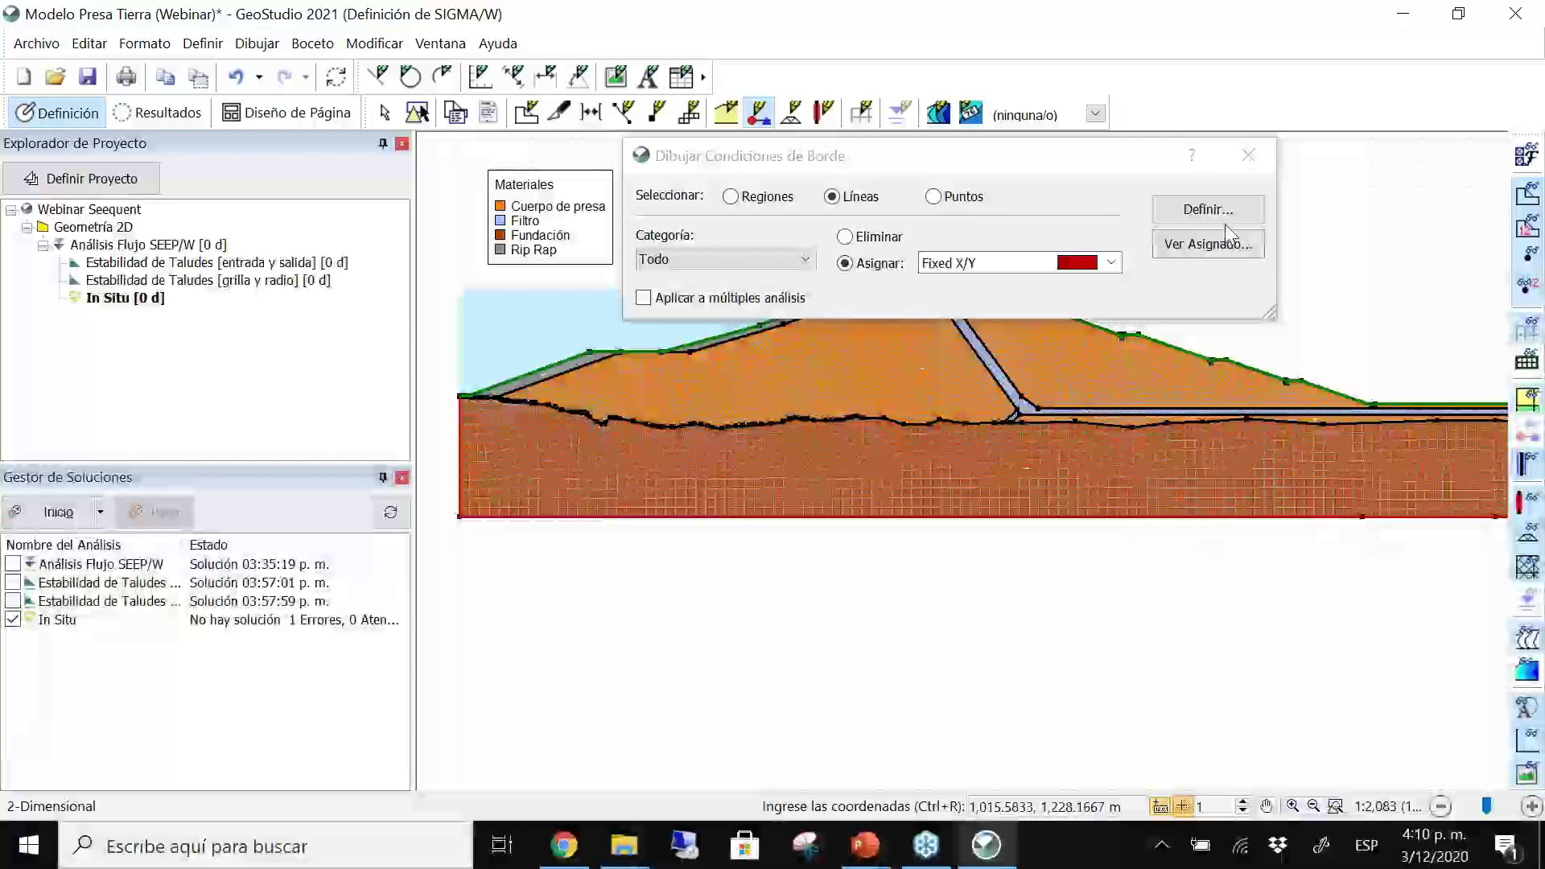
{"action": "left_click", "coordinate": [1249, 155]}
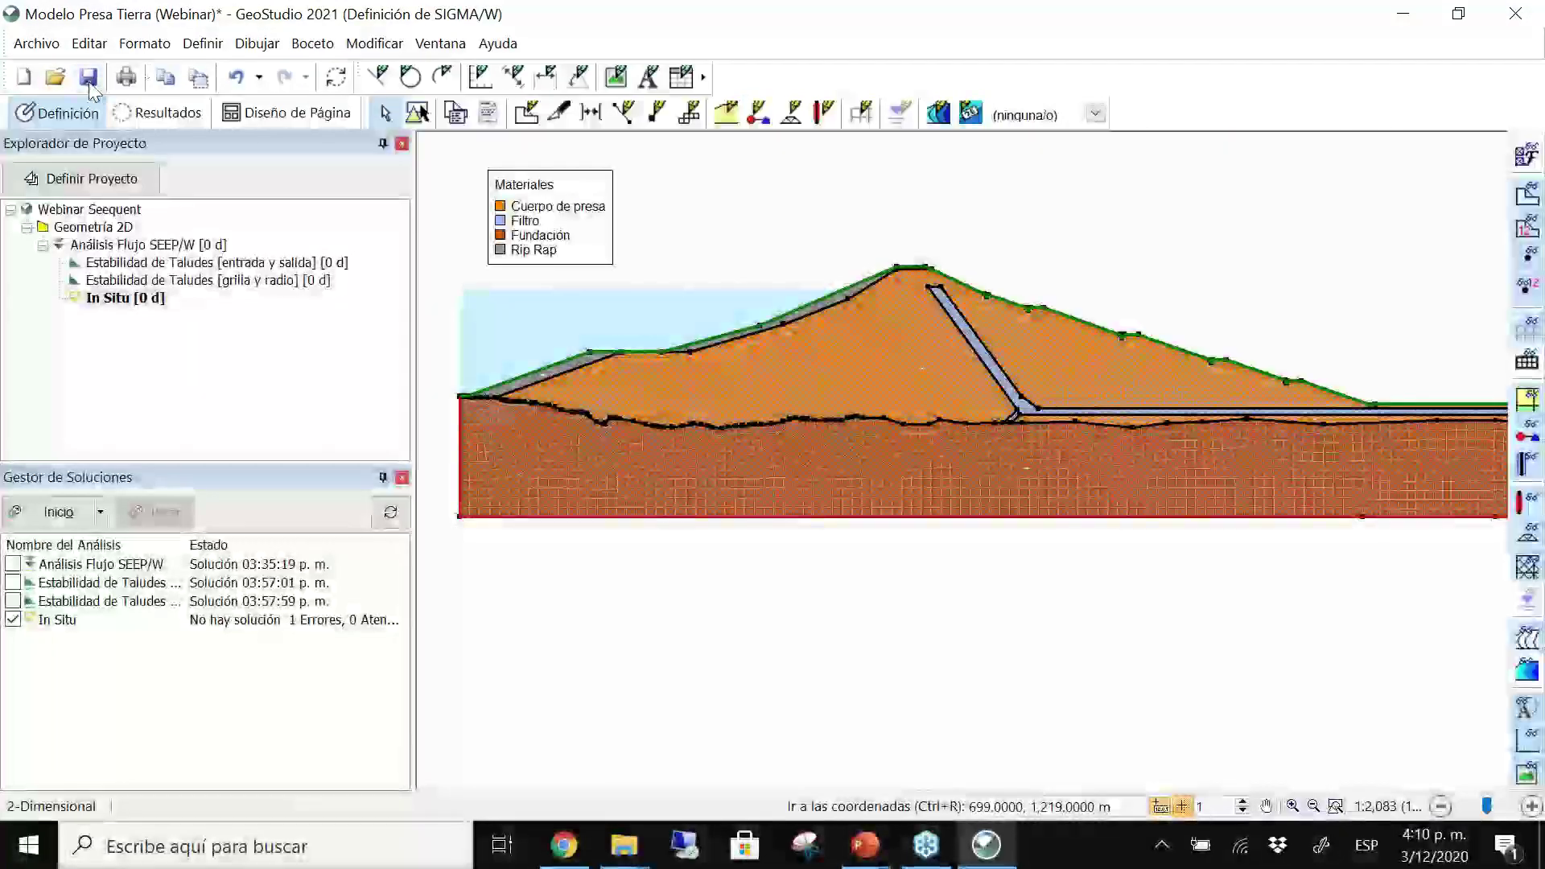
Save the project and solve the In Situ analysis.
{"action": "key", "text": "ctrl+s"}
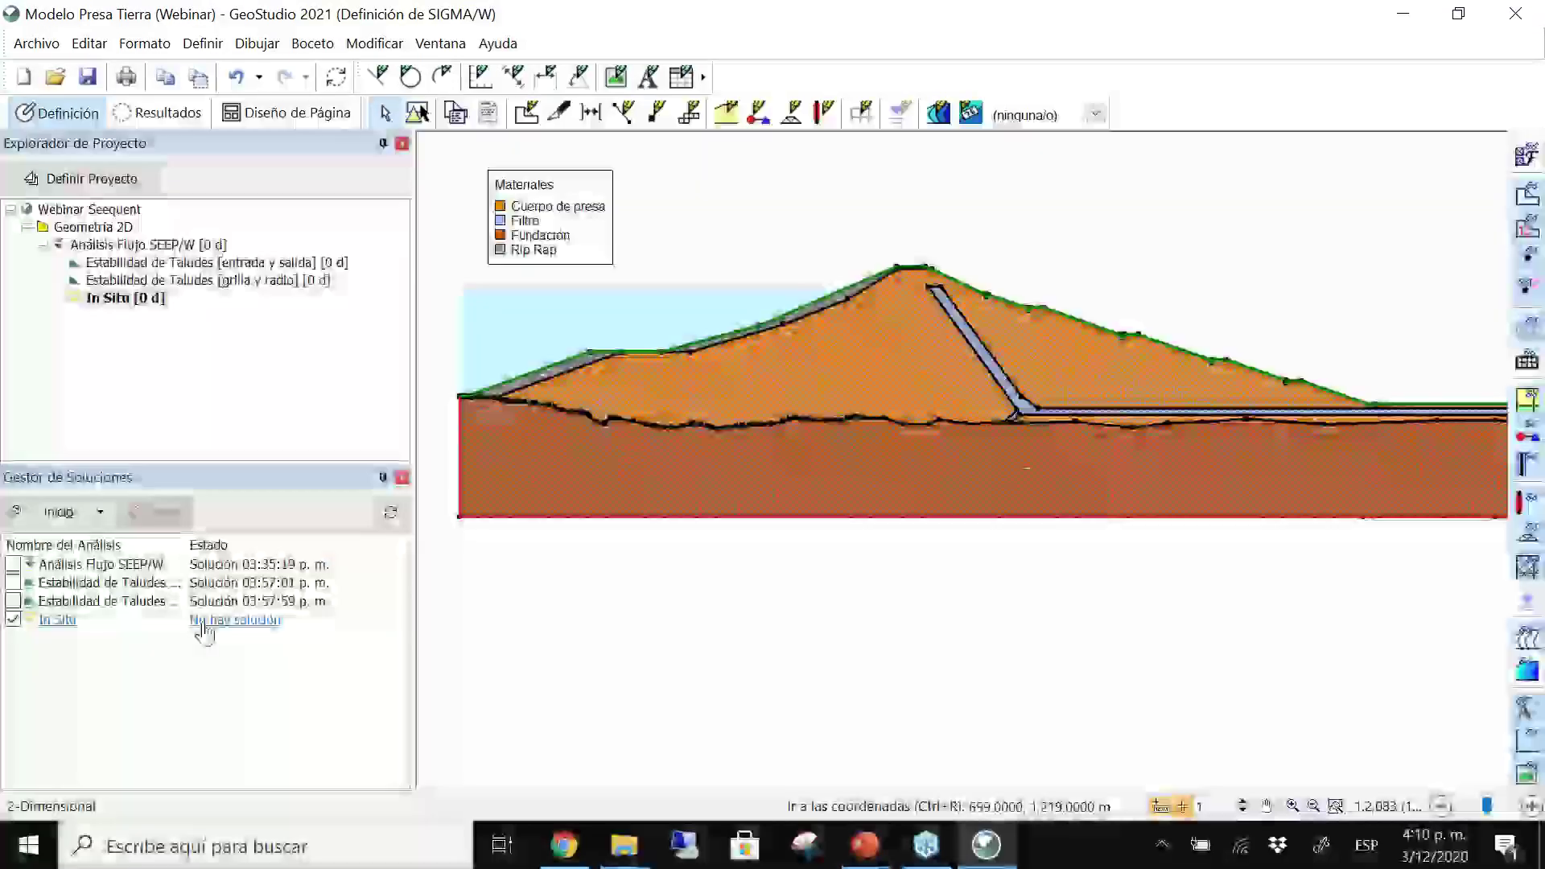
{"action": "left_click", "coordinate": [31, 512]}
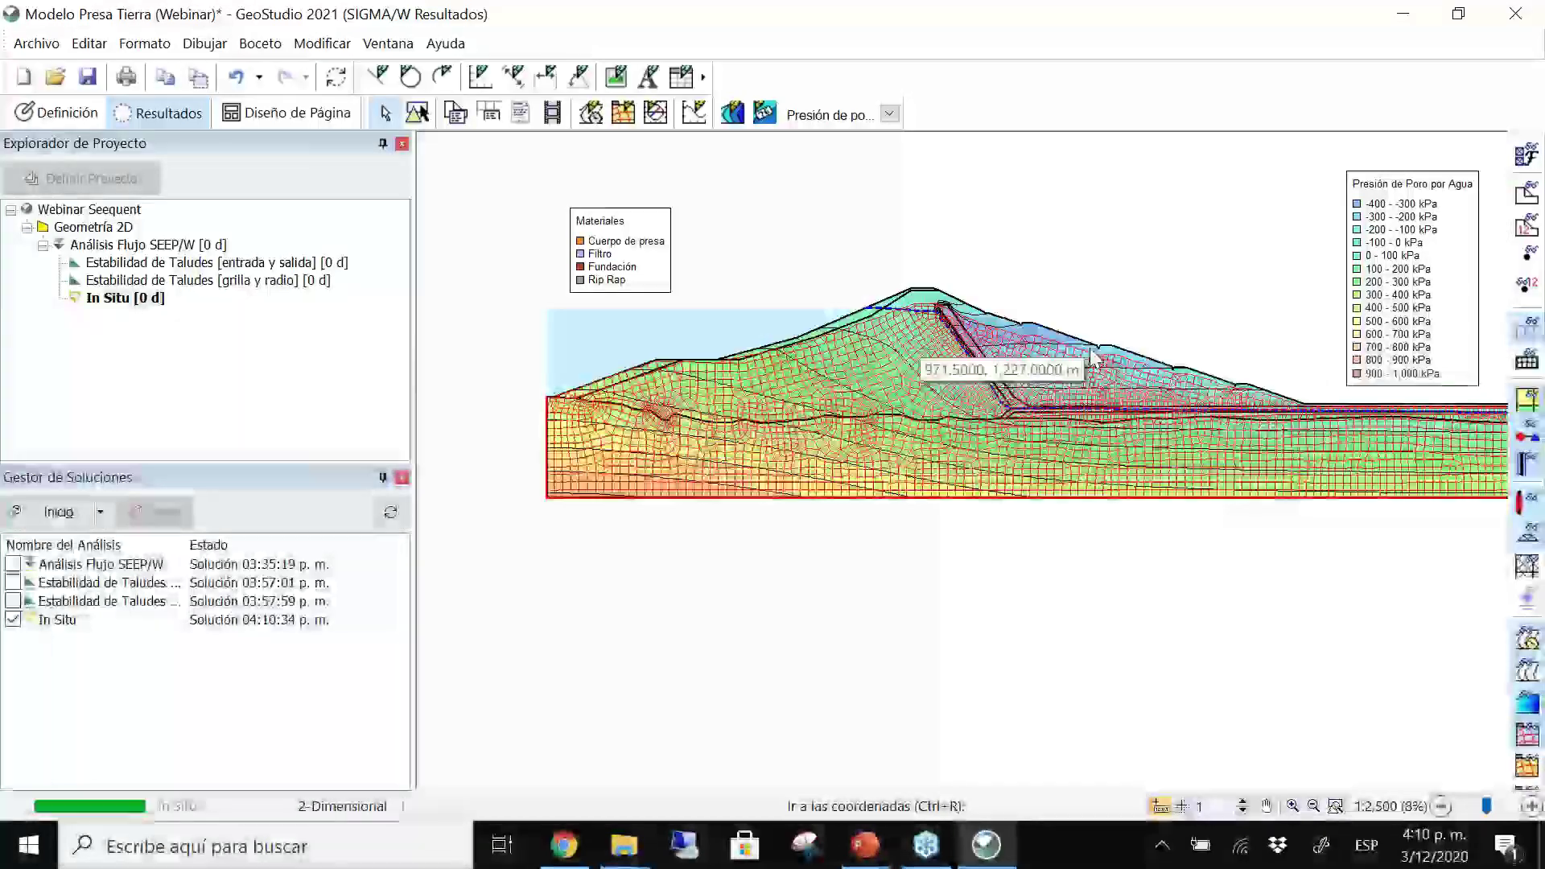
{"action": "left_click_drag", "start_coordinate": [910, 354], "coordinate": [976, 441]}
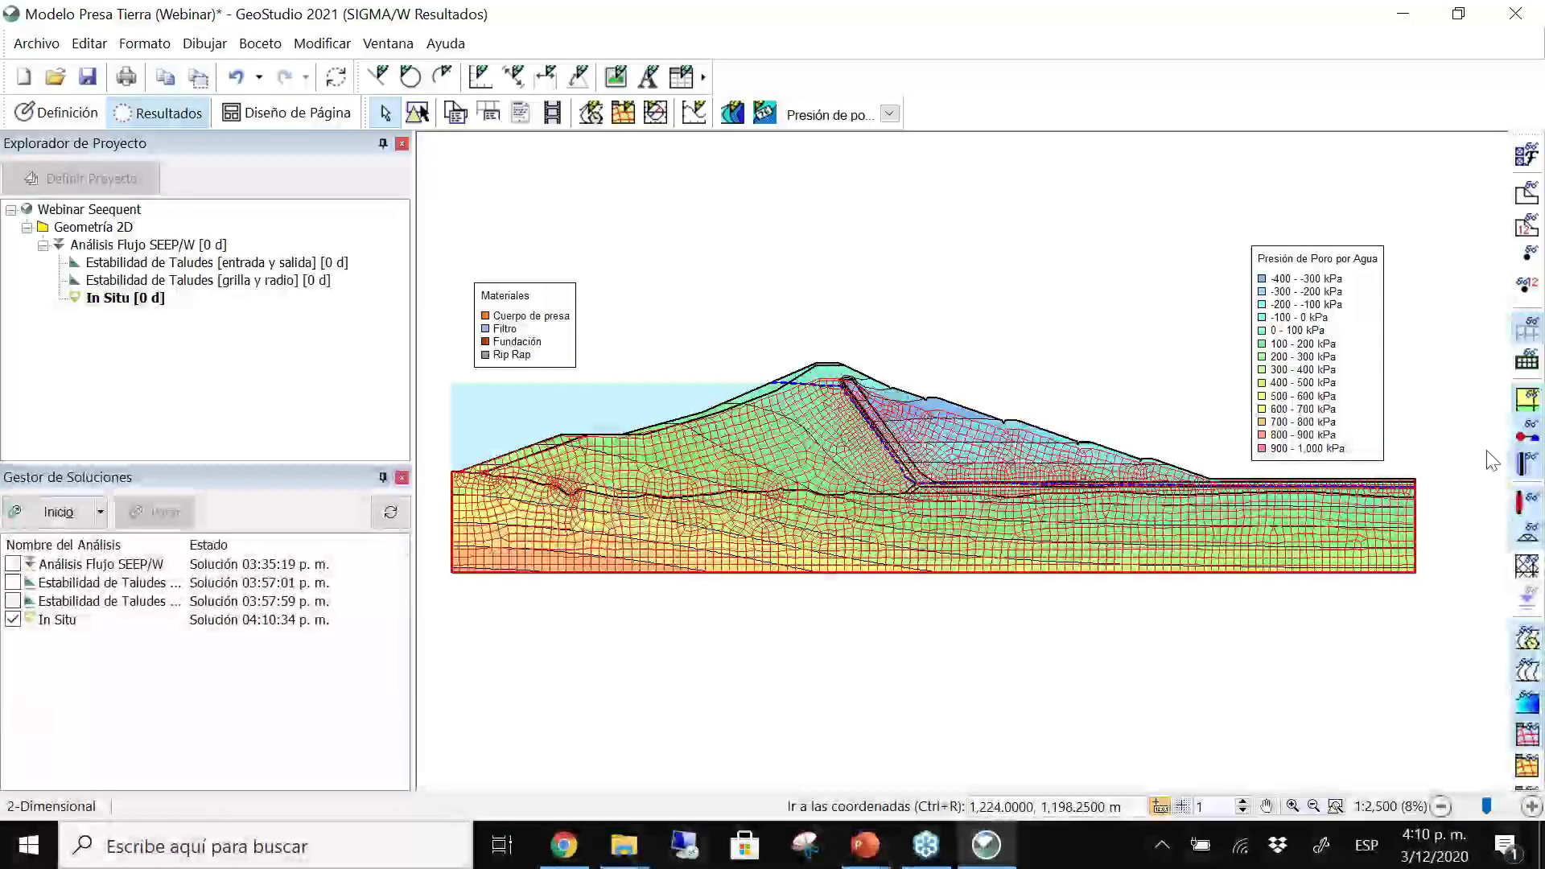
Hide the deformed mesh in the In Situ results and display the Esfuerzo Total - Y contours.
{"action": "left_click", "coordinate": [1530, 748]}
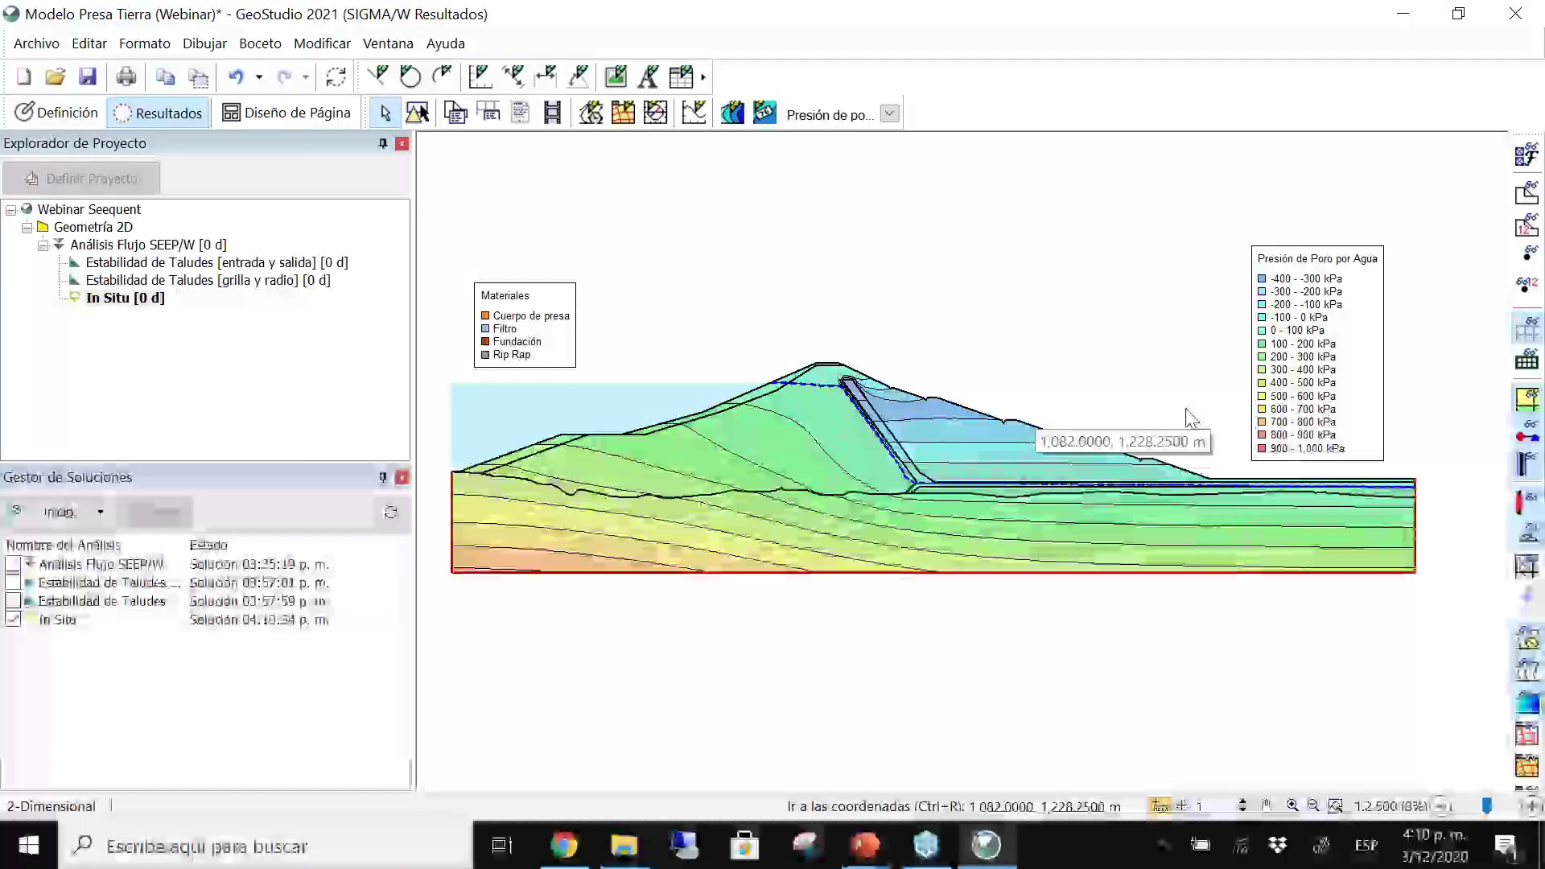
{"action": "left_click", "coordinate": [838, 120]}
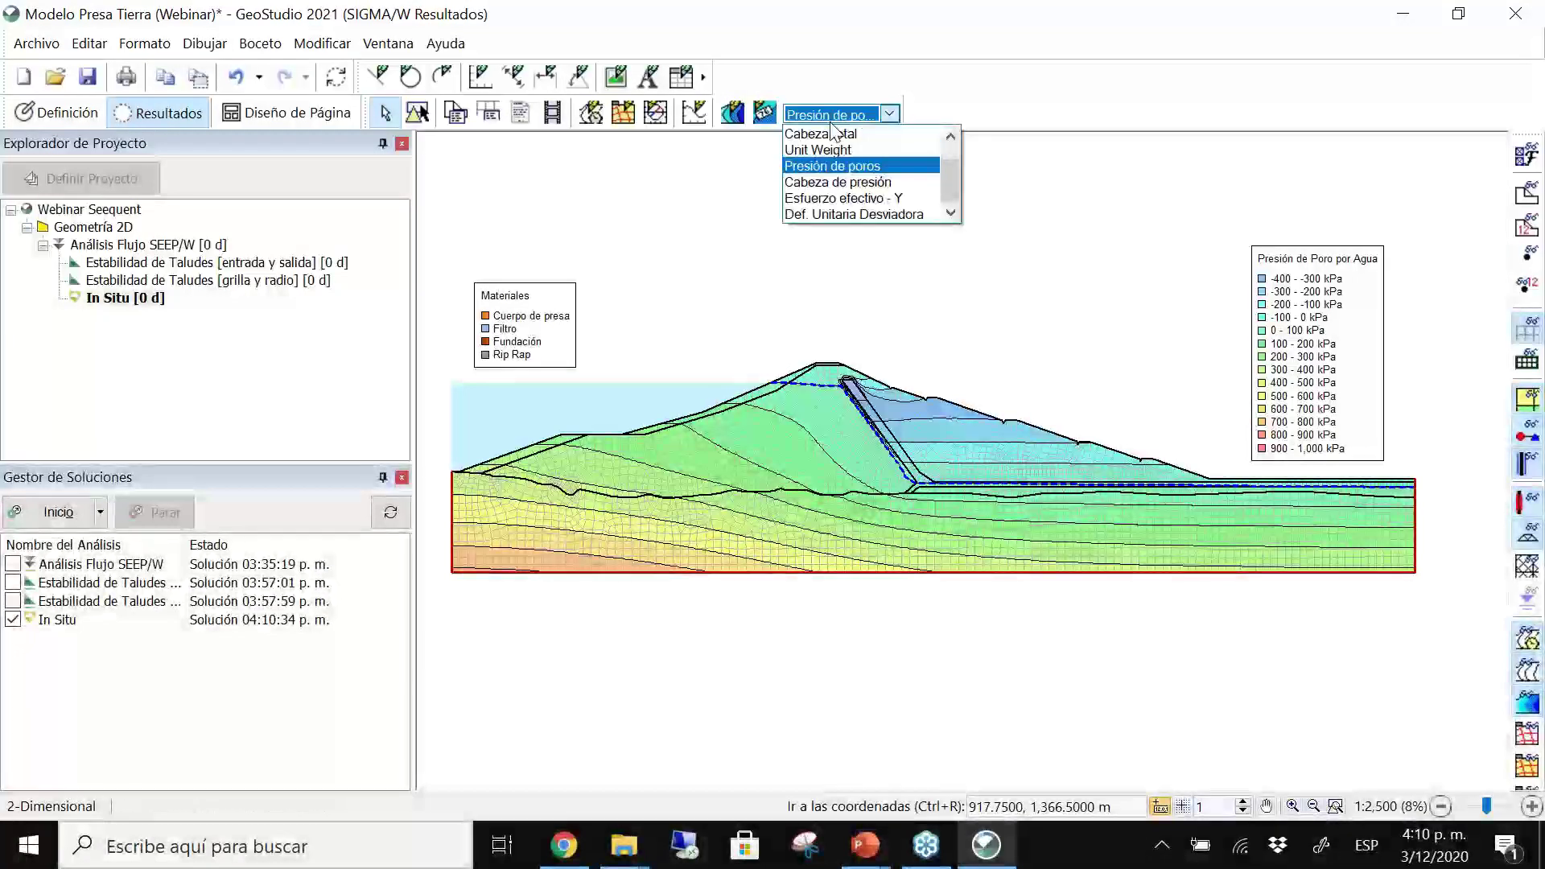
{"action": "scroll", "coordinate": [825, 157], "scroll_direction": "up", "scroll_amount": 1}
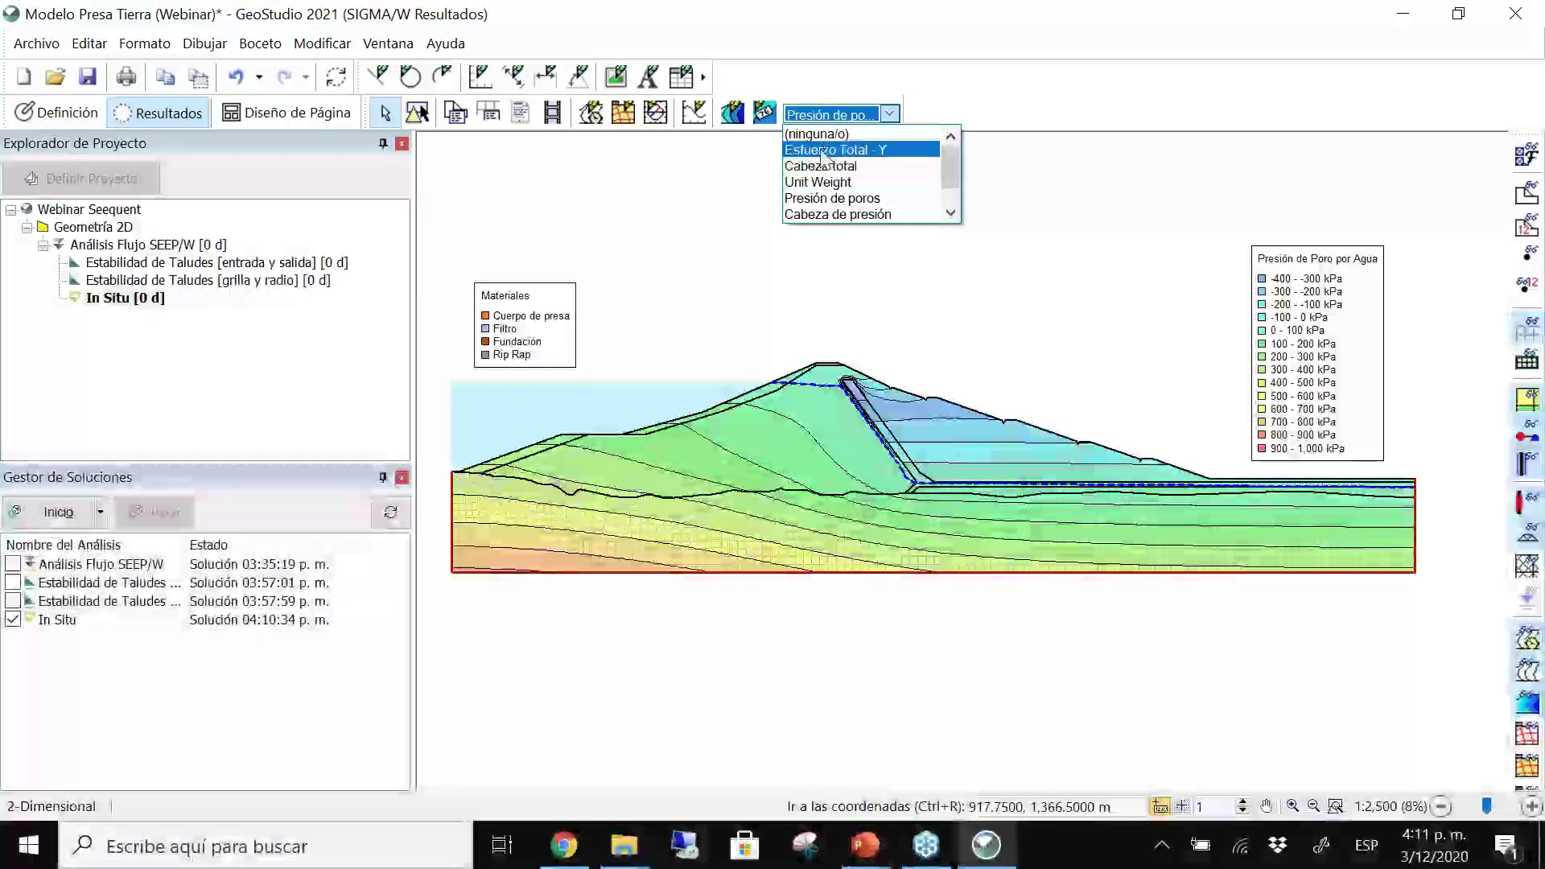
{"action": "left_click", "coordinate": [823, 151]}
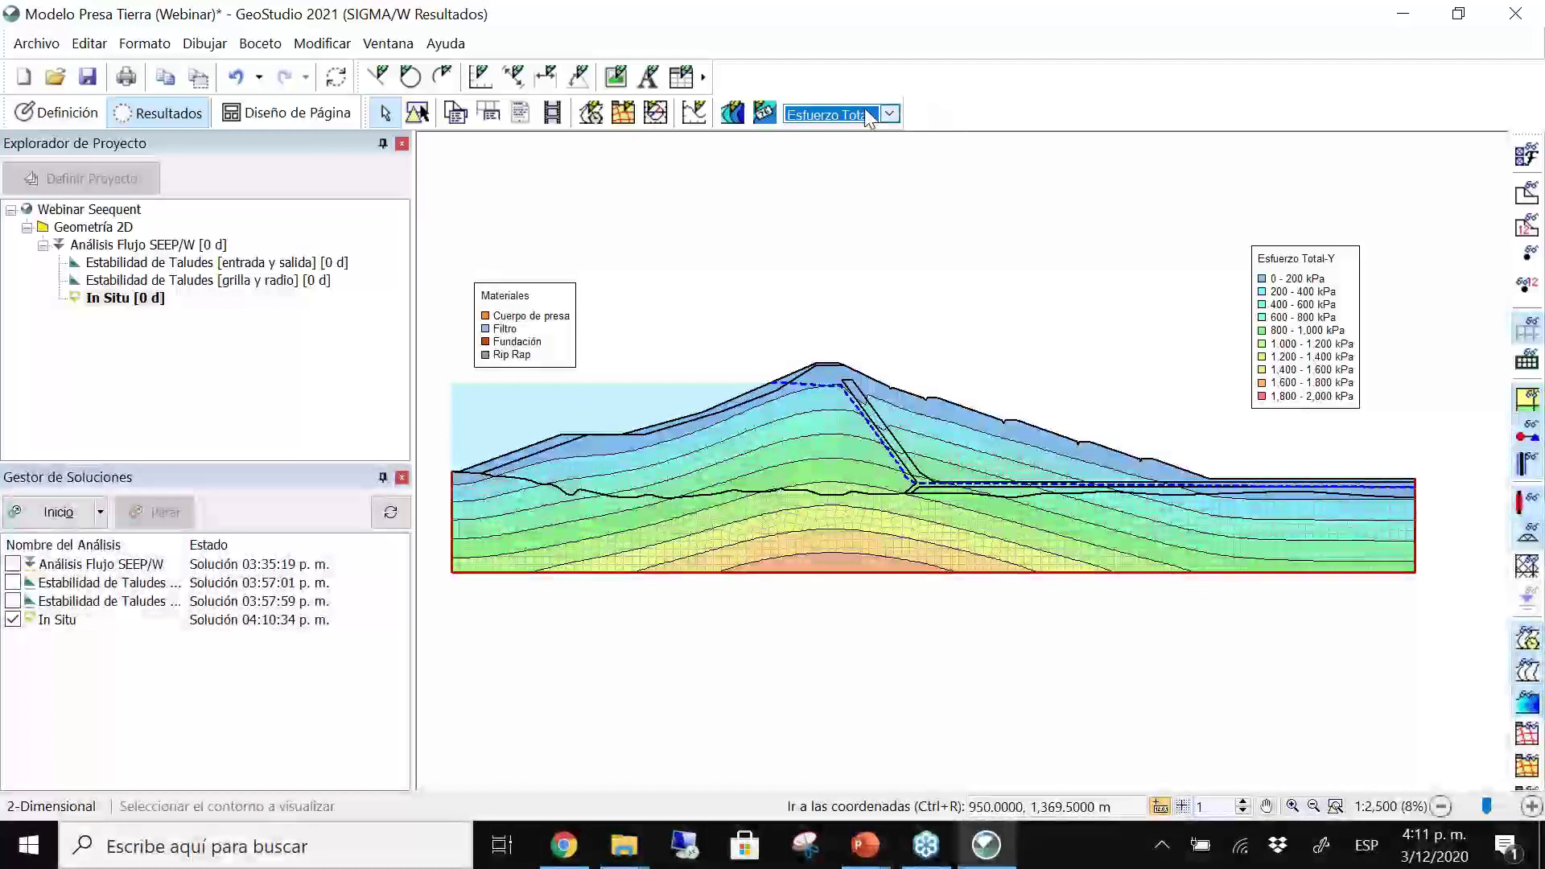
View the Esfuerzo efectivo - Y contours, and switch the display back to Esfuerzo Total - Y.
{"action": "left_click", "coordinate": [889, 113]}
{"action": "scroll", "coordinate": [825, 205], "scroll_direction": "down", "scroll_amount": 1}
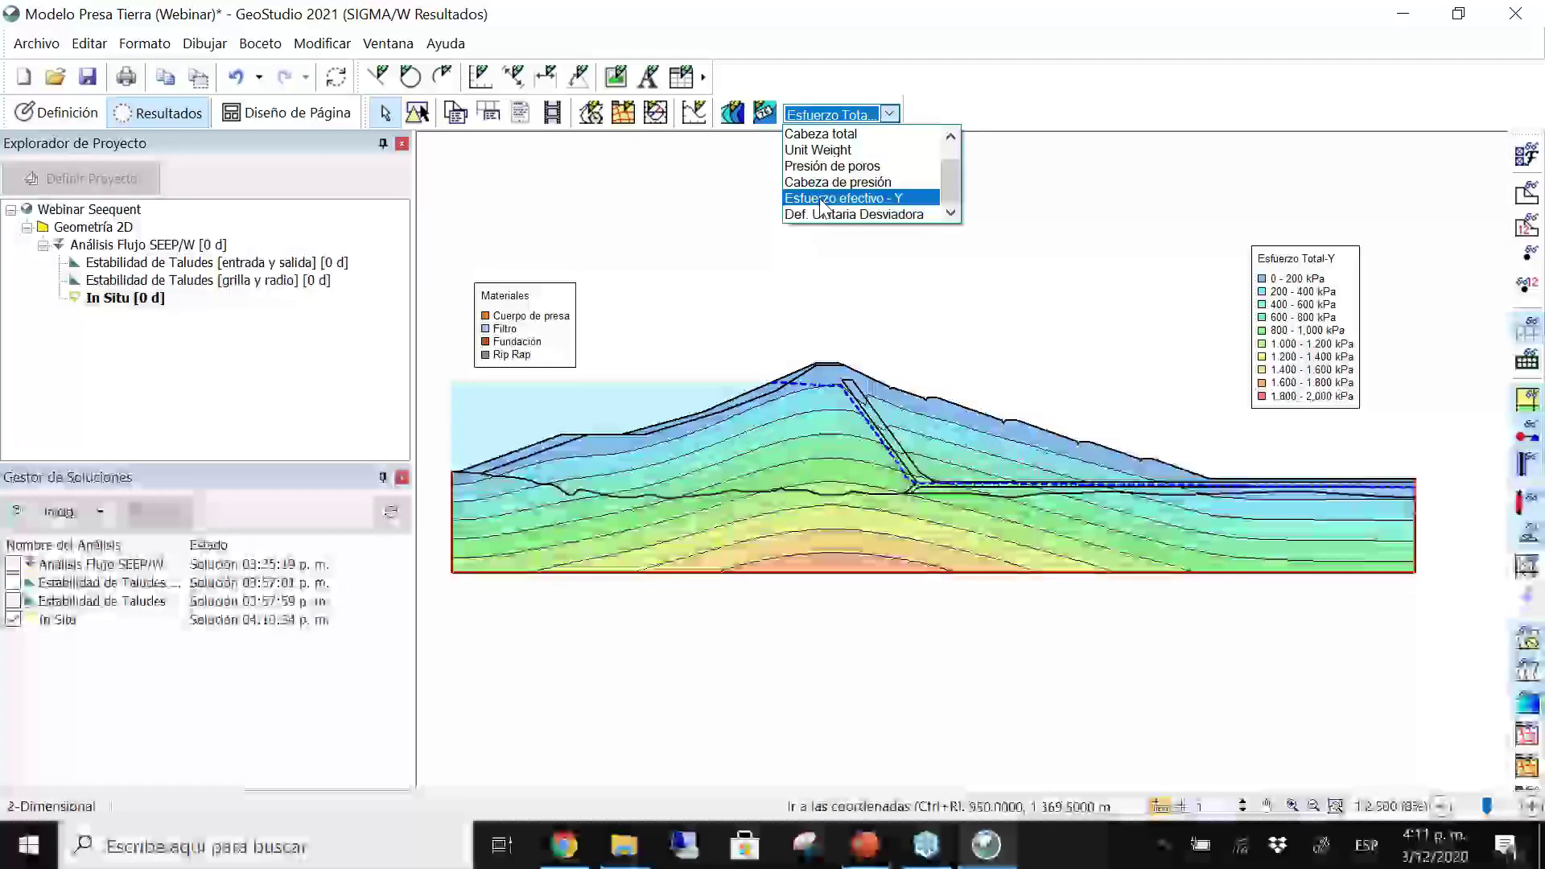
{"action": "left_click", "coordinate": [825, 198]}
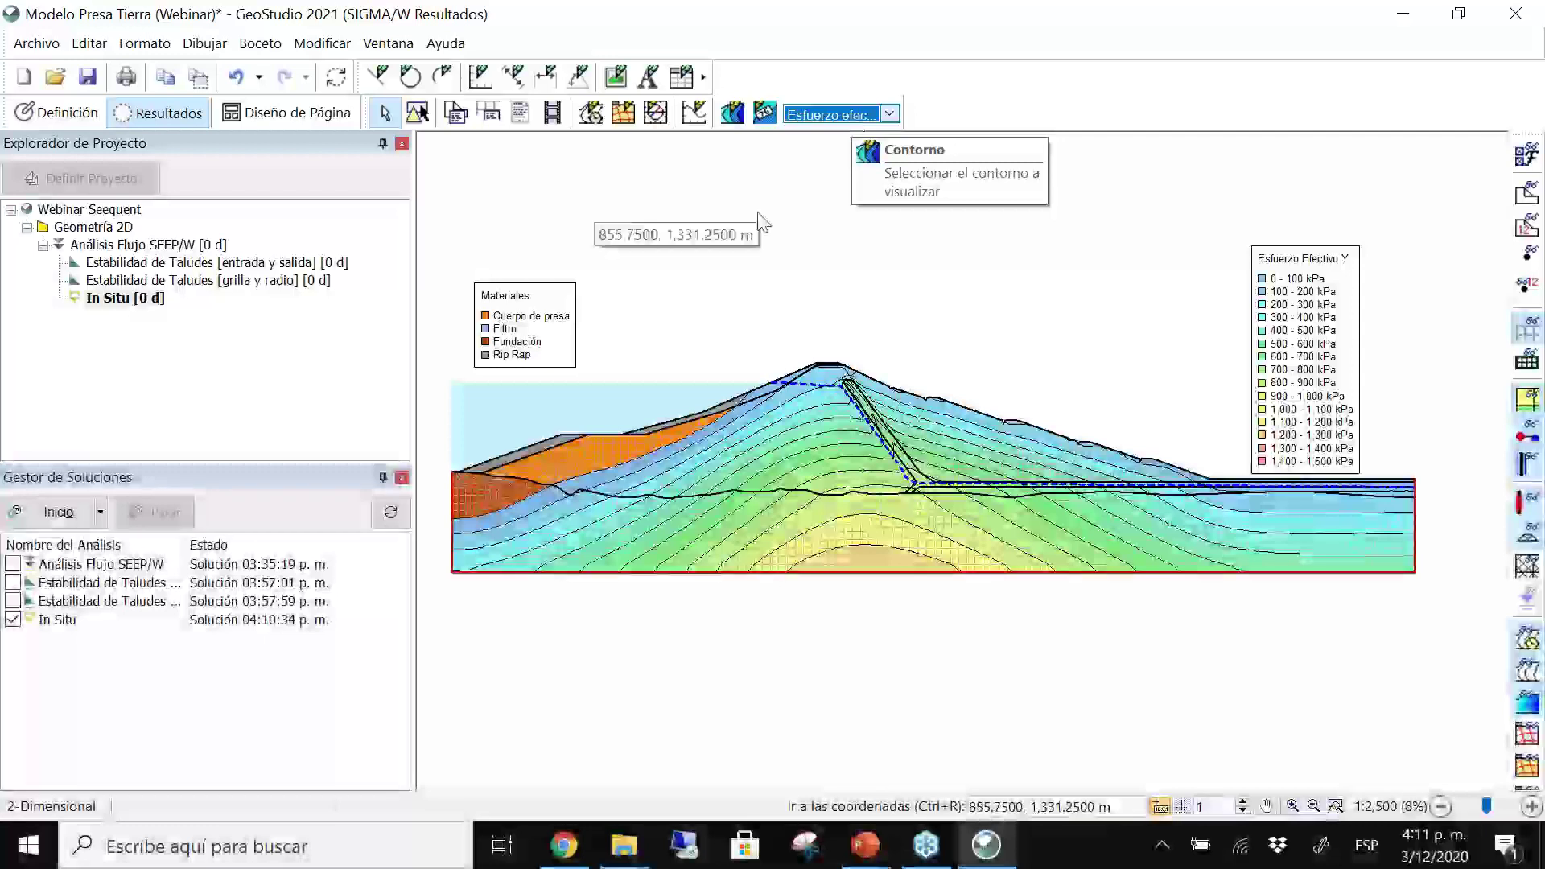
{"action": "left_click", "coordinate": [825, 117]}
{"action": "scroll", "coordinate": [829, 141], "scroll_direction": "up", "scroll_amount": 3}
{"action": "left_click", "coordinate": [837, 167]}
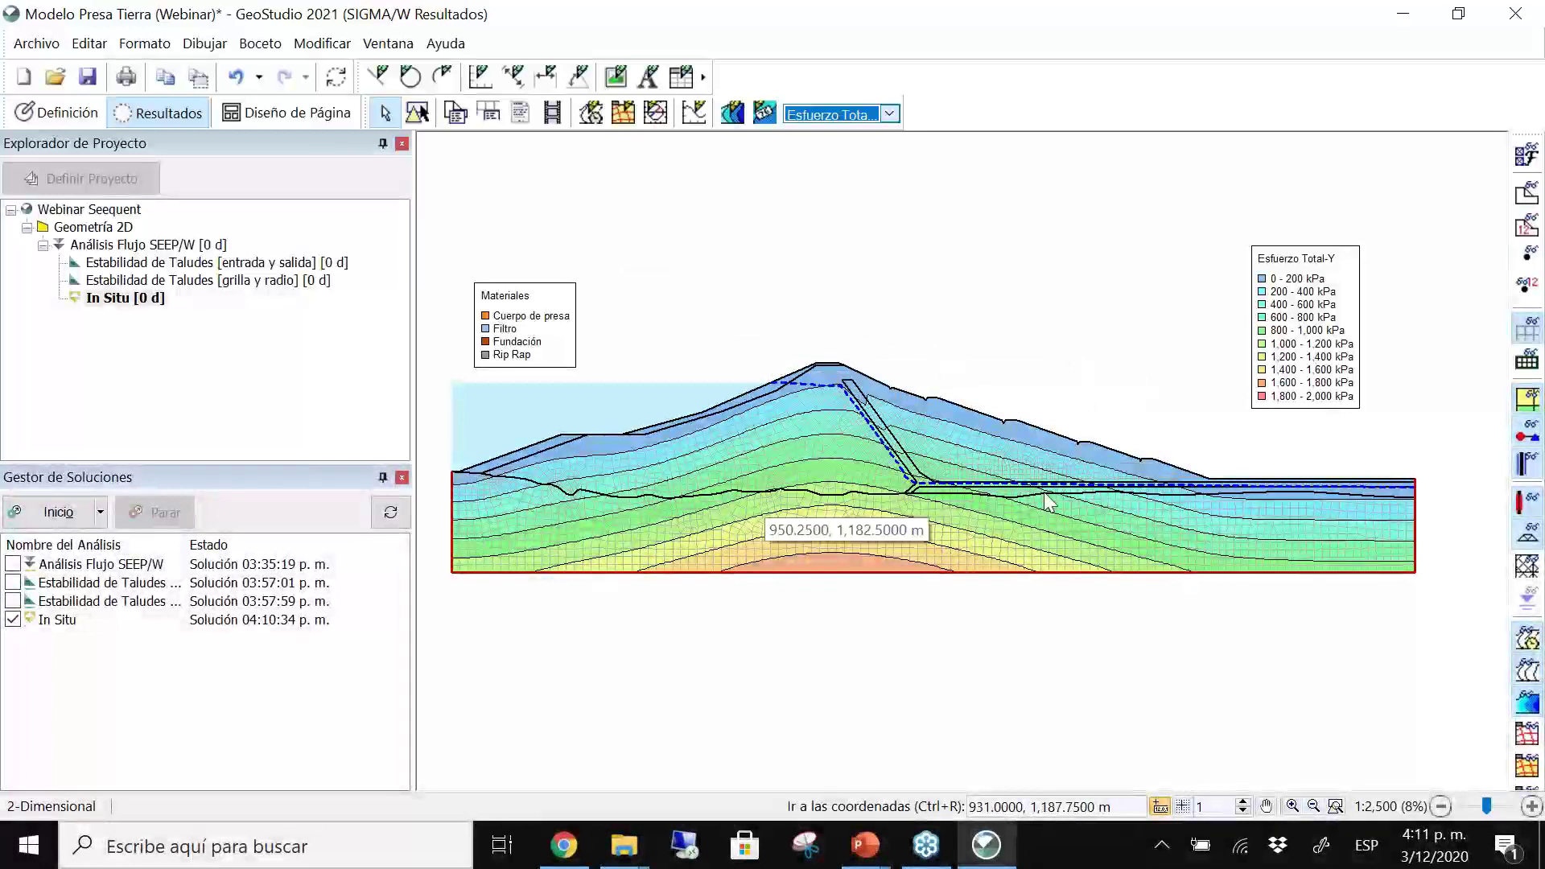
Add a SLOPE/W analysis of type Esfuerzo SIGMA/W under In Situ, named Estabilidad de Taludes por Elementos Finitos.
{"action": "left_click", "coordinate": [56, 113]}
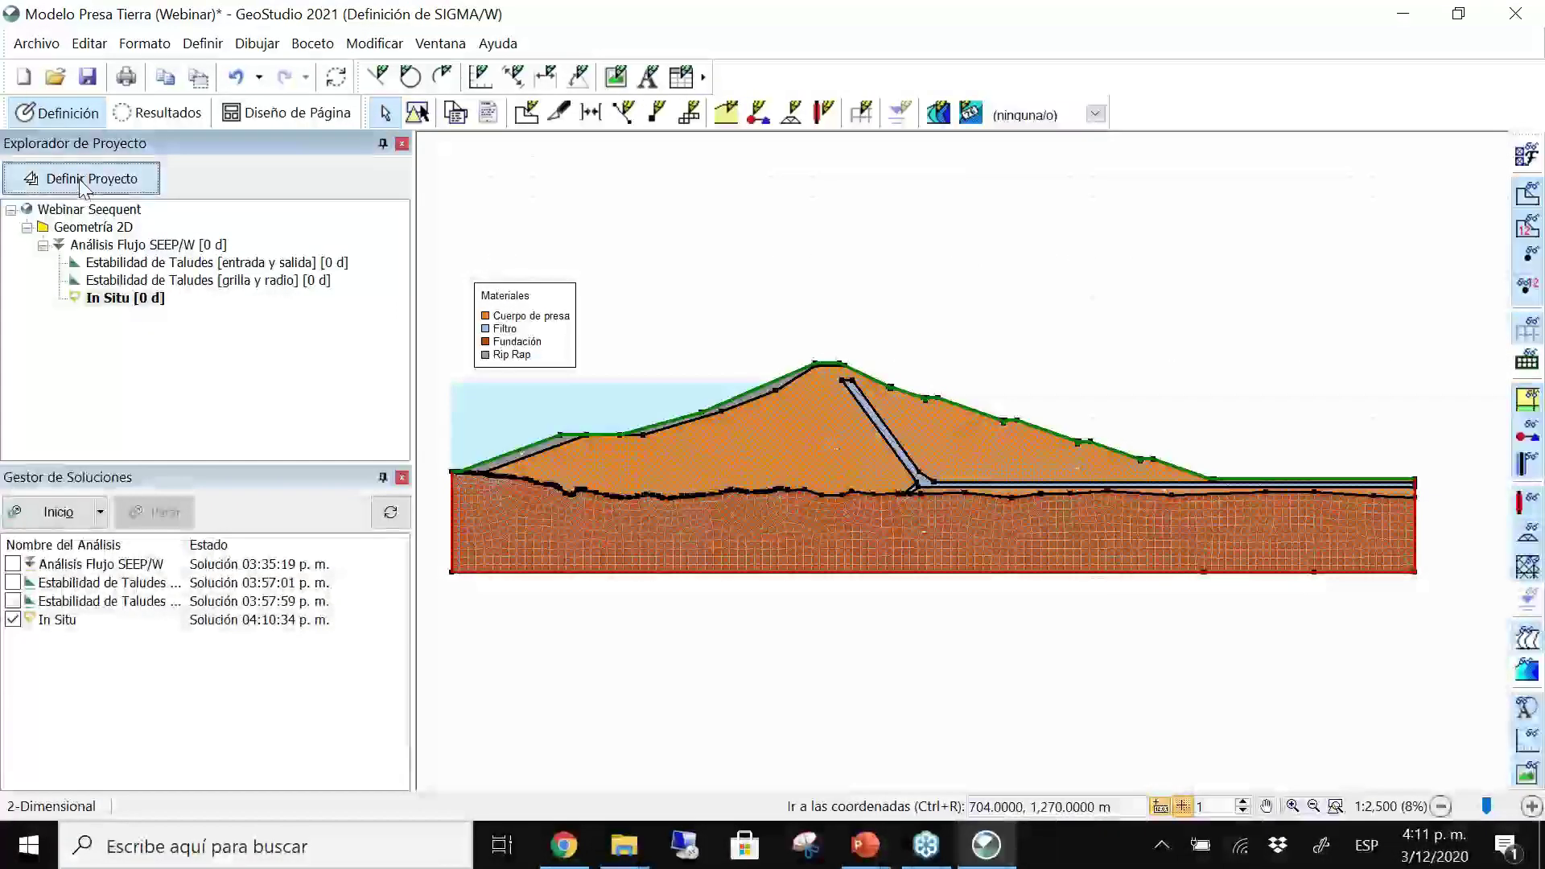
{"action": "left_click", "coordinate": [85, 178]}
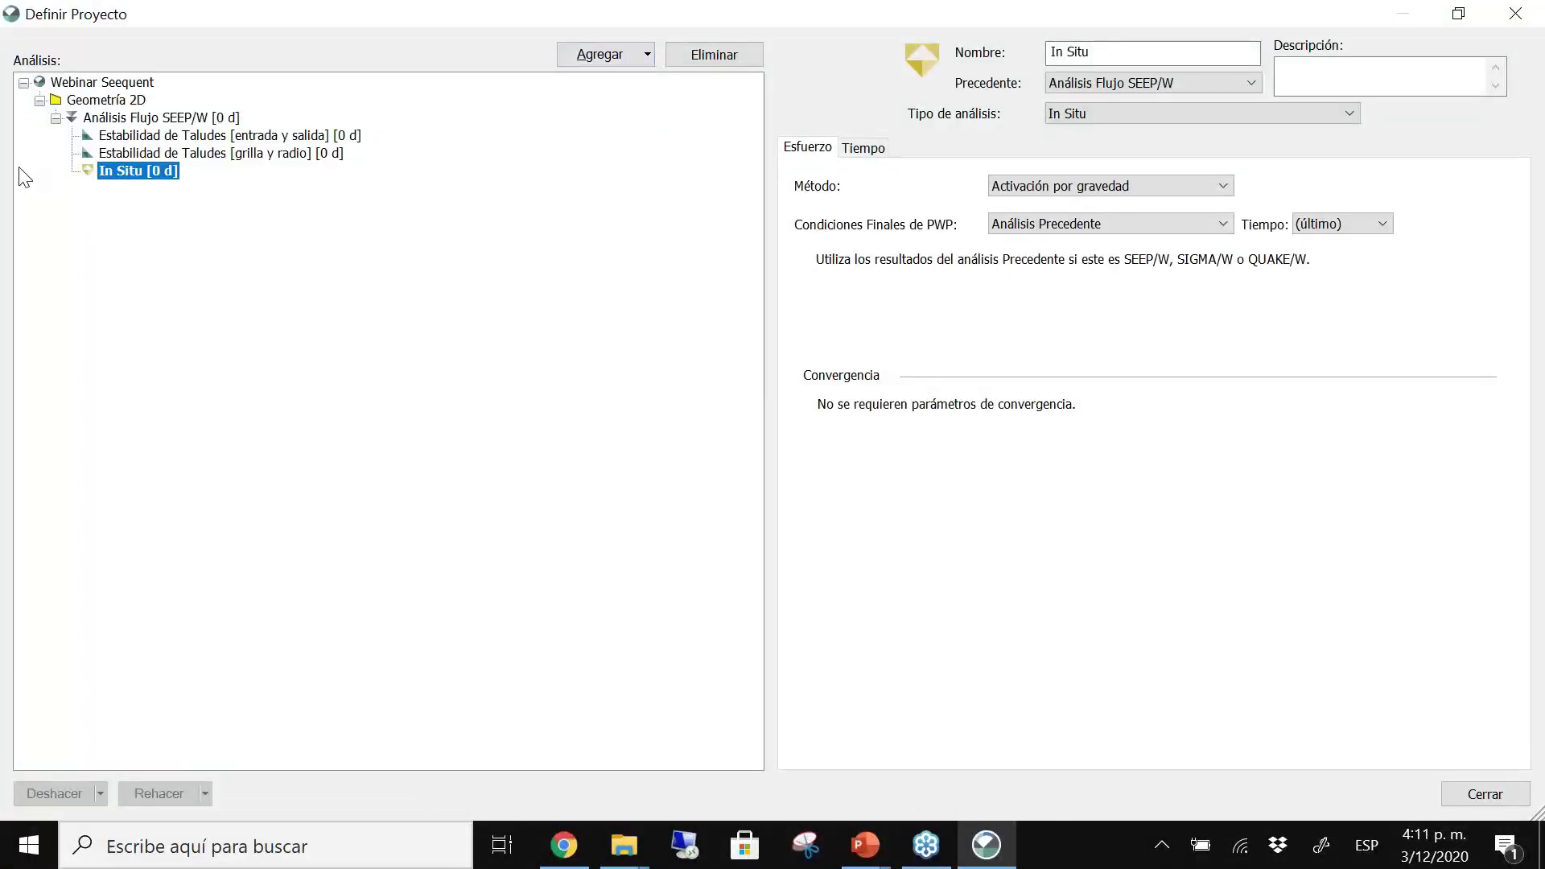
{"action": "left_click", "coordinate": [641, 53]}
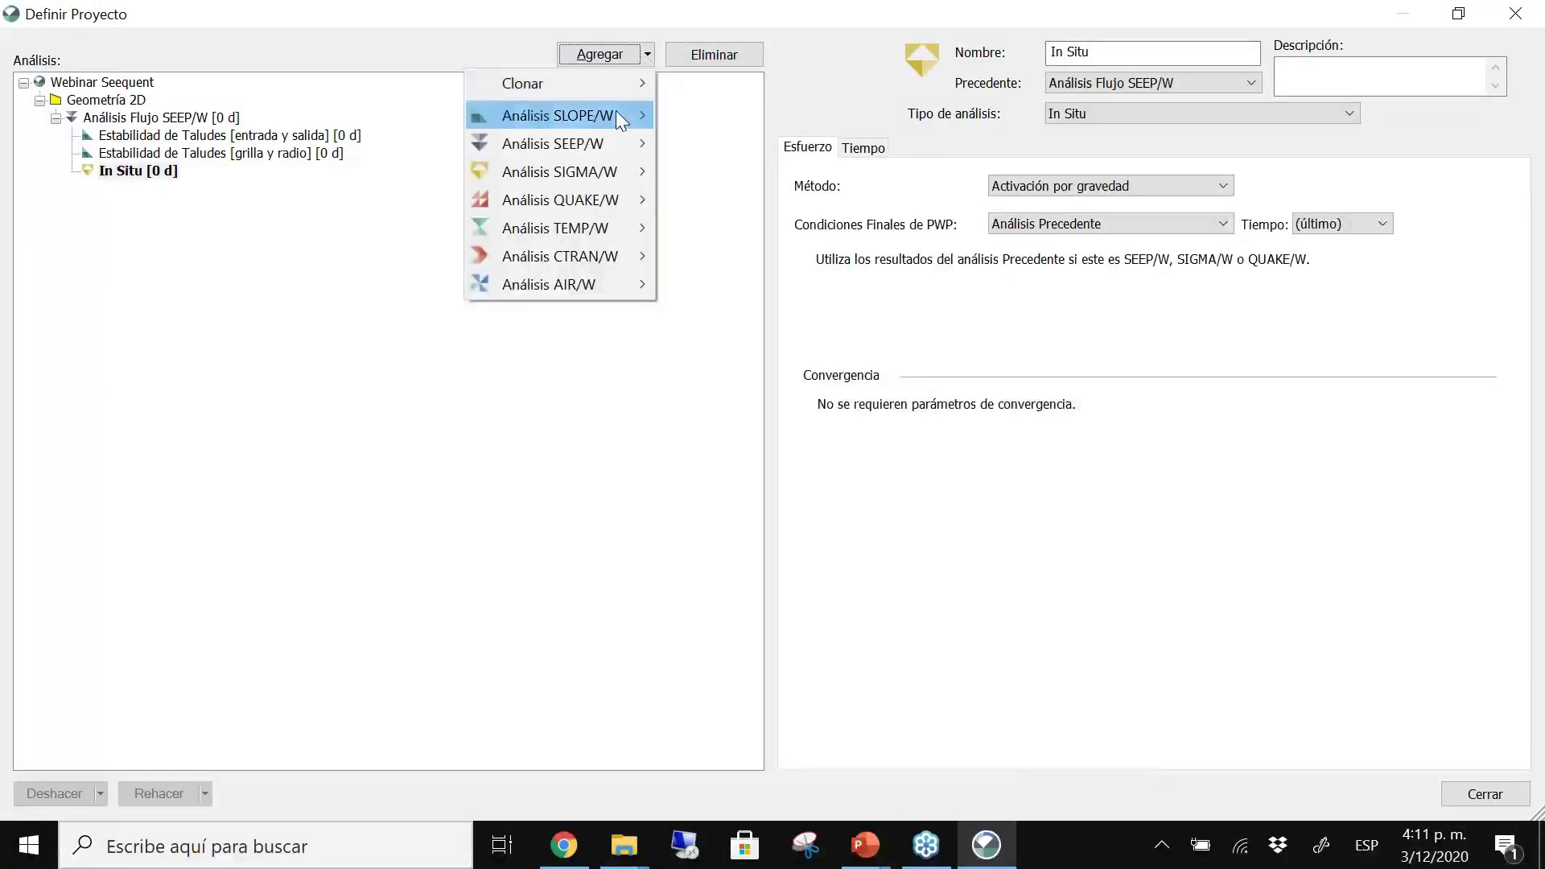
{"action": "mouse_move", "coordinate": [615, 113]}
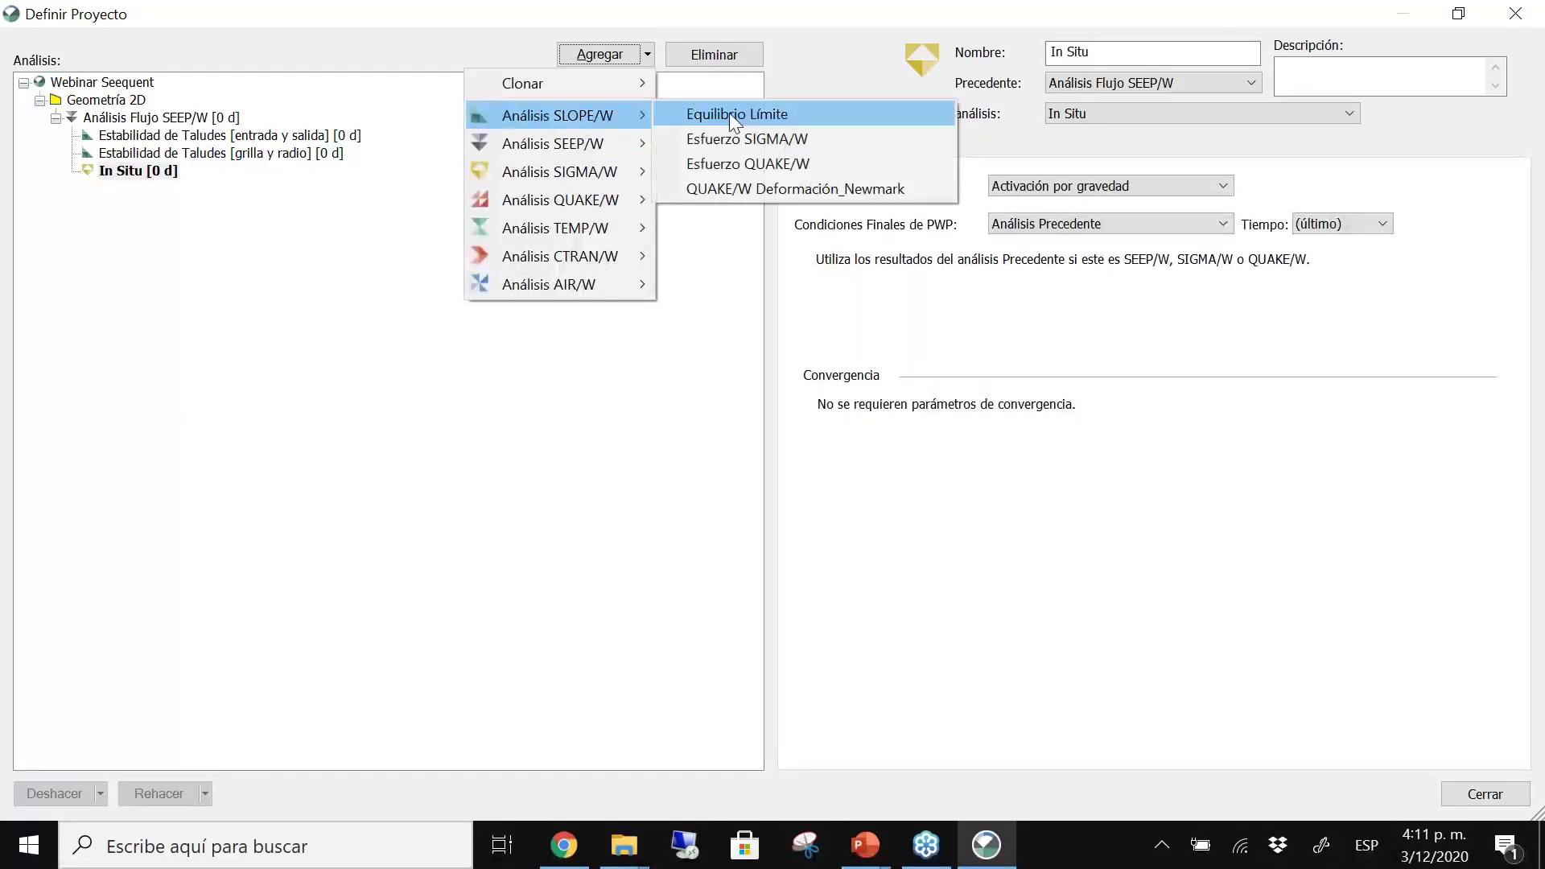
{"action": "left_click", "coordinate": [816, 140]}
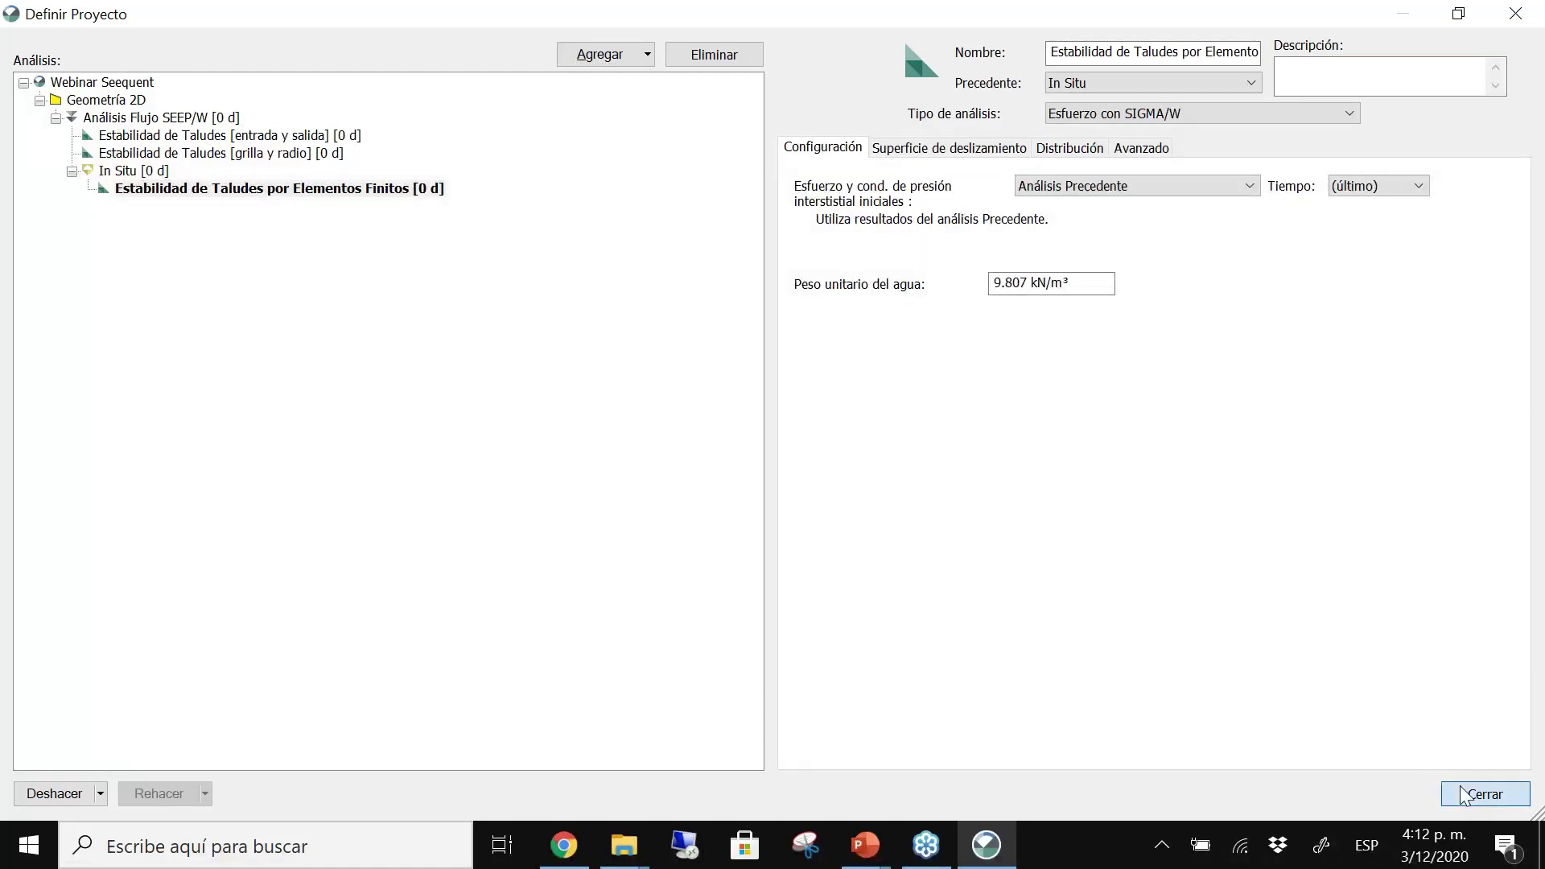
{"action": "left_click", "coordinate": [1484, 795]}
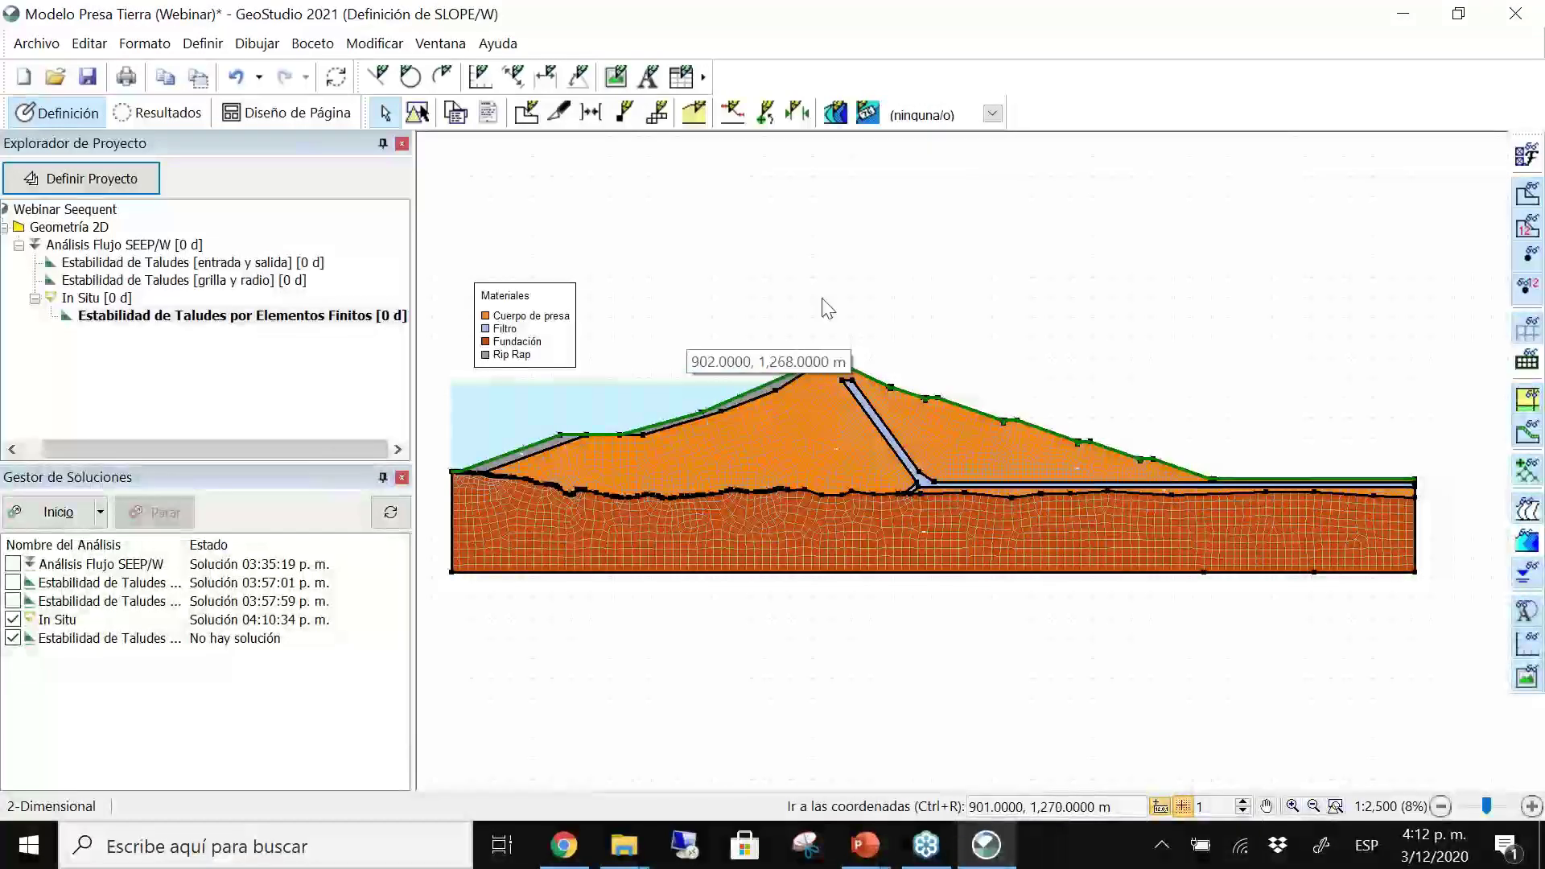
Draw the slip surface entry range along the dam crest from about X 882 m to 894 m.
{"action": "left_click", "coordinate": [733, 113]}
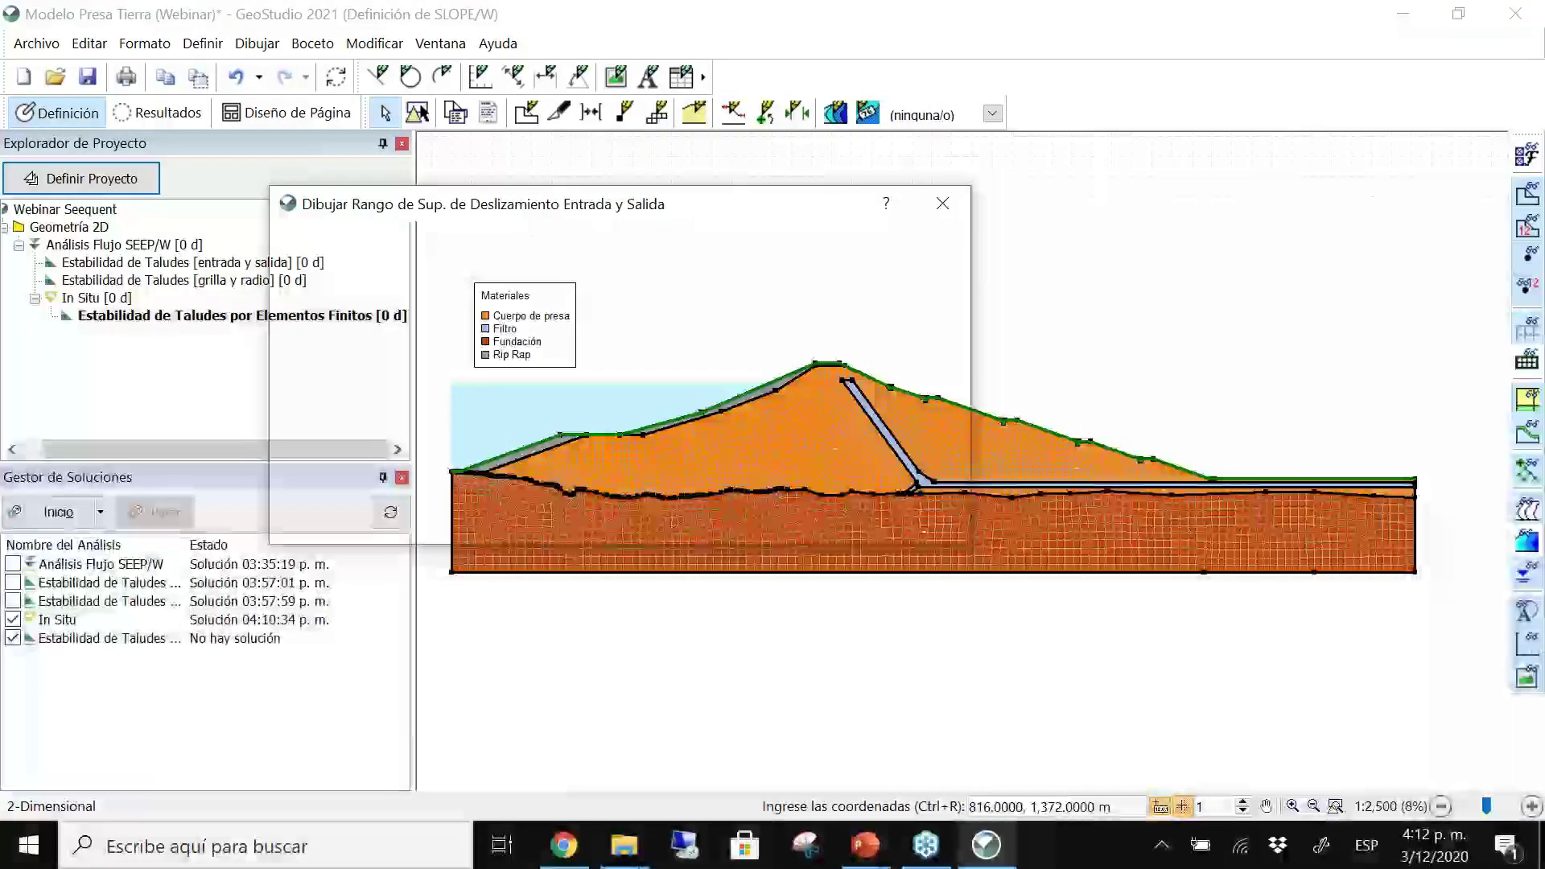
{"action": "left_click_drag", "start_coordinate": [563, 203], "coordinate": [334, 133]}
{"action": "scroll", "coordinate": [805, 358], "scroll_direction": "up", "scroll_amount": 1}
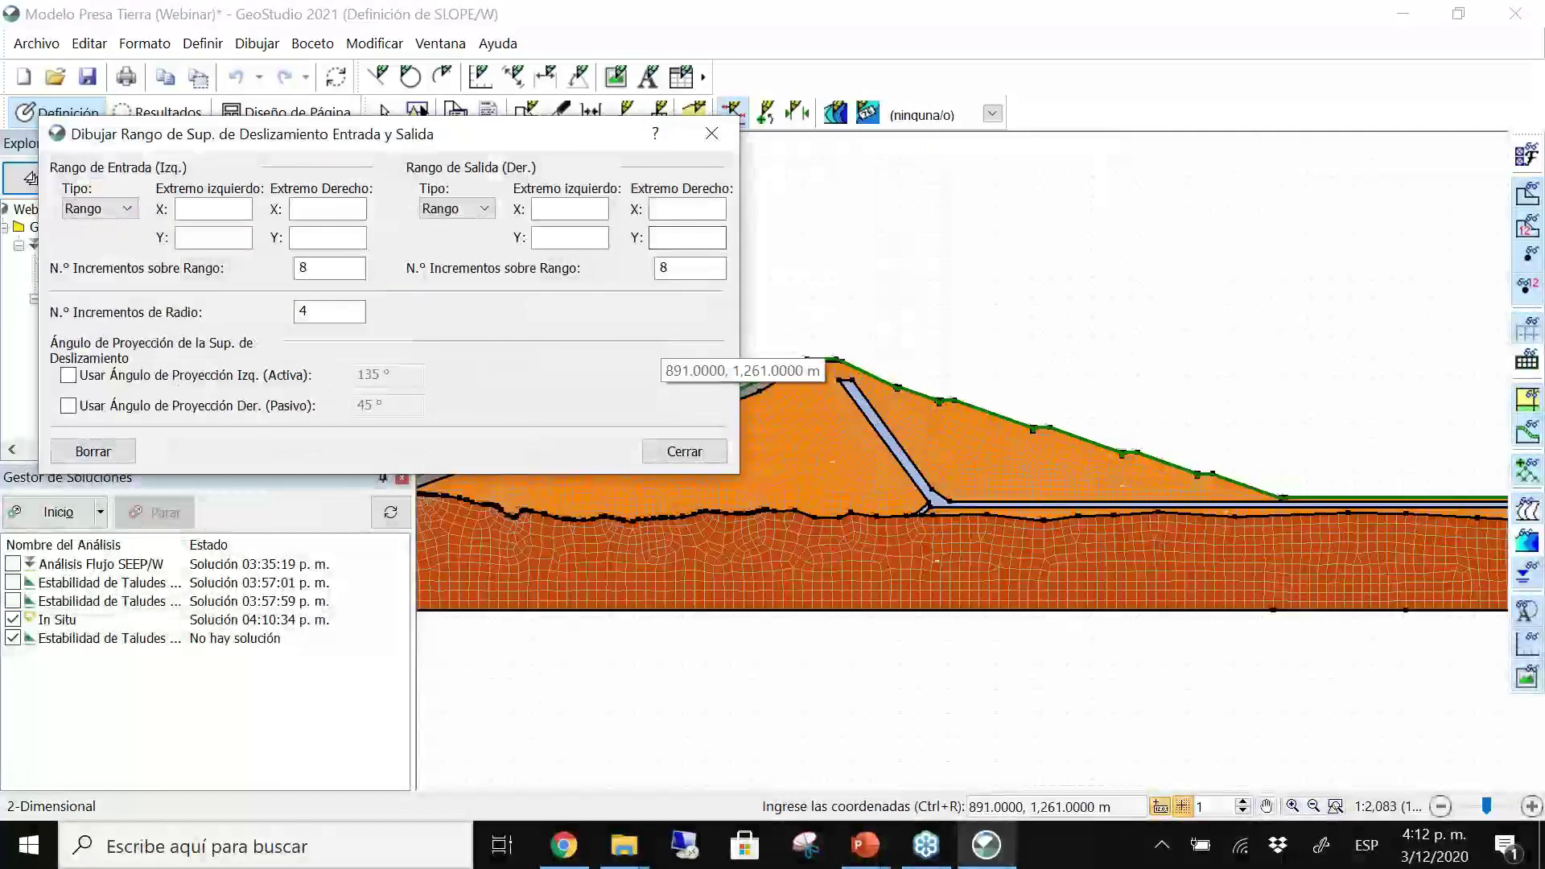
{"action": "scroll", "coordinate": [837, 360], "scroll_direction": "up", "scroll_amount": 6}
{"action": "left_click", "coordinate": [805, 338]}
{"action": "left_click_drag", "start_coordinate": [840, 336], "coordinate": [869, 336]}
{"action": "scroll", "coordinate": [1107, 288], "scroll_direction": "down", "scroll_amount": 1}
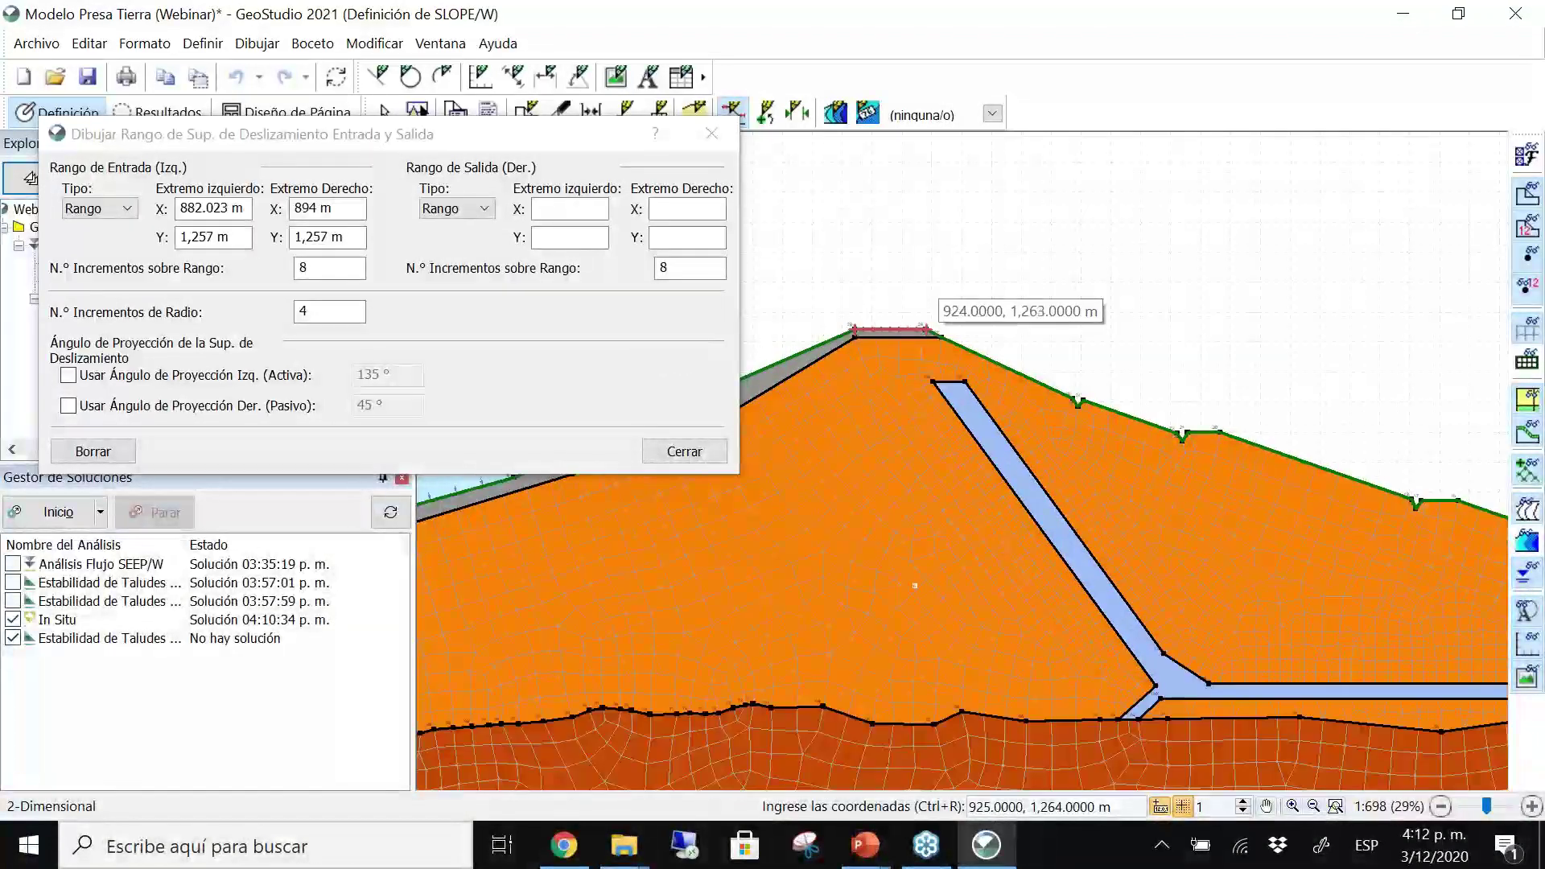
Draw the slip surface exit range on the flat ground beyond the downstream toe, from about X 1,080 m to 1,109 m.
{"action": "scroll", "coordinate": [827, 422], "scroll_direction": "up", "scroll_amount": 4}
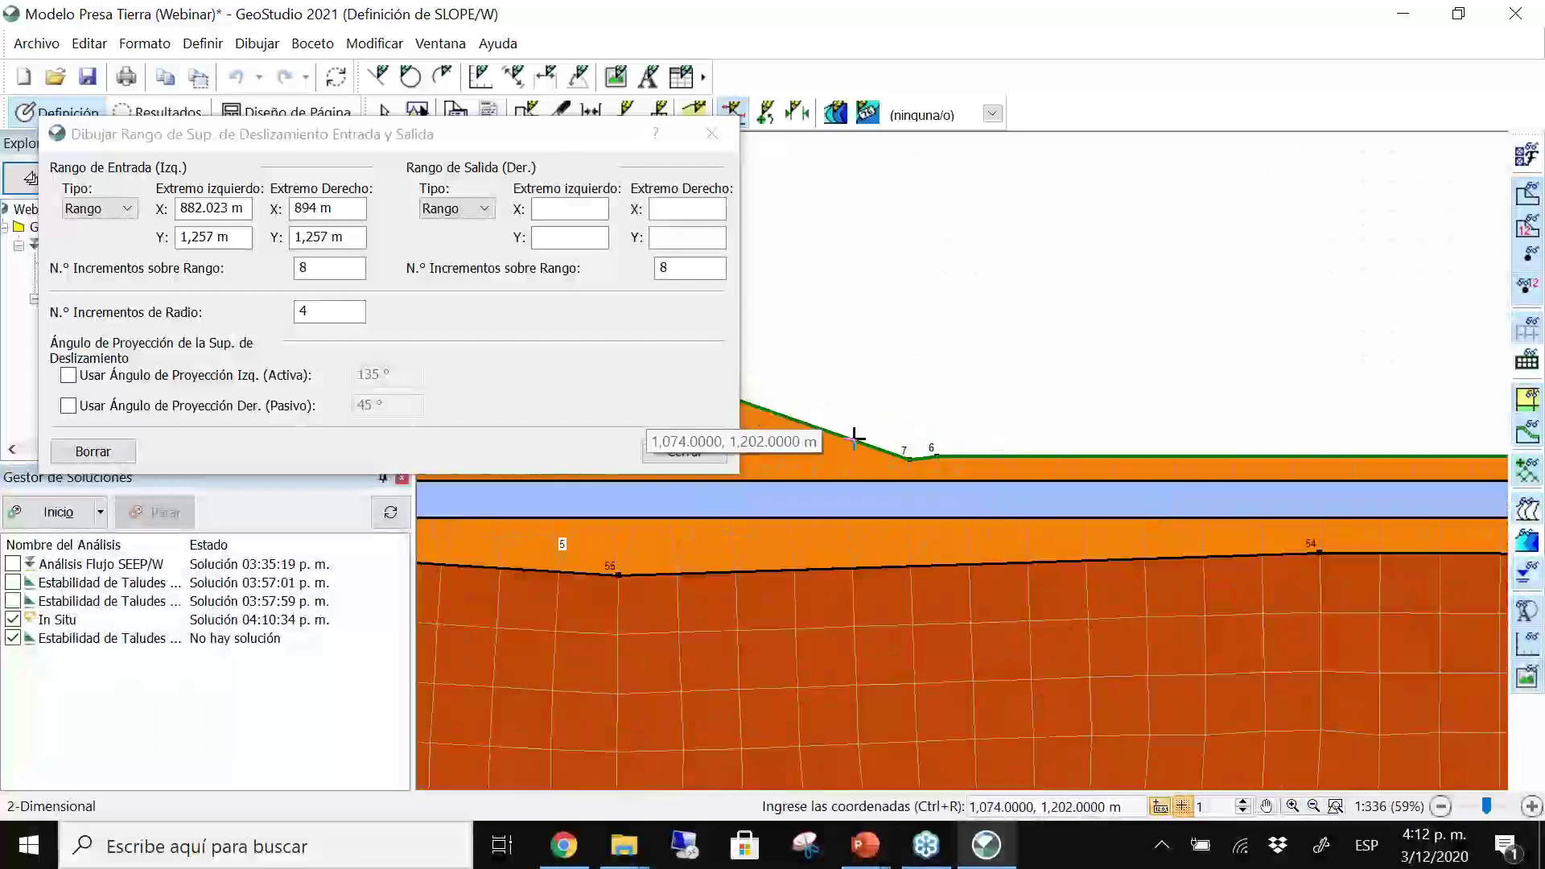
{"action": "left_click_drag", "start_coordinate": [937, 456], "coordinate": [1365, 460]}
{"action": "scroll", "coordinate": [1182, 334], "scroll_direction": "down", "scroll_amount": 4}
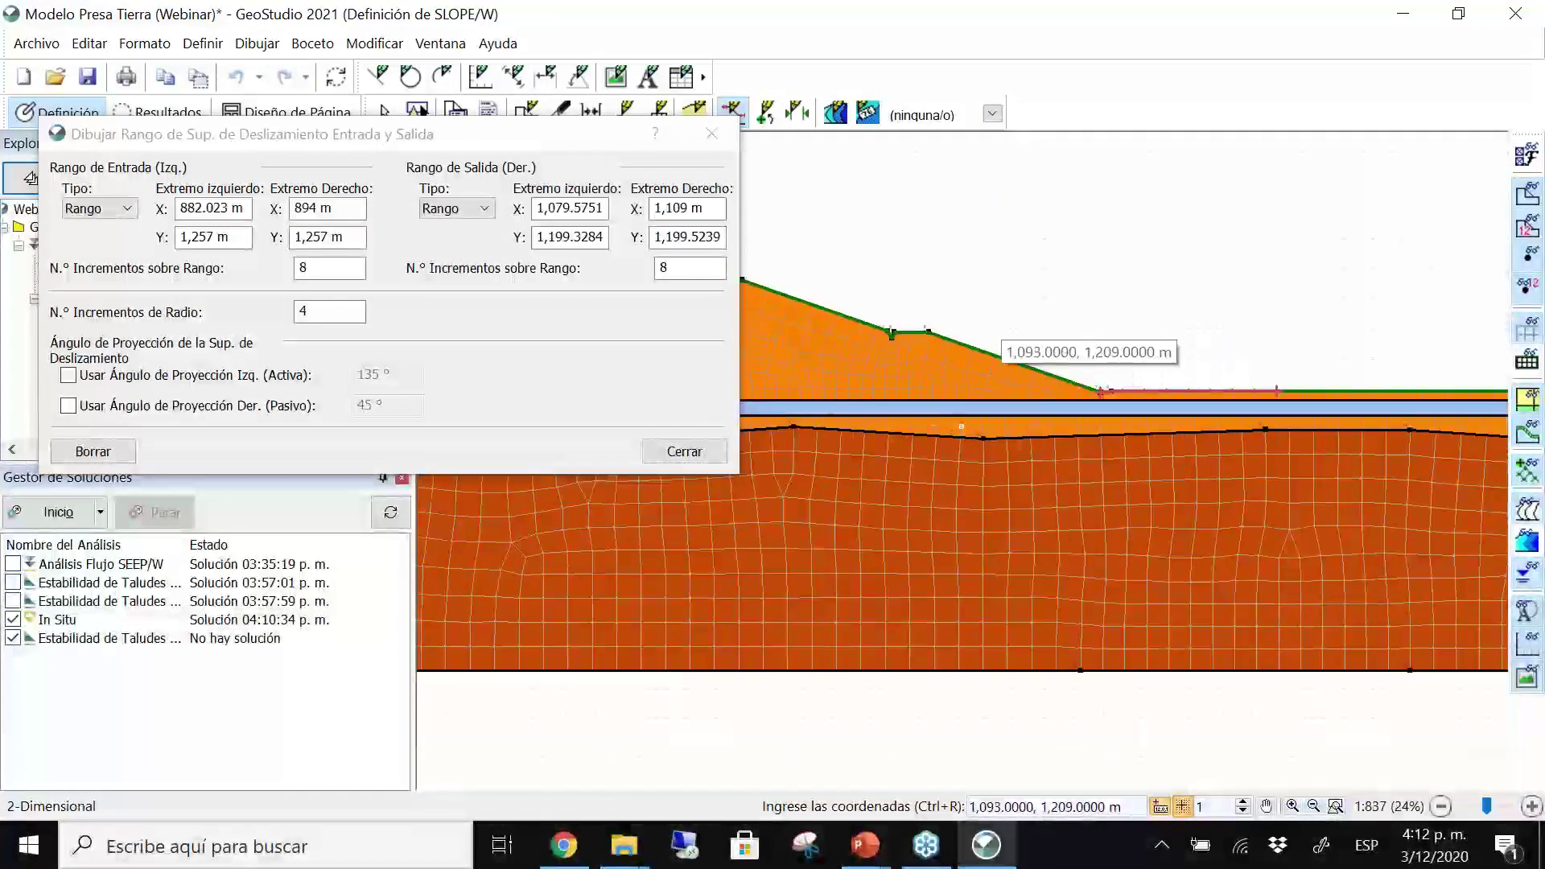
{"action": "scroll", "coordinate": [1184, 331], "scroll_direction": "down", "scroll_amount": 3}
Set the number of radius increments to 8 and finish the entry and exit slip surface definition.
{"action": "left_click", "coordinate": [310, 311]}
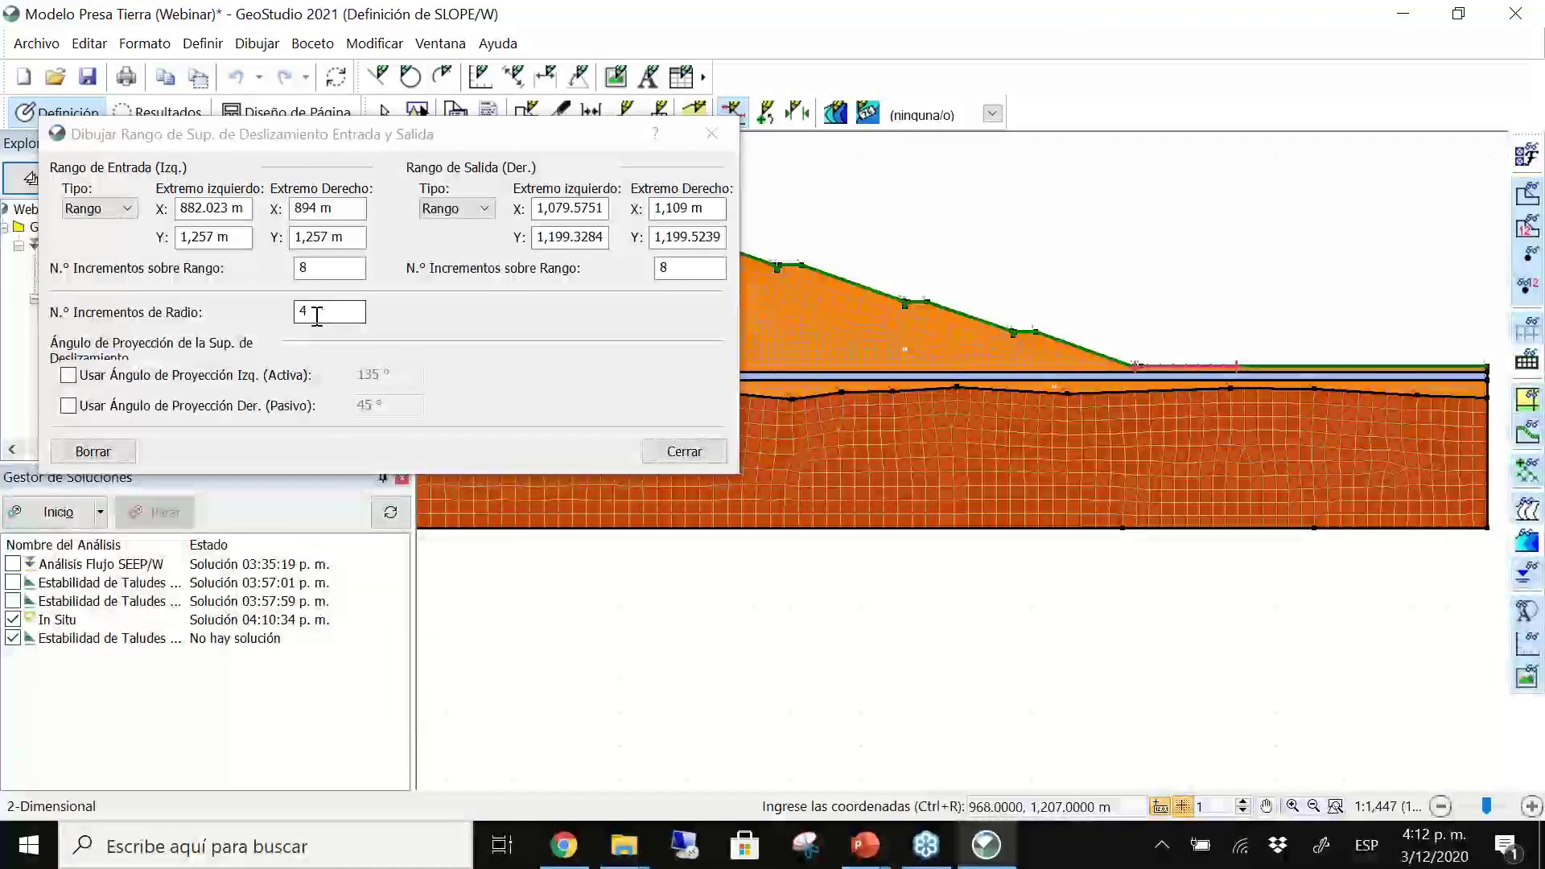
{"action": "double_click", "coordinate": [306, 311]}
{"action": "type", "text": "8"}
{"action": "left_click", "coordinate": [308, 267]}
{"action": "left_click", "coordinate": [716, 451]}
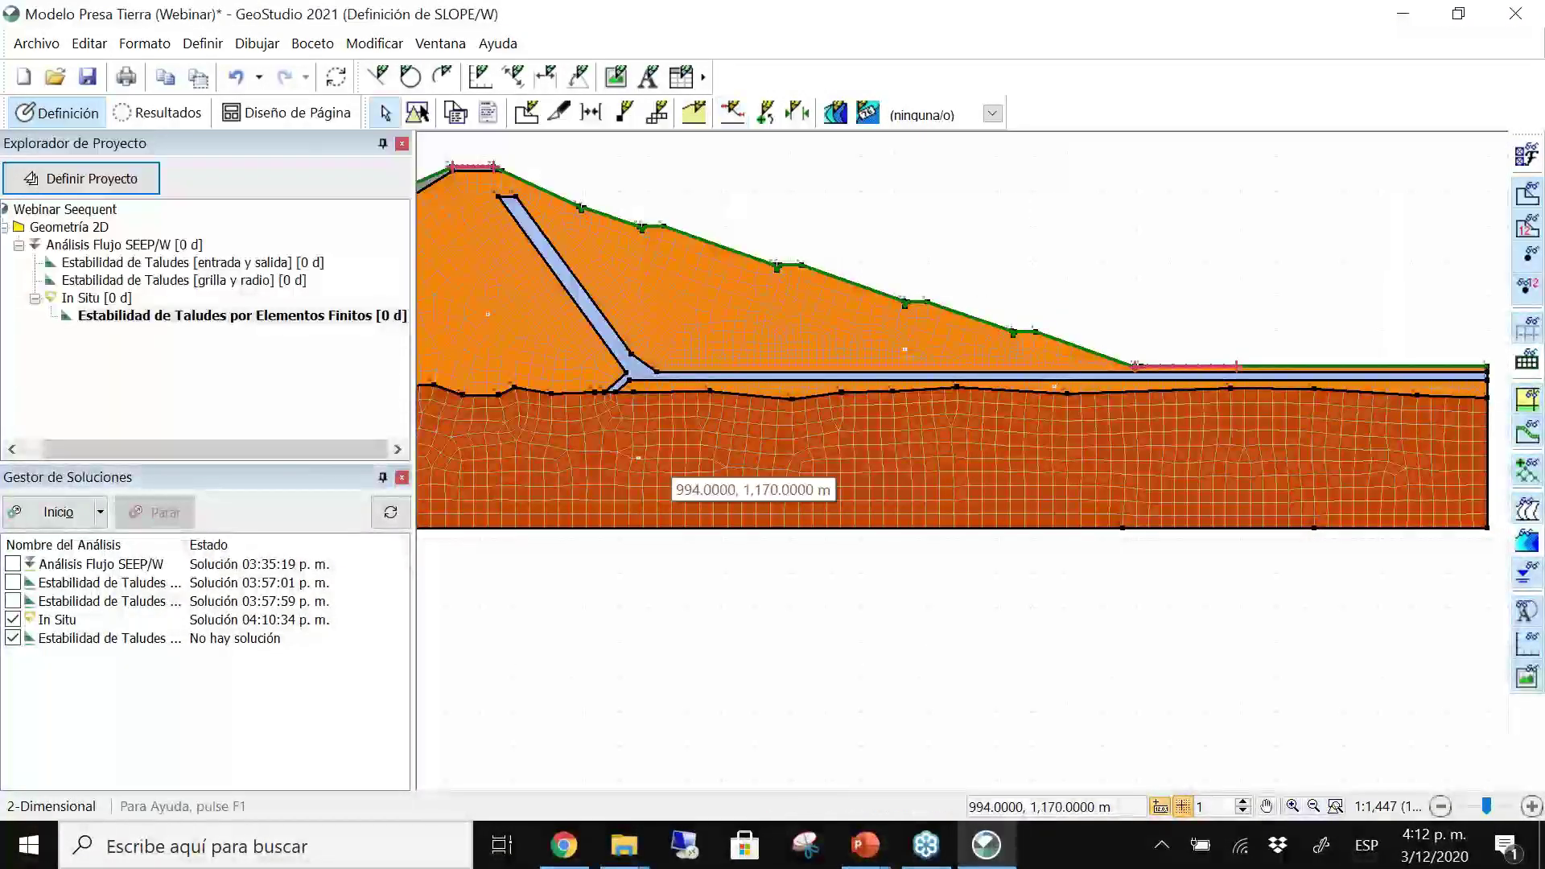
Exclude In Situ, solve only the Estabilidad de Taludes por Elementos Finitos analysis, and hide the solution manager.
{"action": "left_click", "coordinate": [1313, 806]}
{"action": "left_click", "coordinate": [1335, 806]}
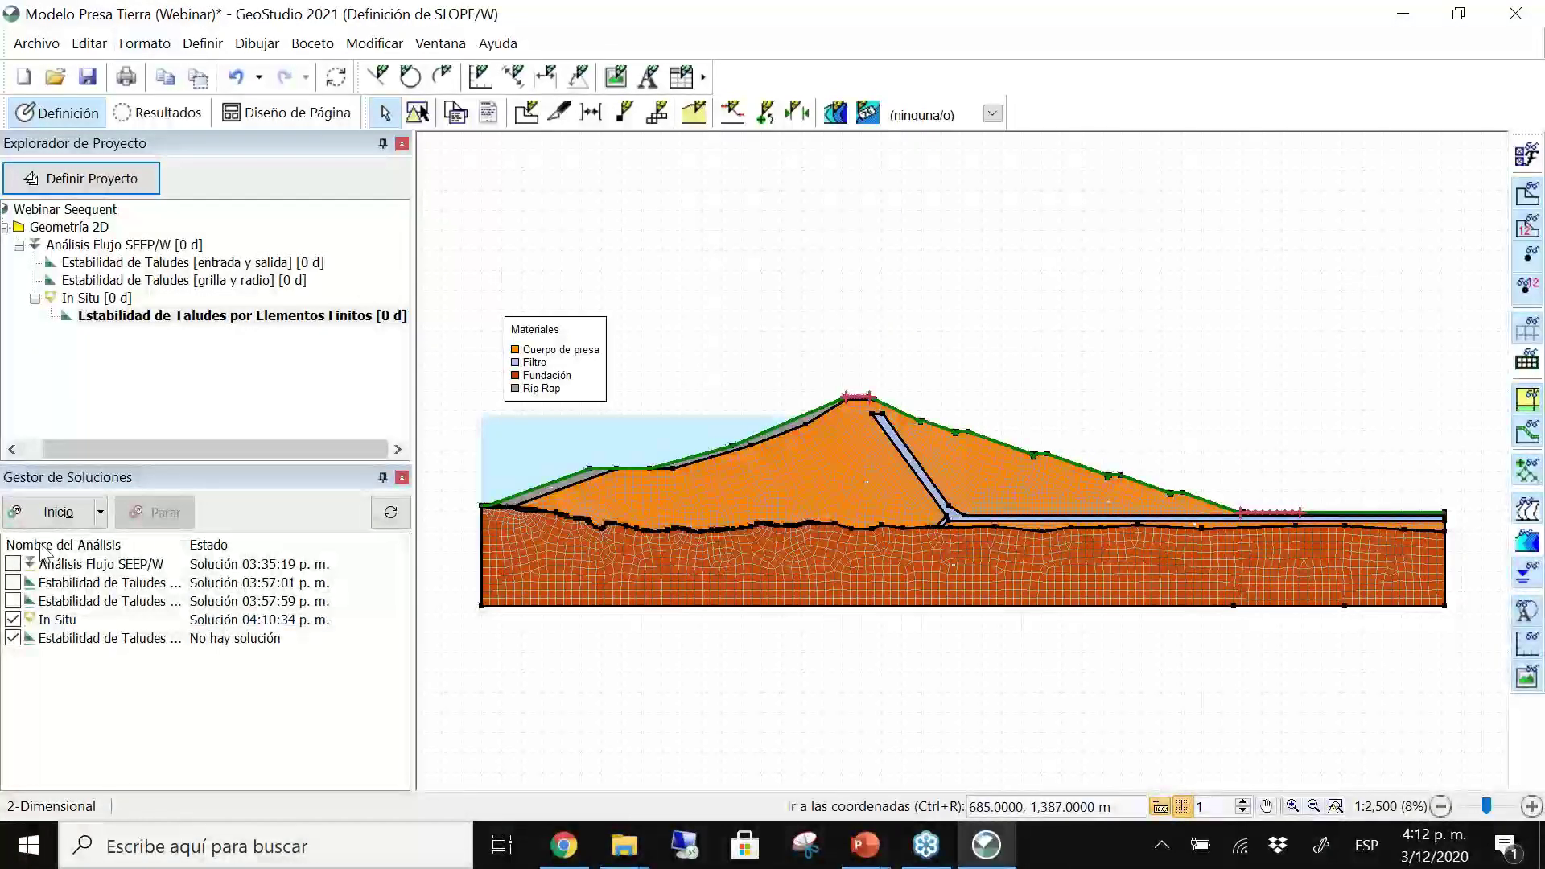
{"action": "left_click", "coordinate": [13, 619]}
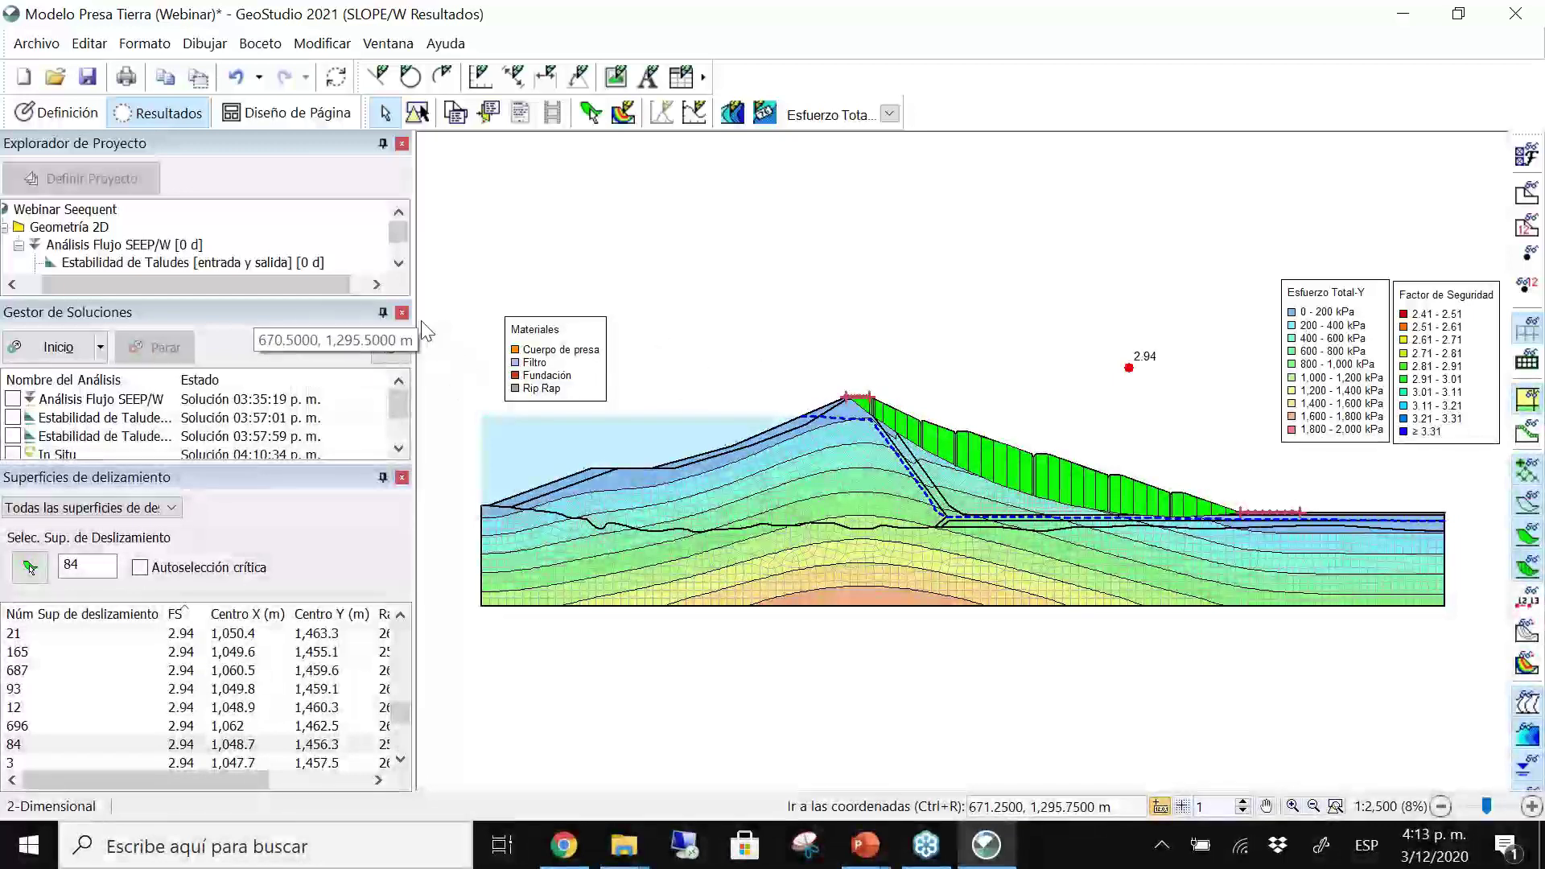
{"action": "left_click", "coordinate": [402, 313]}
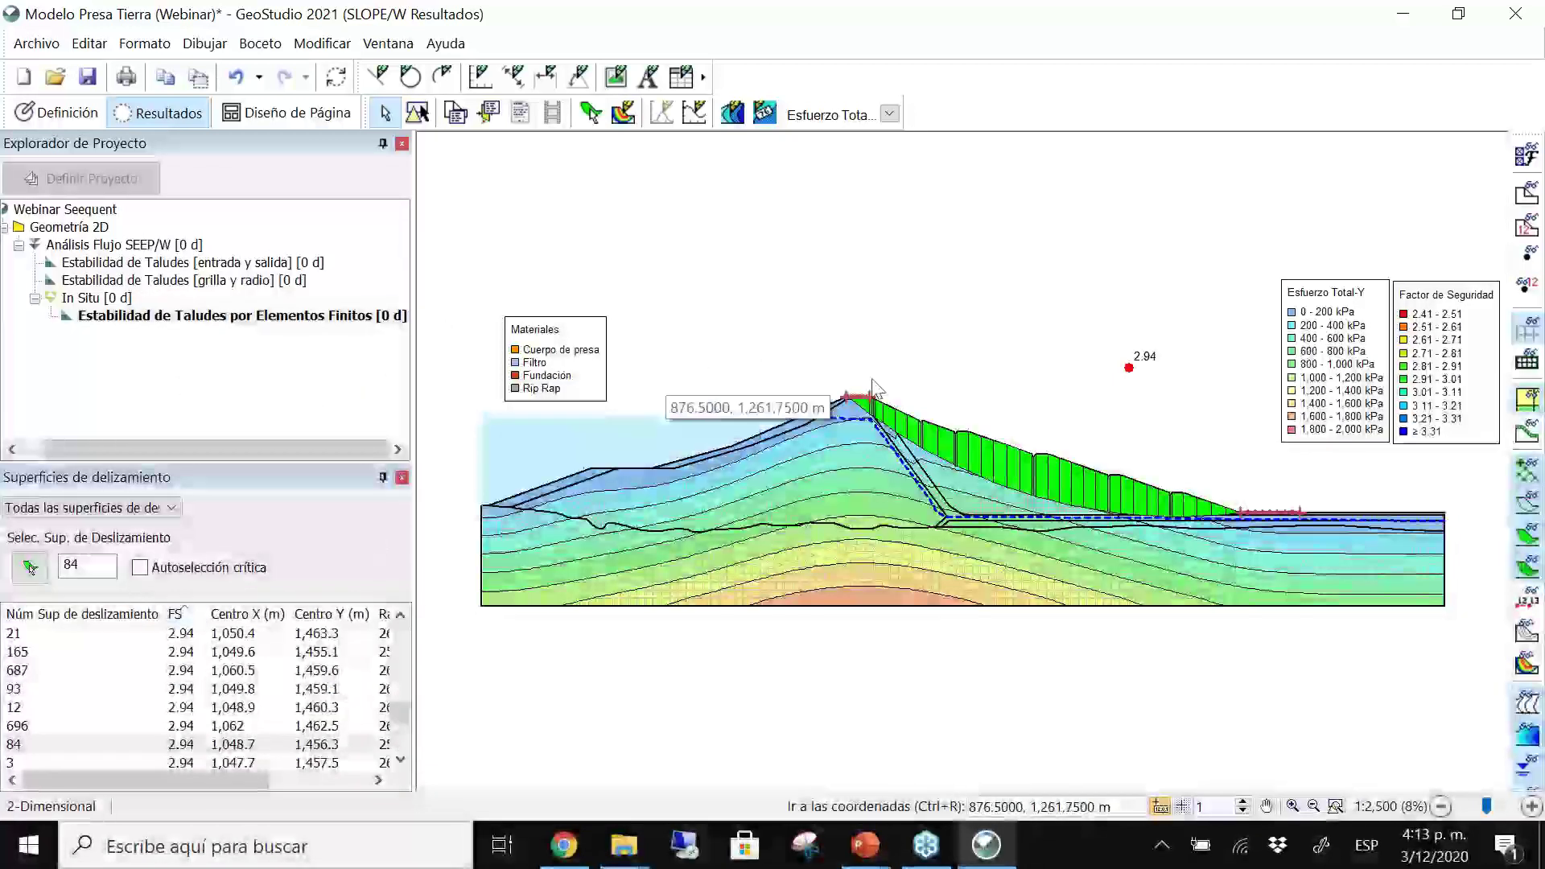
Display the Presión de poros contours in the finite element stability results.
{"action": "scroll", "coordinate": [1157, 443], "scroll_direction": "down", "scroll_amount": 1}
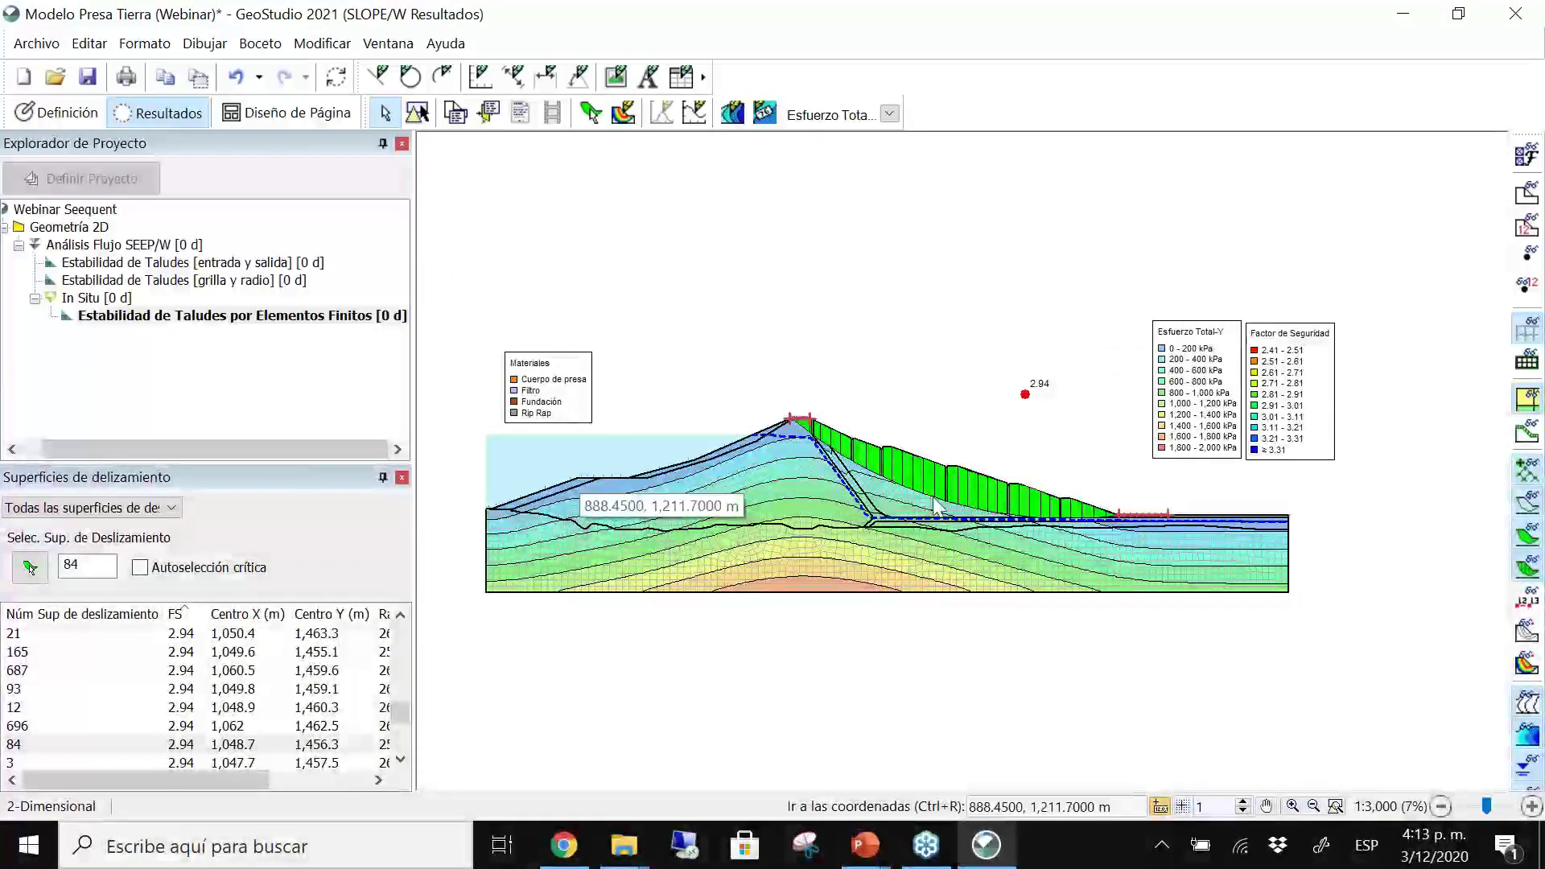
{"action": "left_click", "coordinate": [878, 120]}
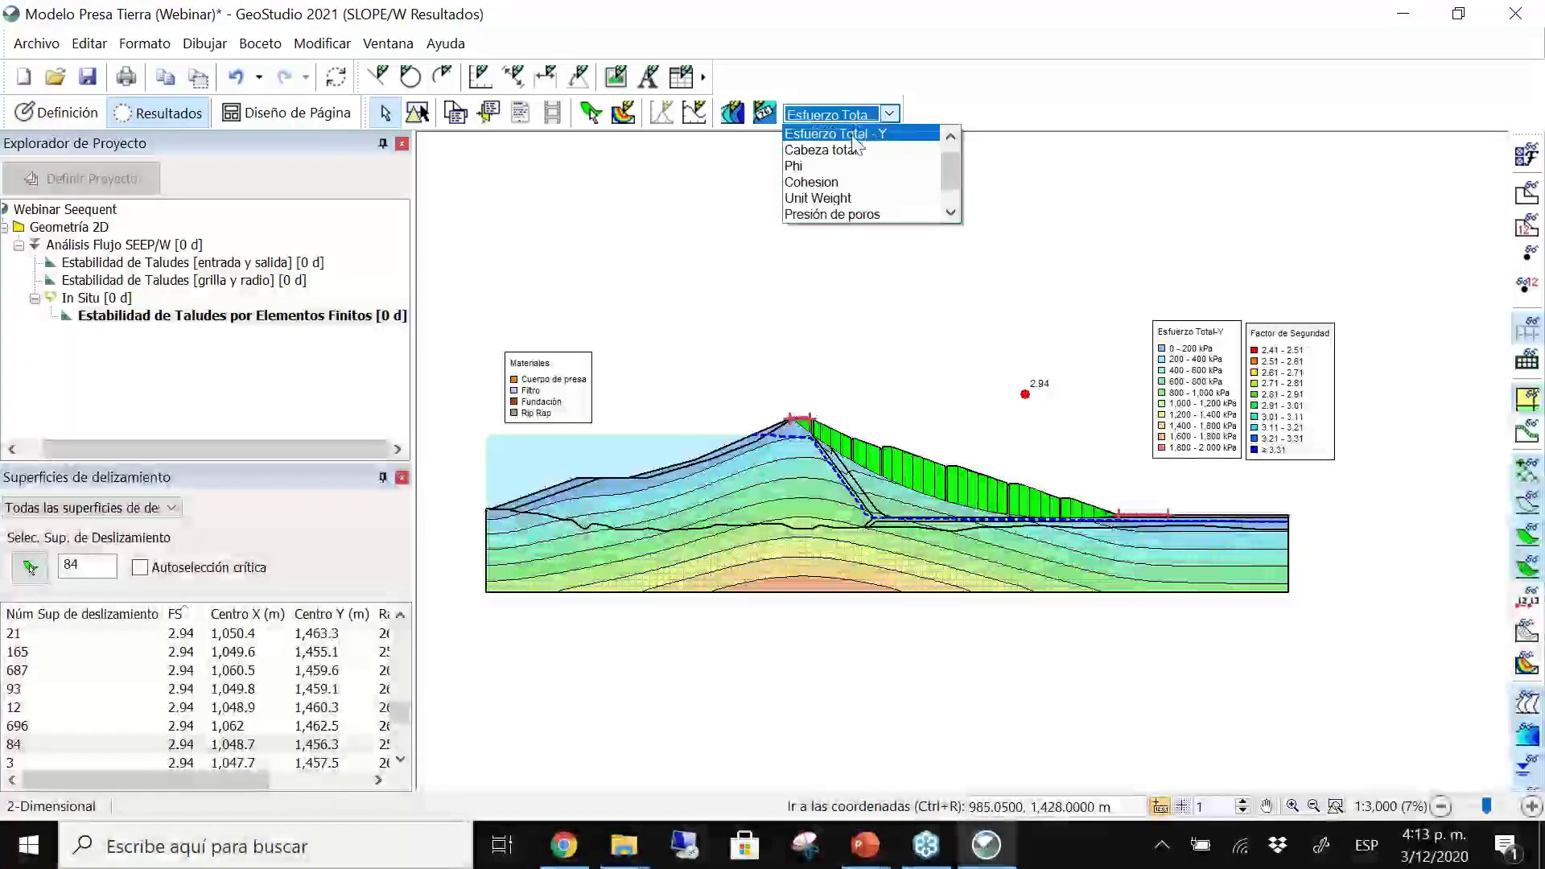
{"action": "scroll", "coordinate": [837, 177], "scroll_direction": "up", "scroll_amount": 2}
{"action": "left_click", "coordinate": [833, 182]}
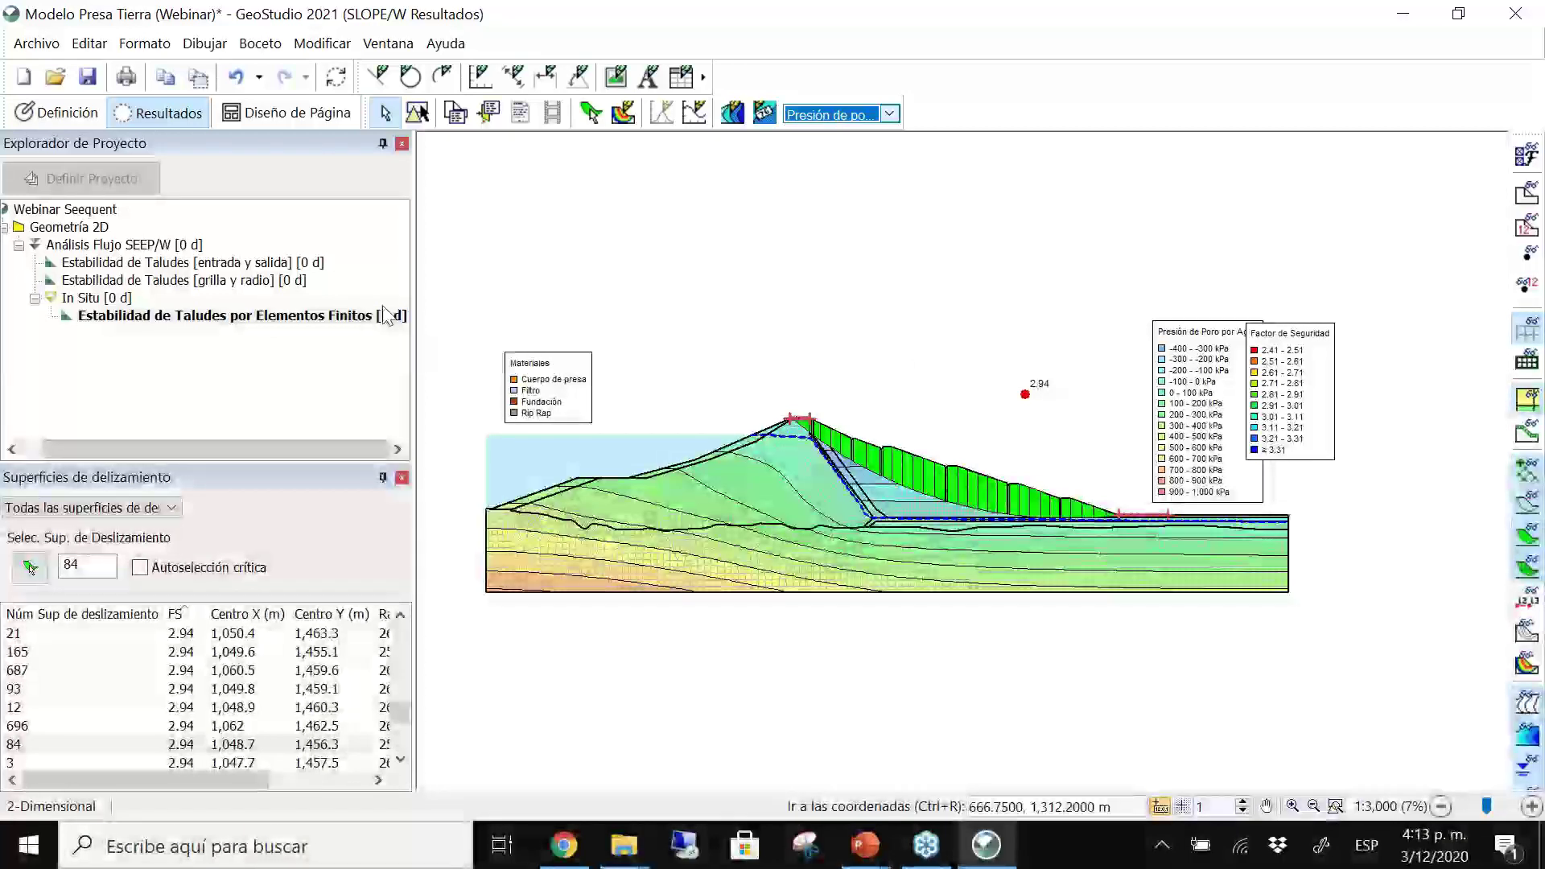
Display the Esfuerzo Total-Y contours in the finite element stability results.
{"action": "left_click", "coordinate": [839, 117]}
{"action": "scroll", "coordinate": [839, 211], "scroll_direction": "up", "scroll_amount": 1}
{"action": "scroll", "coordinate": [840, 211], "scroll_direction": "up", "scroll_amount": 1}
{"action": "left_click", "coordinate": [833, 147]}
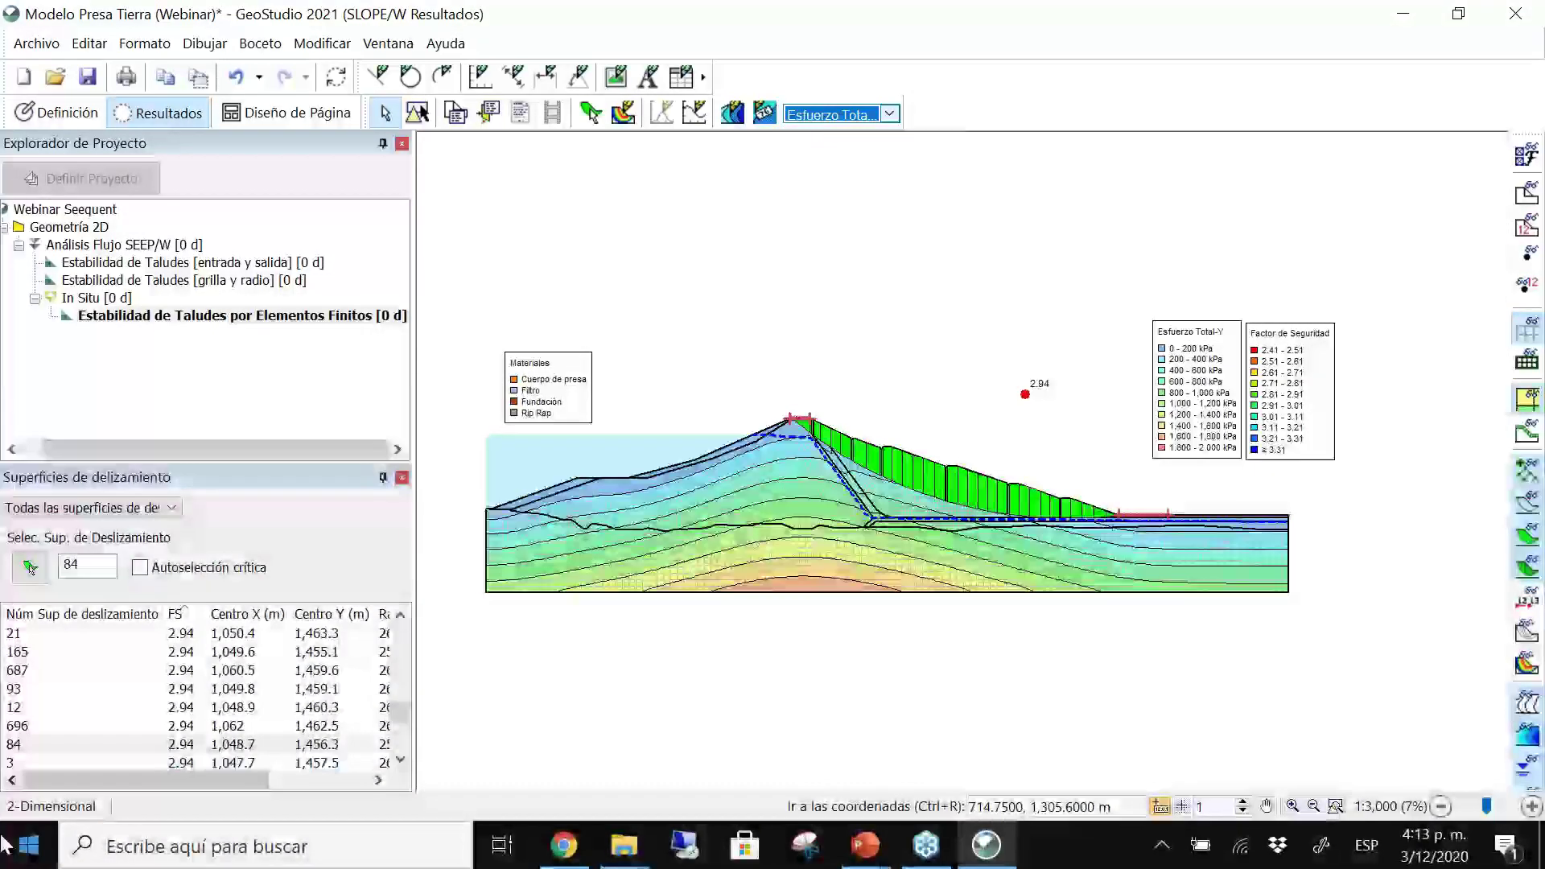
Show slip surface 663 and compare its safety factor between the finite element and the entrada y salida stability analyses.
{"action": "left_click", "coordinate": [164, 690]}
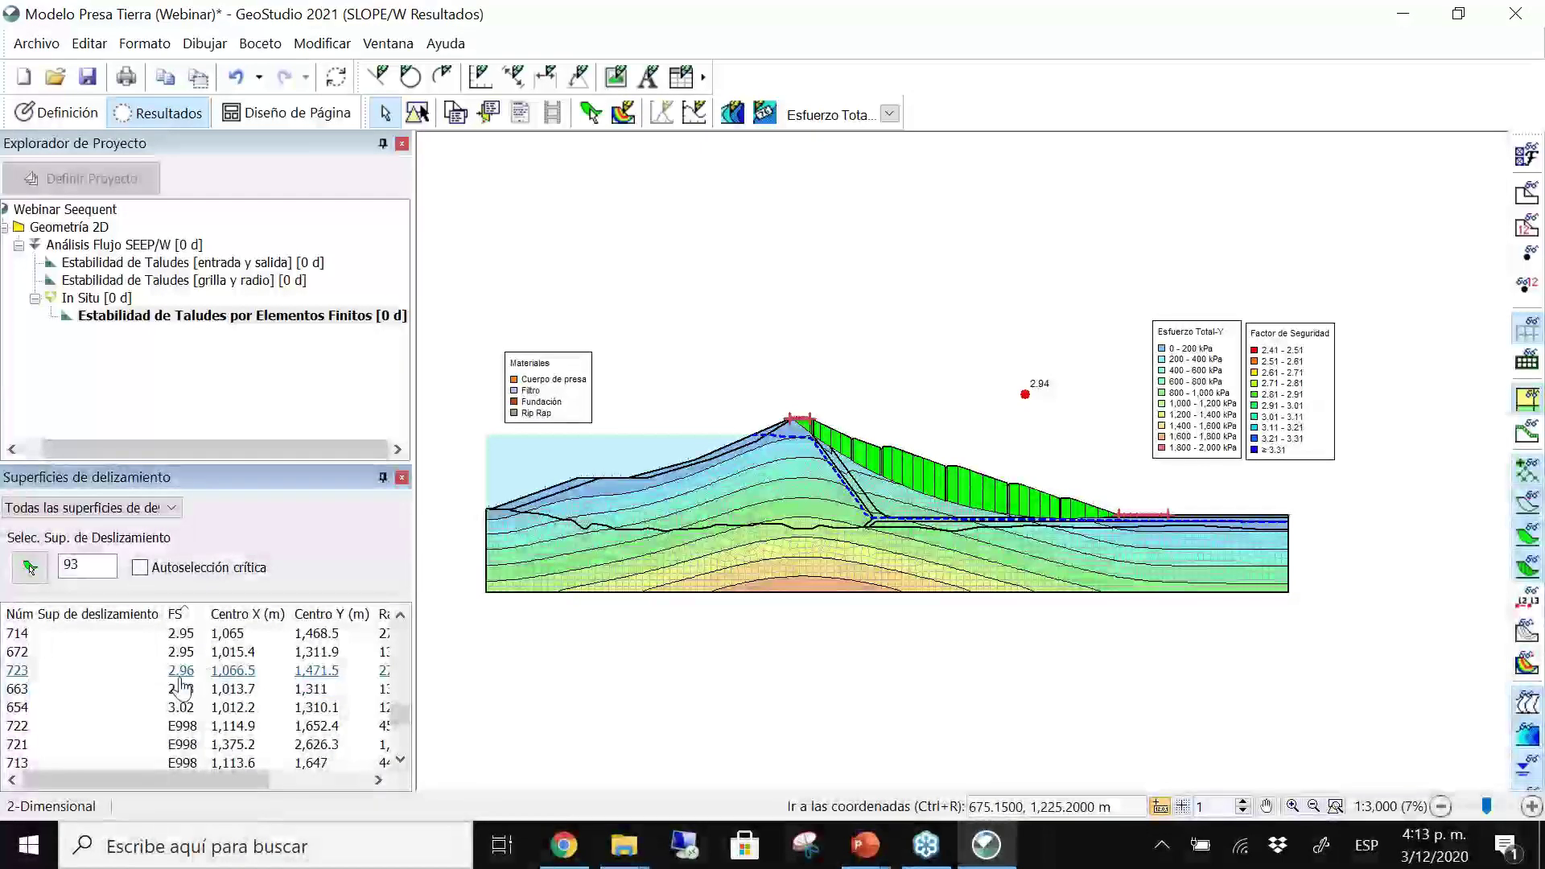
{"action": "left_click", "coordinate": [184, 691]}
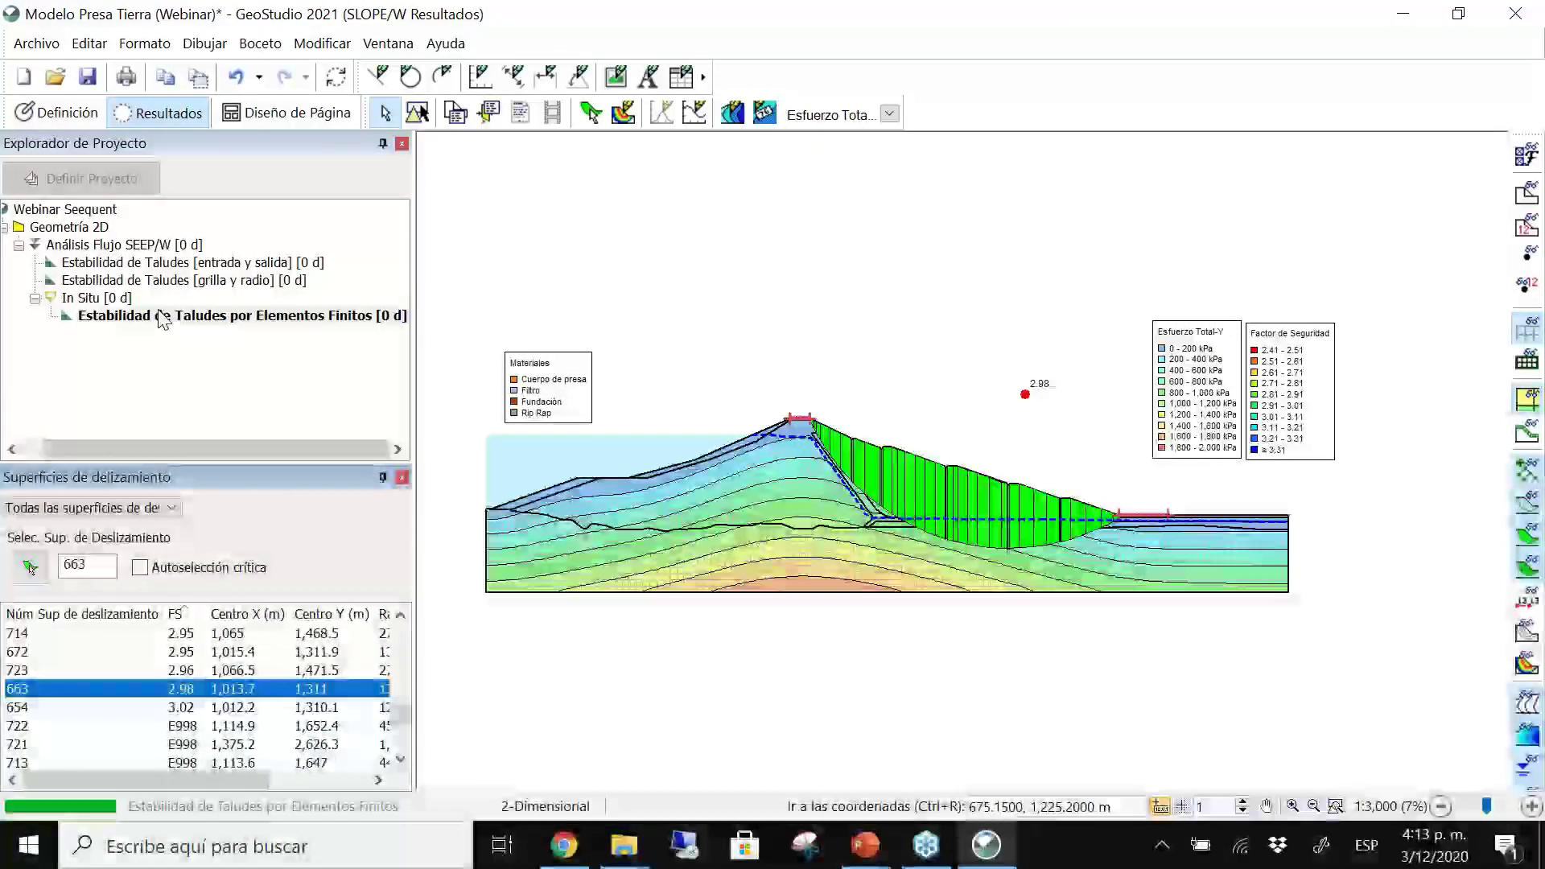
{"action": "left_click", "coordinate": [125, 264]}
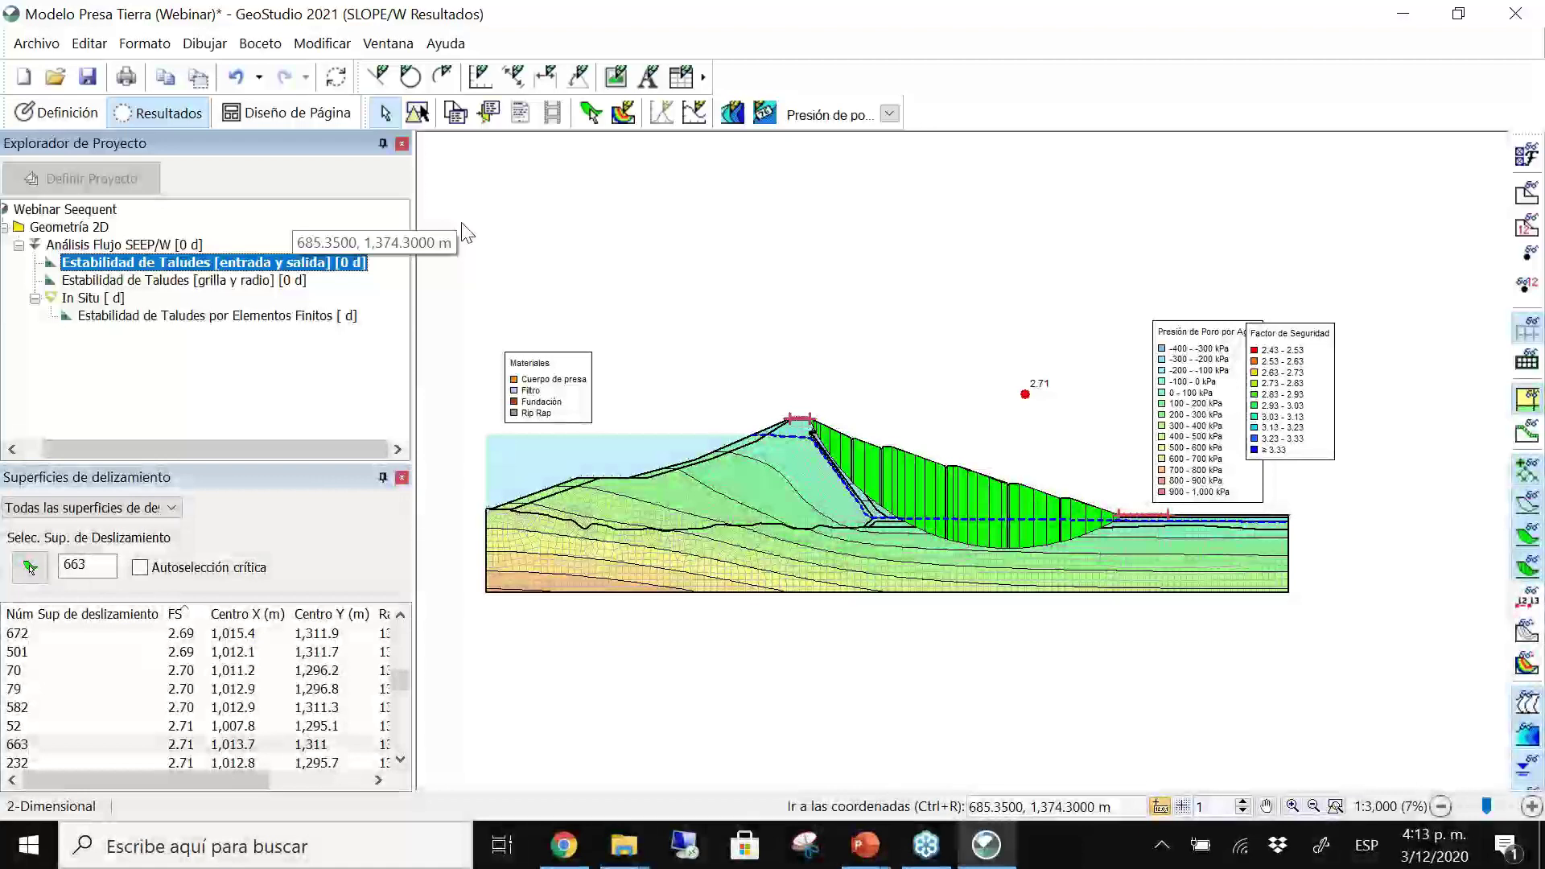
{"action": "left_click", "coordinate": [303, 314]}
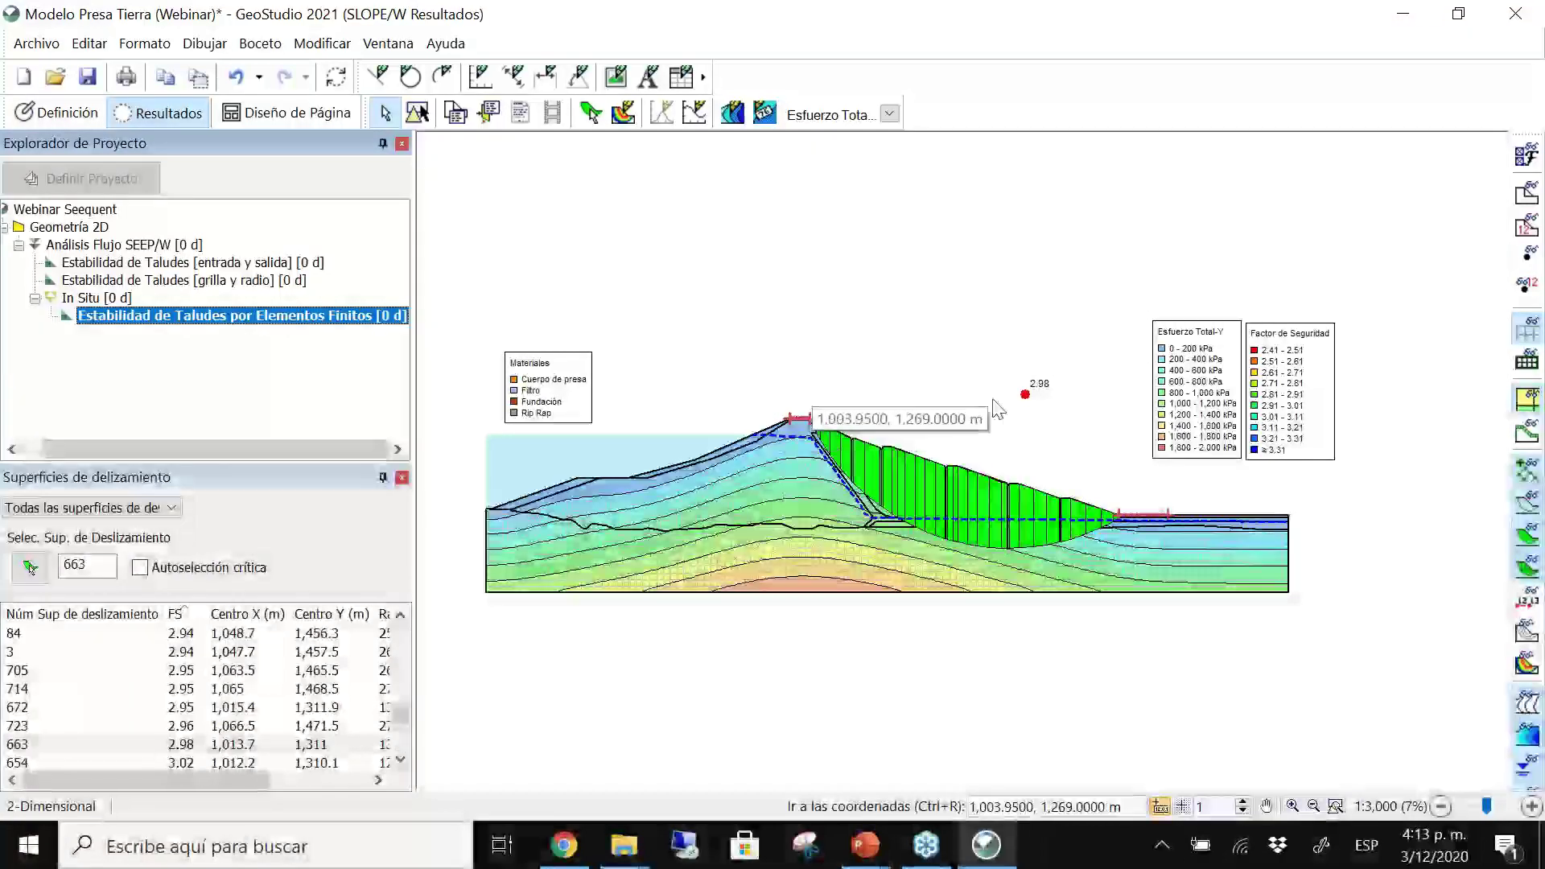
{"action": "left_click", "coordinate": [120, 263]}
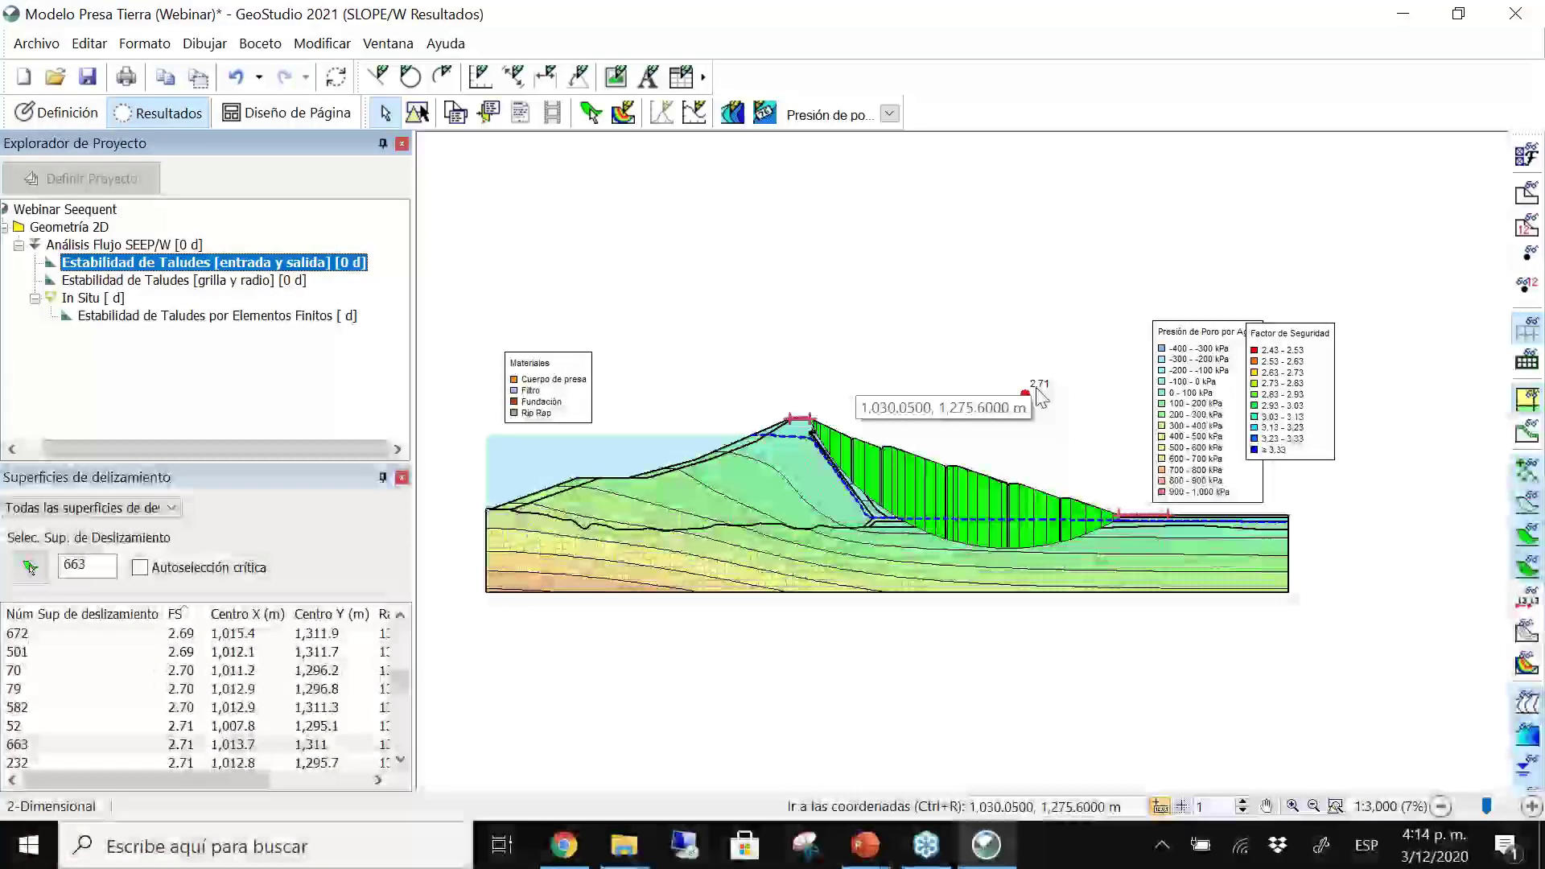
{"action": "left_click", "coordinate": [183, 317]}
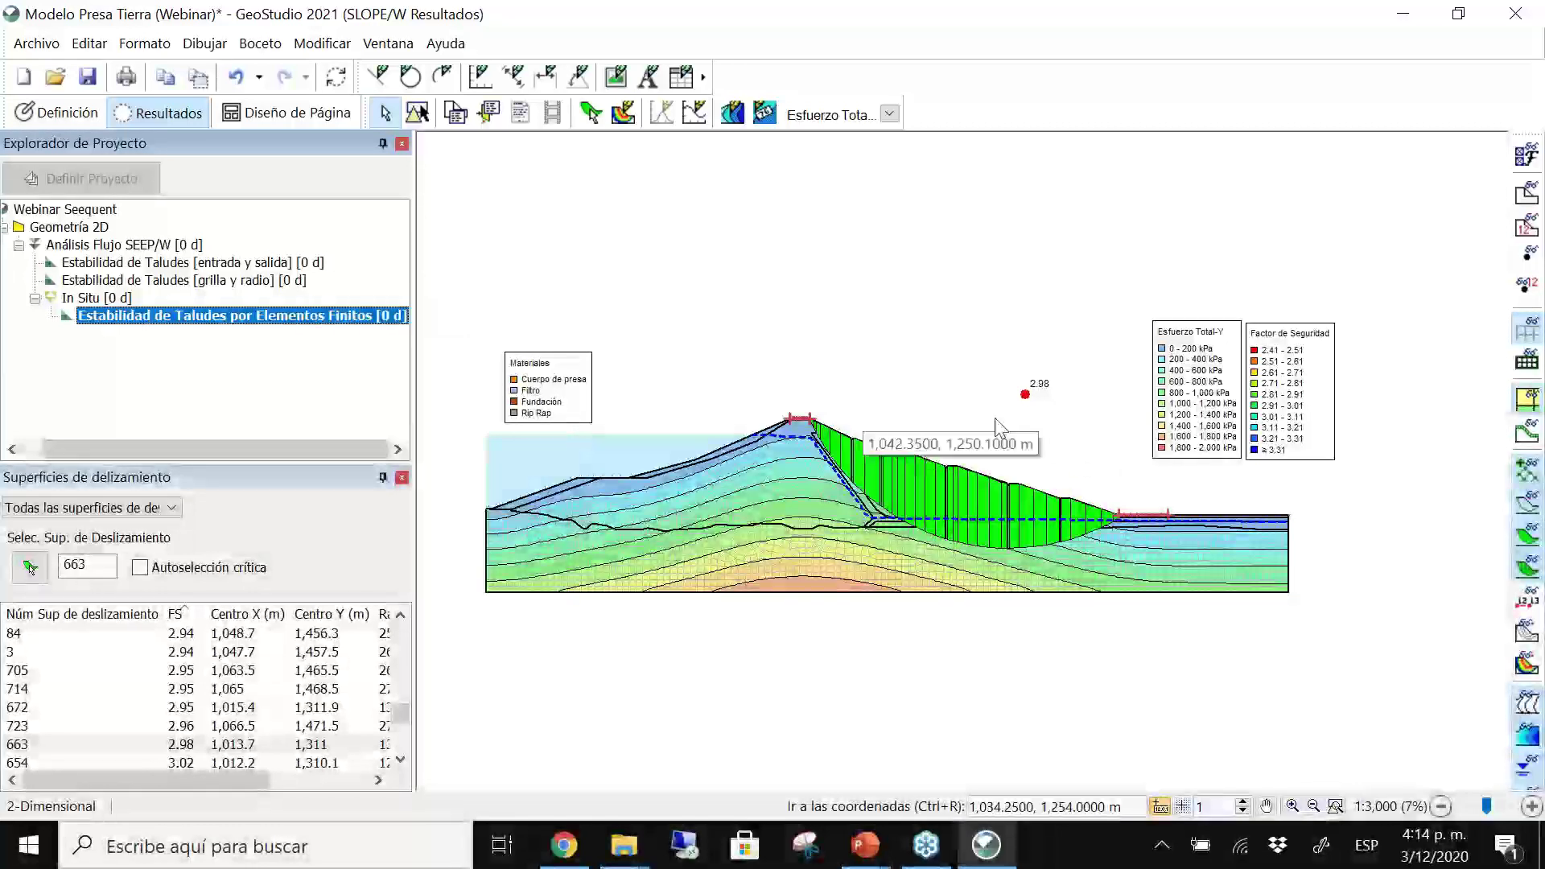
Examine slip surfaces 714, 183, 75 and 534 with their safety factors in the finite element stability results.
{"action": "left_click", "coordinate": [207, 689]}
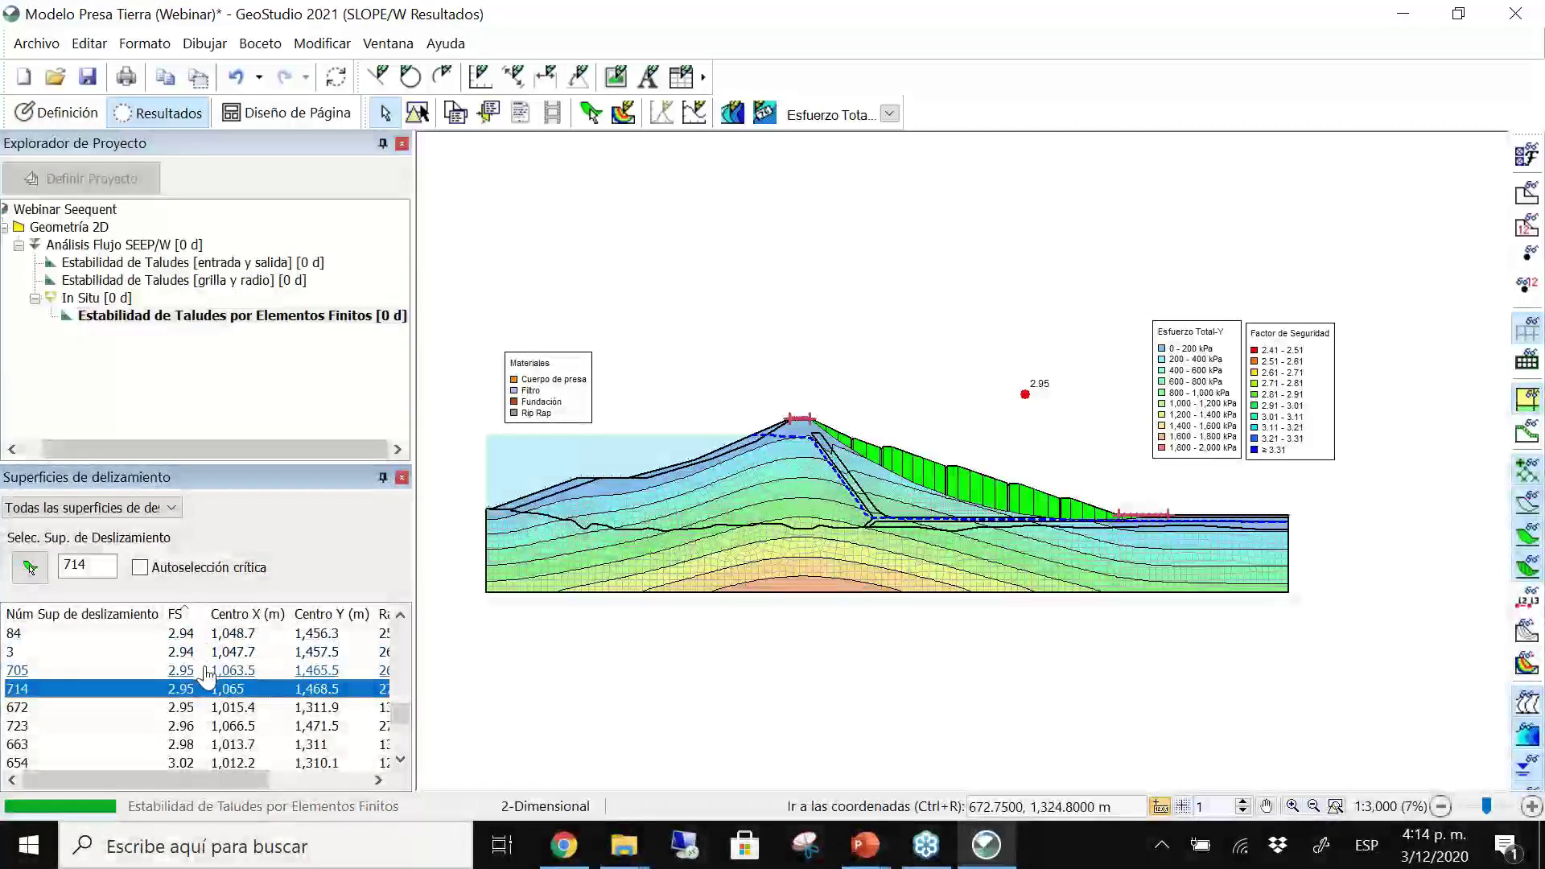
{"action": "scroll", "coordinate": [208, 679], "scroll_direction": "up", "scroll_amount": 3}
{"action": "left_click", "coordinate": [182, 676]}
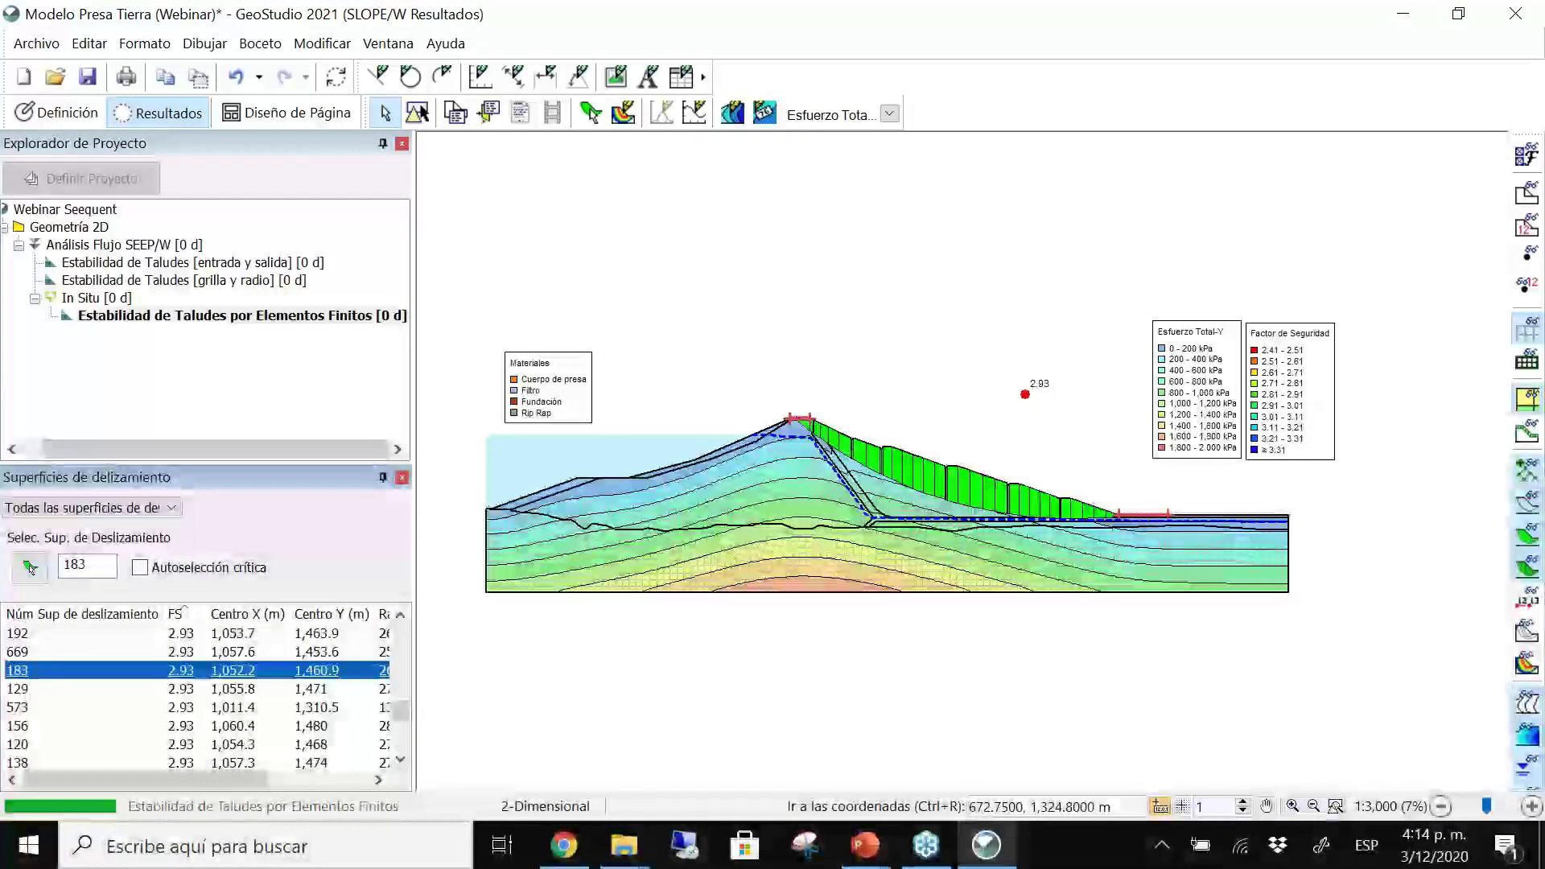
{"action": "scroll", "coordinate": [182, 680], "scroll_direction": "down", "scroll_amount": 10}
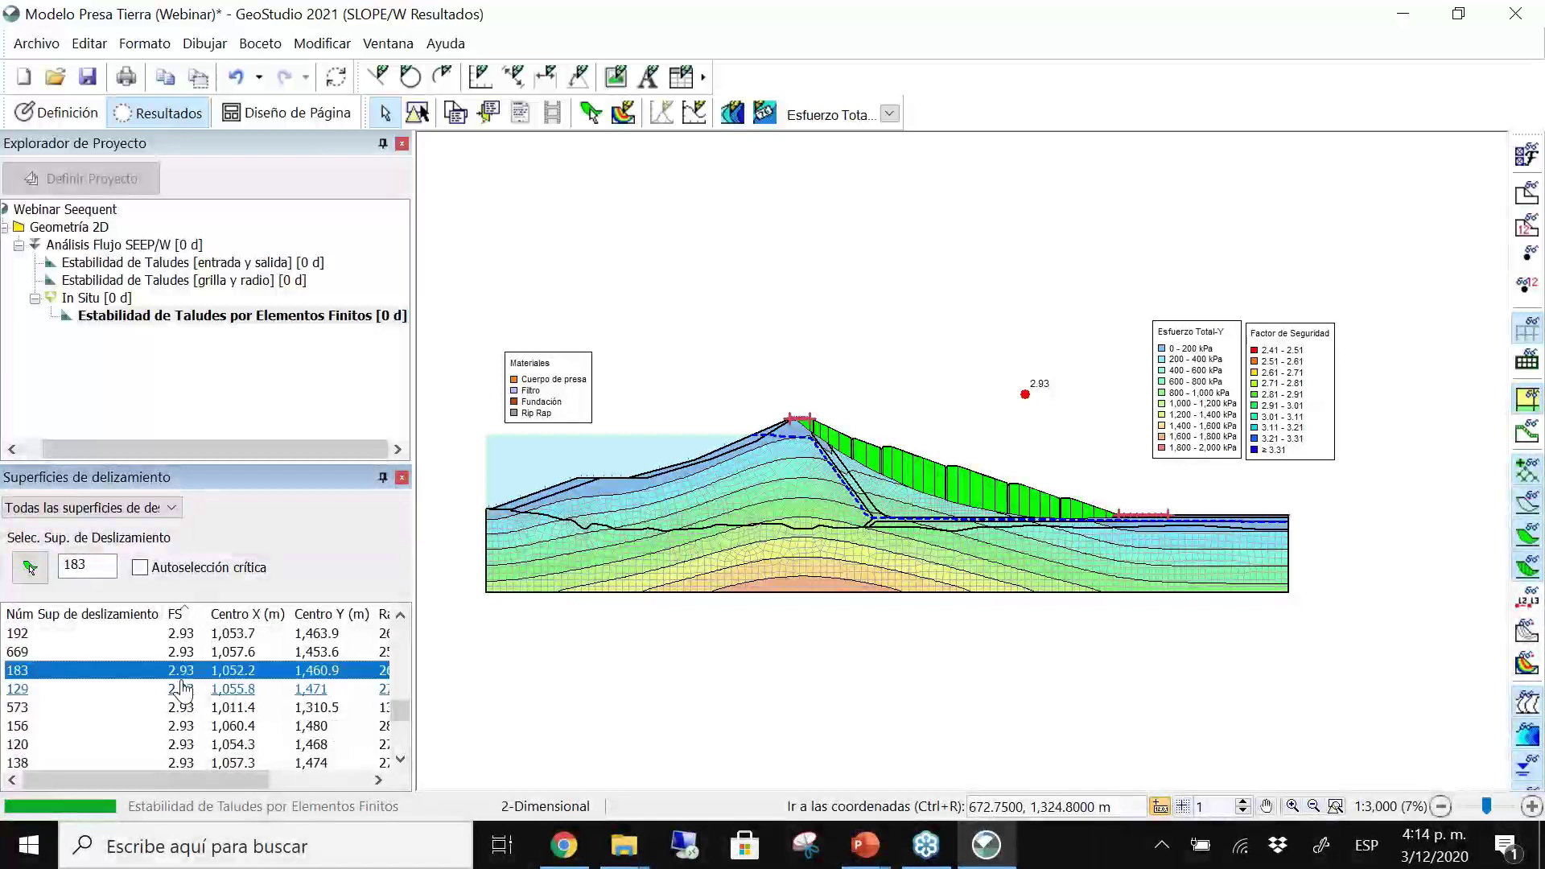
{"action": "scroll", "coordinate": [184, 691], "scroll_direction": "up", "scroll_amount": 3}
{"action": "left_click", "coordinate": [182, 652]}
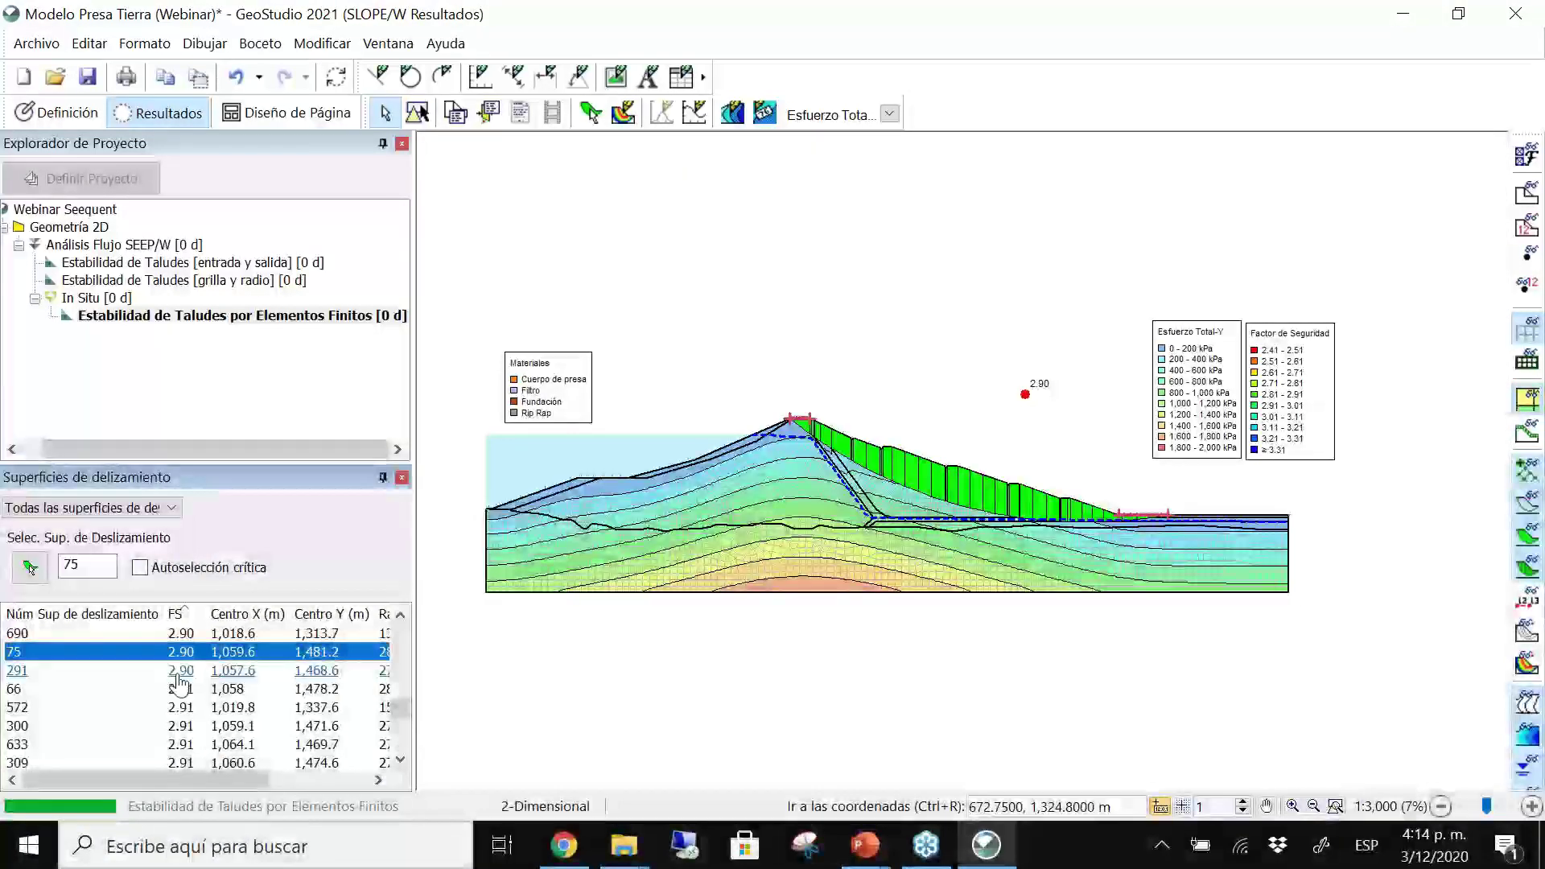
{"action": "scroll", "coordinate": [181, 683], "scroll_direction": "up", "scroll_amount": 3}
{"action": "left_click", "coordinate": [180, 652]}
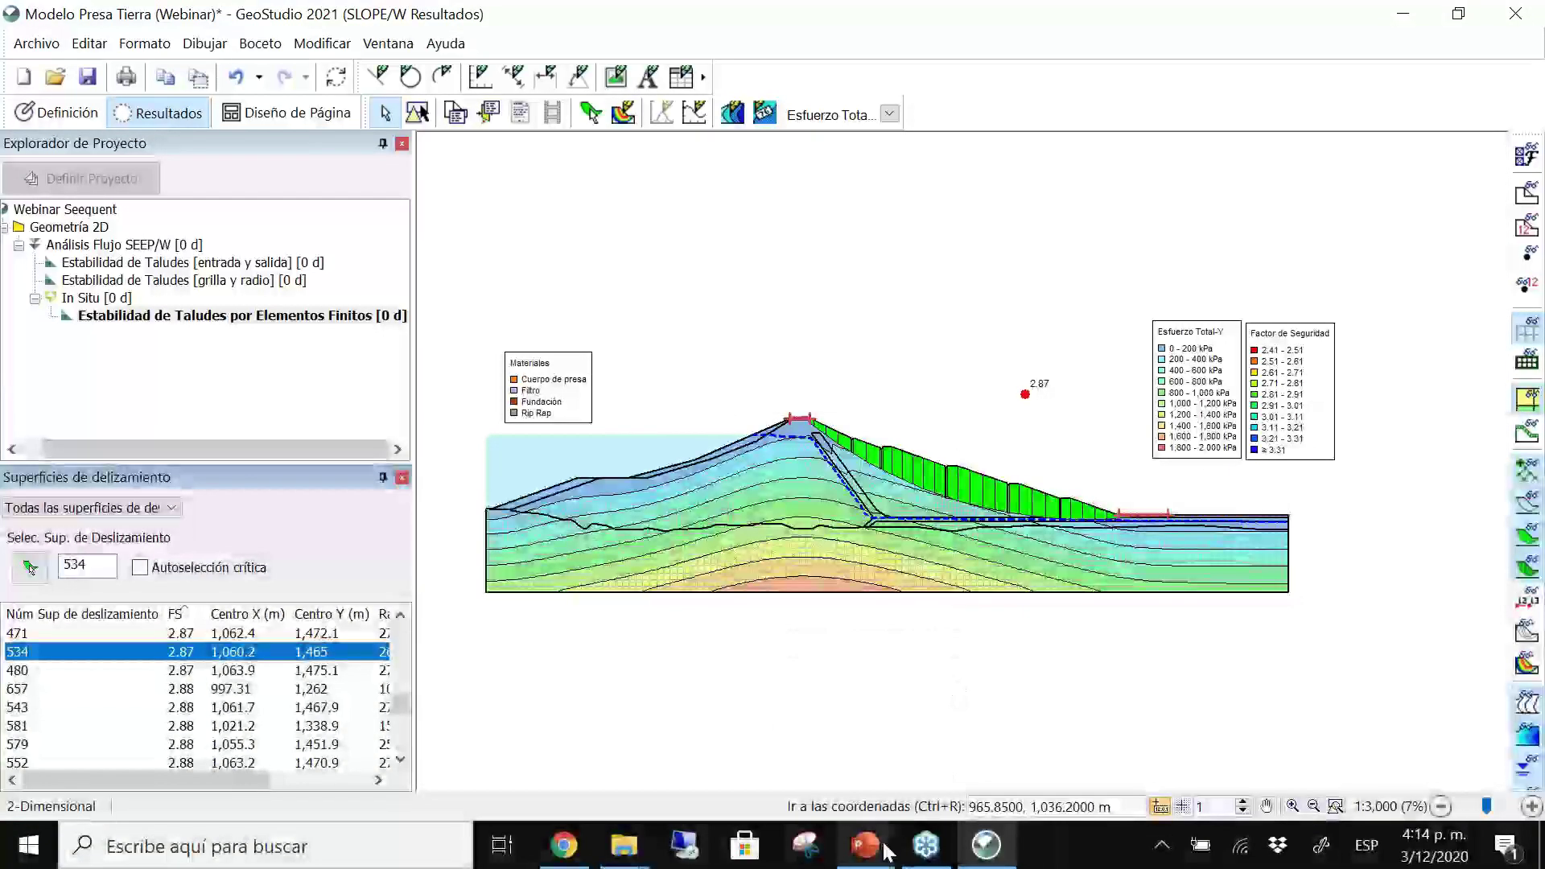
Switch to the PowerPoint slide show on the stability analysis coupled with SIGMA/W.
{"action": "mouse_move", "coordinate": [883, 852]}
{"action": "left_click", "coordinate": [934, 753]}
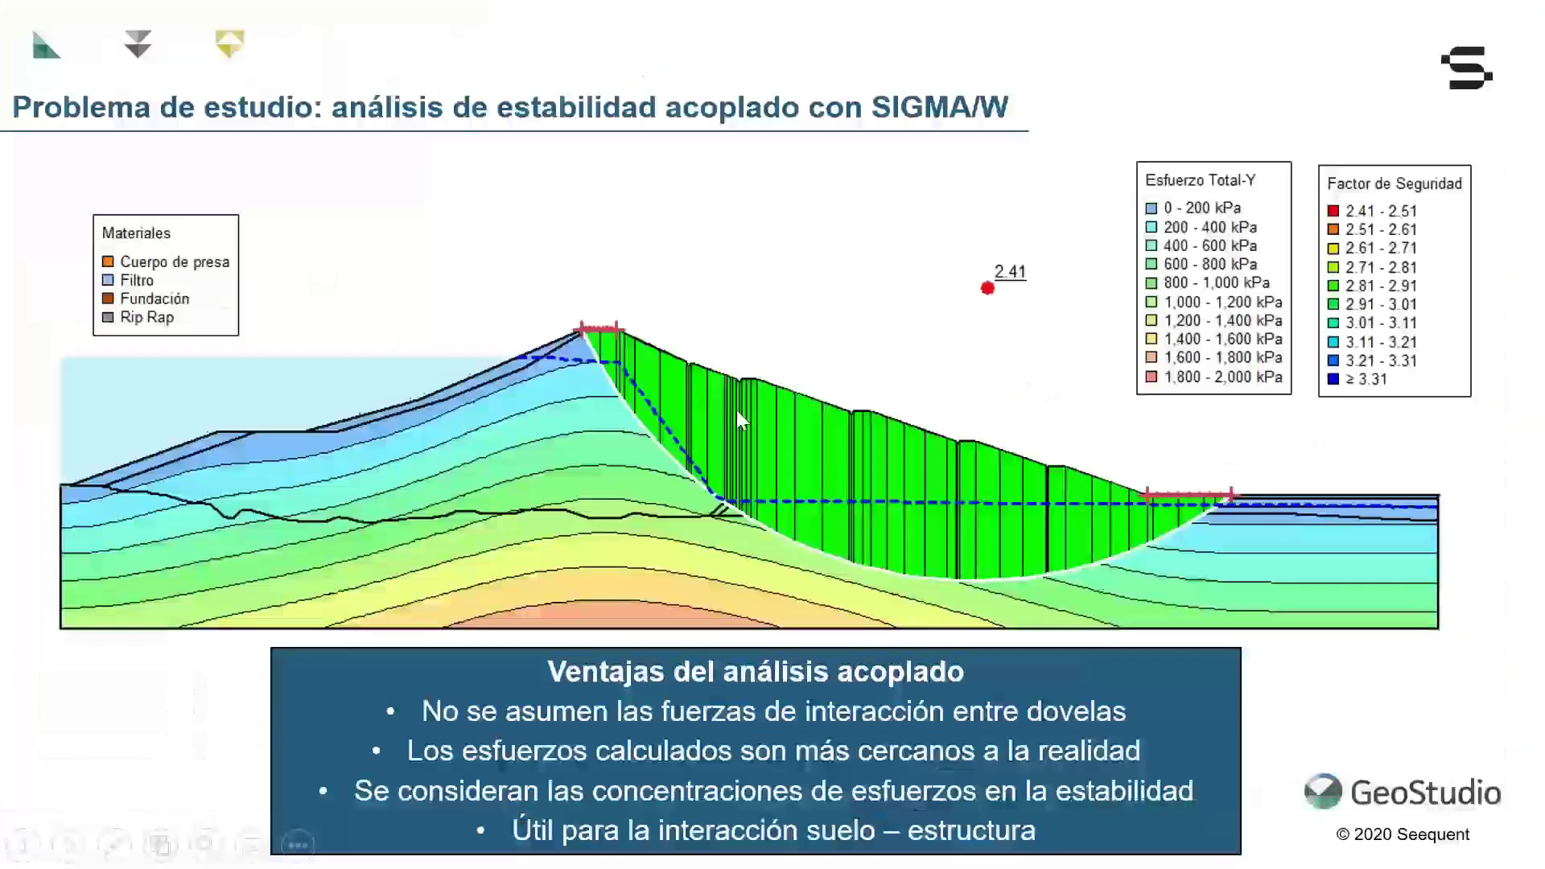